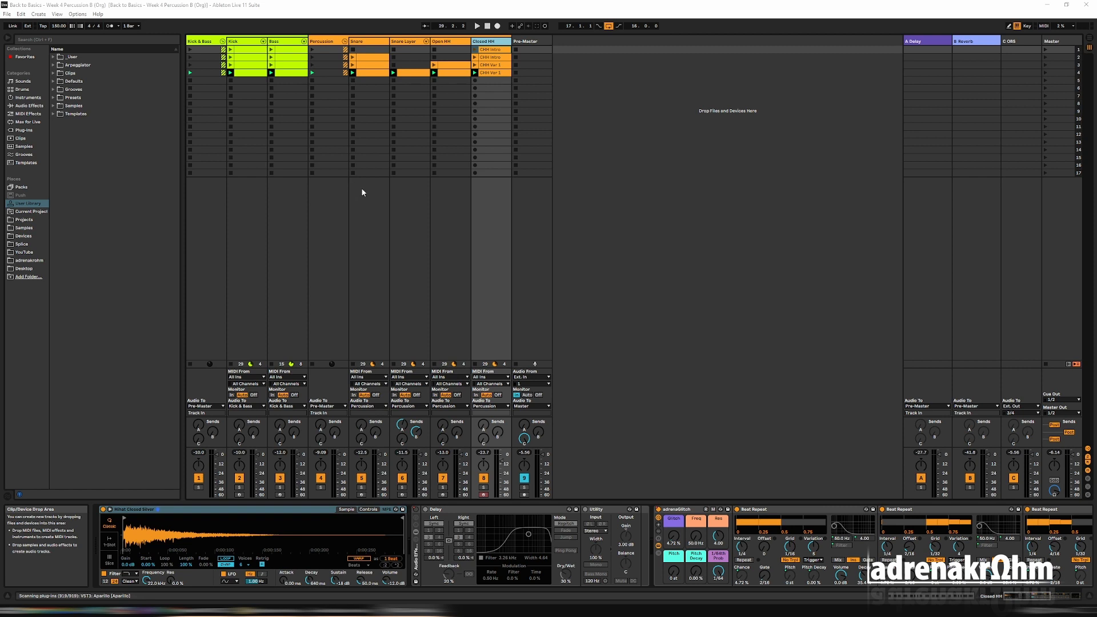
Step: Play the fourth scene and listen to the Snare Layer track soloed, ending with the solo released
left_click(403, 45)
left_click(372, 45)
left_click(400, 45)
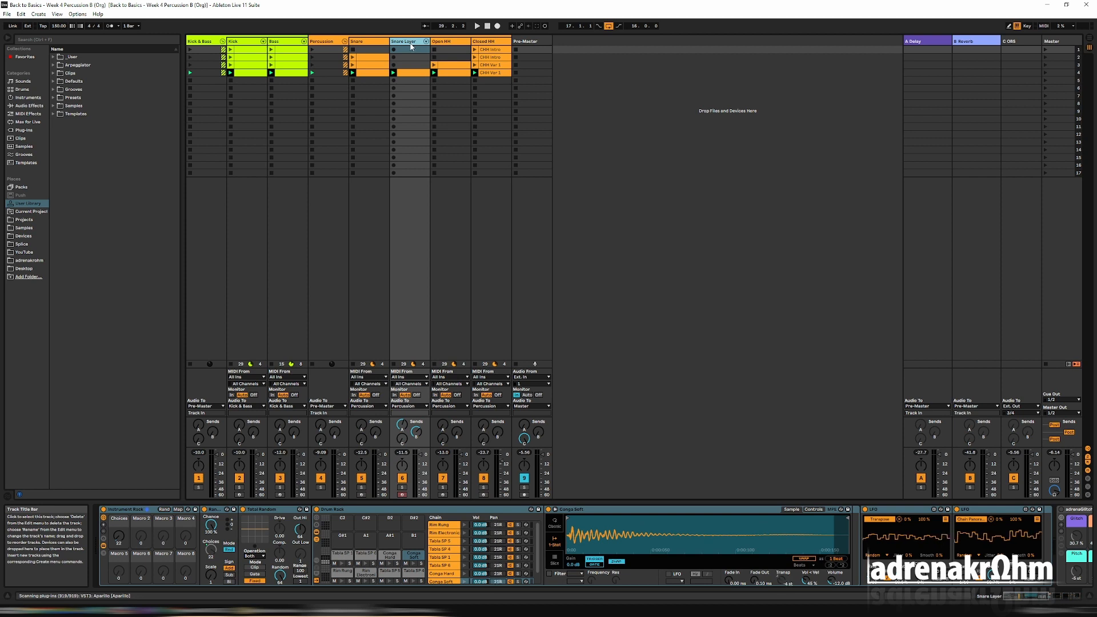
left_click(1046, 73)
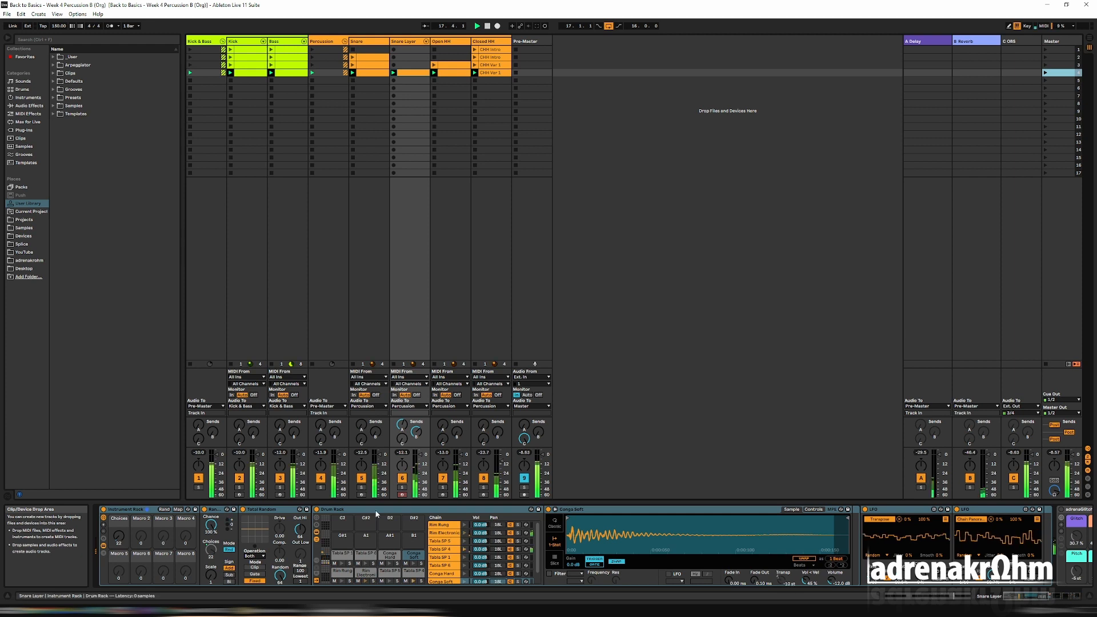
left_click(402, 488)
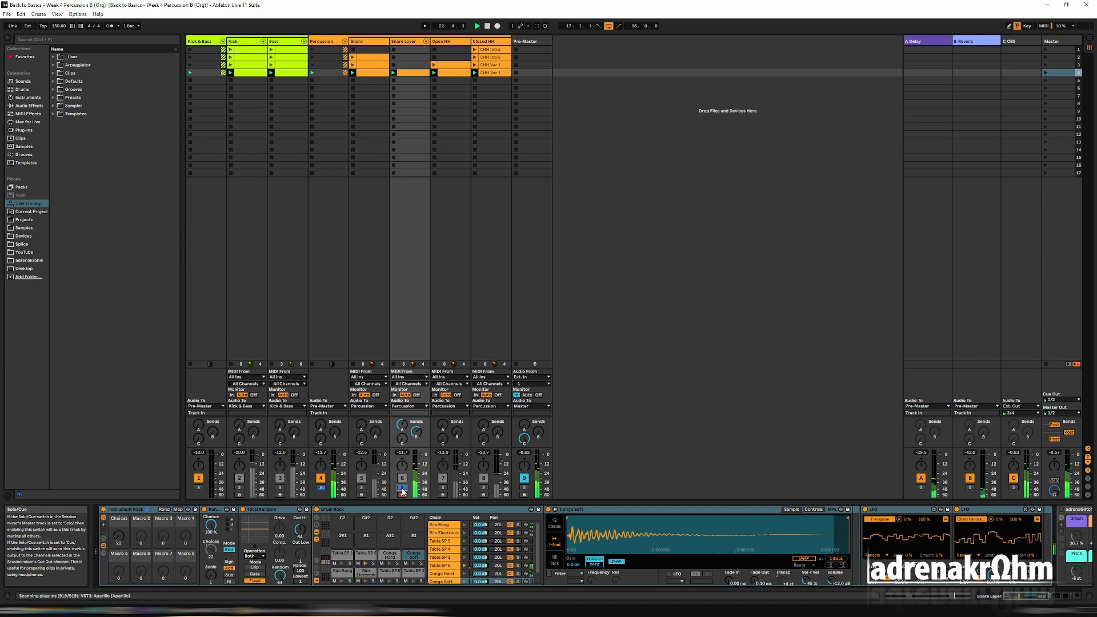
left_click(402, 490)
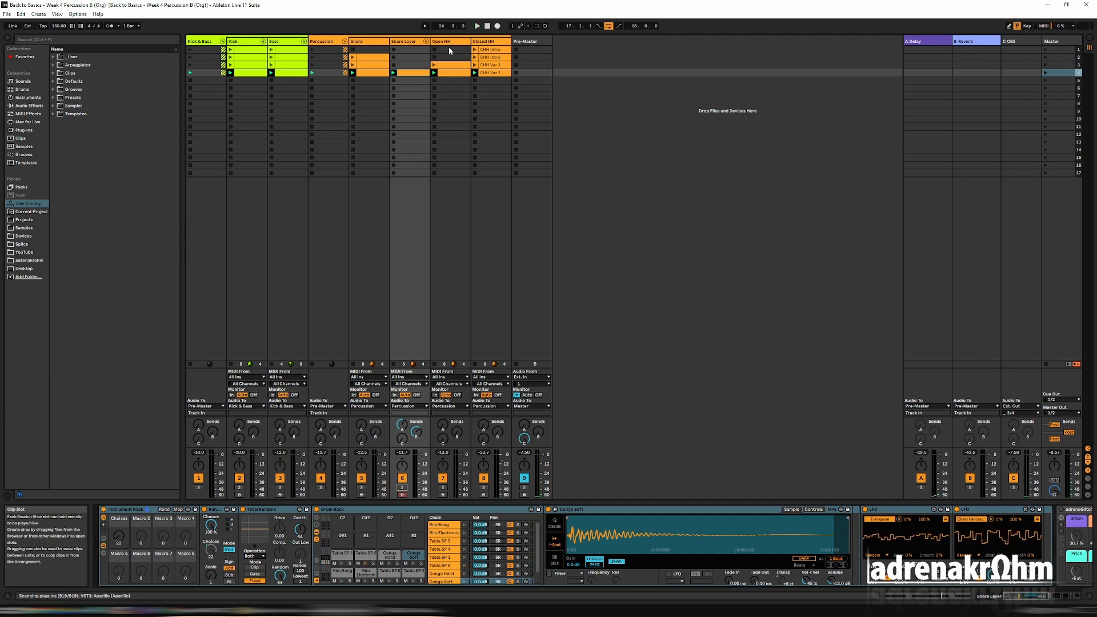
Step: Duplicate the Snare track and rename the copy Snare (Ghost)
right_click(363, 46)
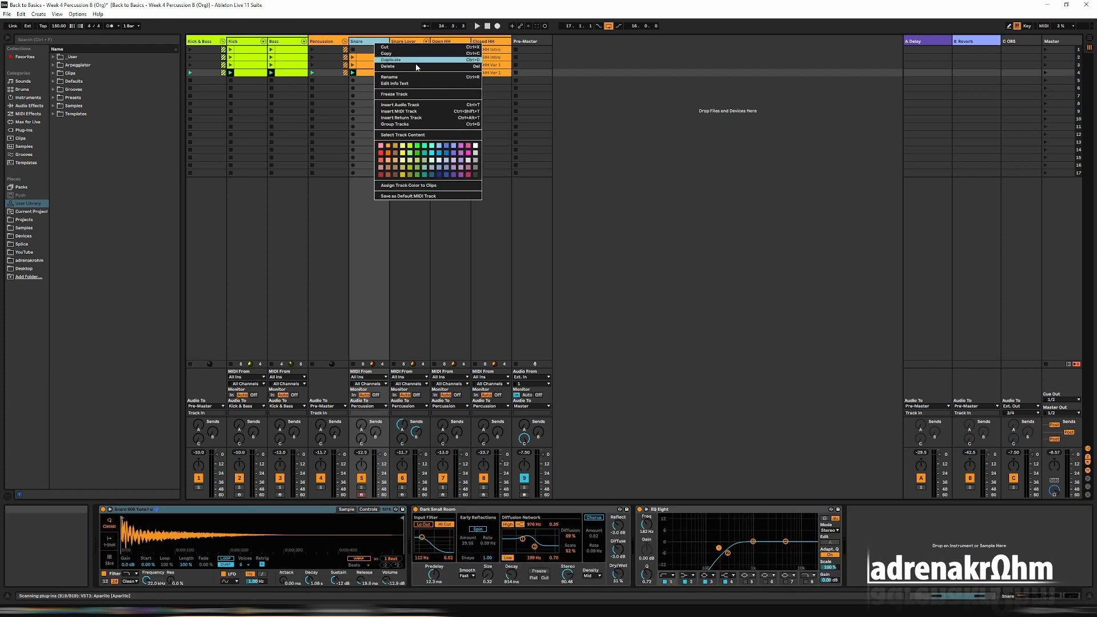
left_click(410, 61)
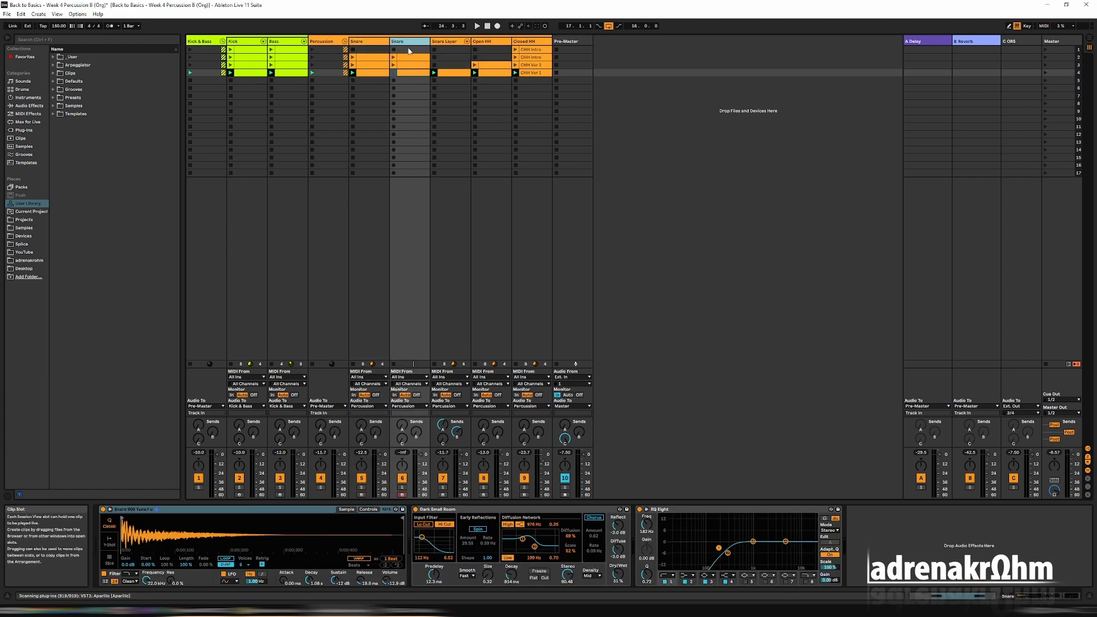
right_click(410, 44)
left_click(460, 78)
key("Right")
type("(Ghost)")
key("Return")
Step: Delete the Snare (Ghost) clips in scenes 2 and 3, move the scene 4 clip to scene 2, and launch that scene
left_click(404, 60)
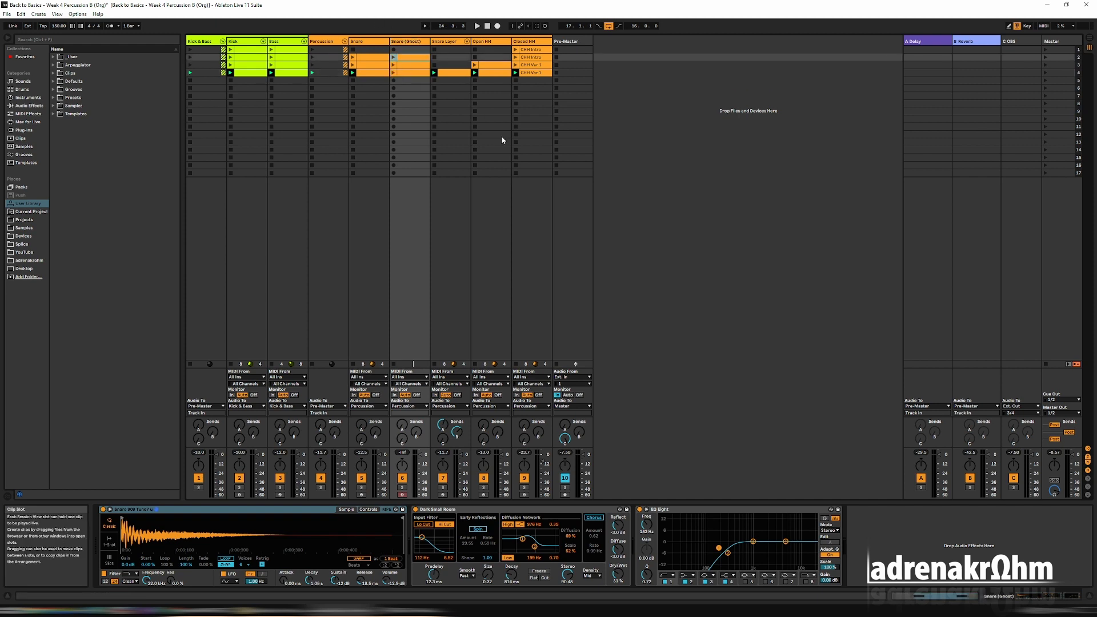
left_click(414, 65)
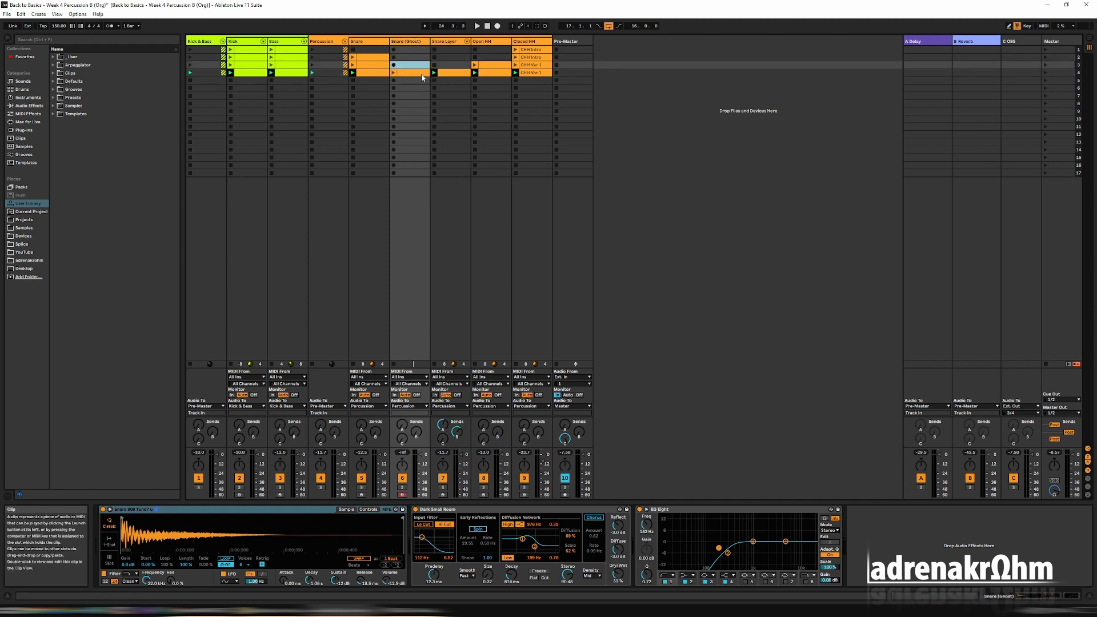
left_click(415, 74)
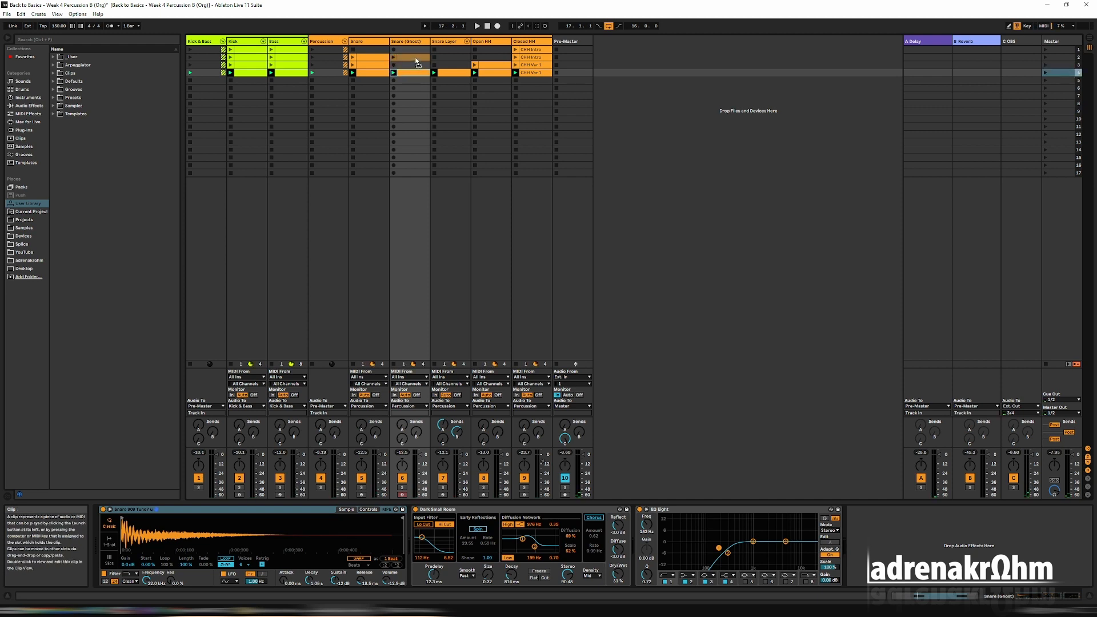
left_click_drag(417, 62, 416, 57)
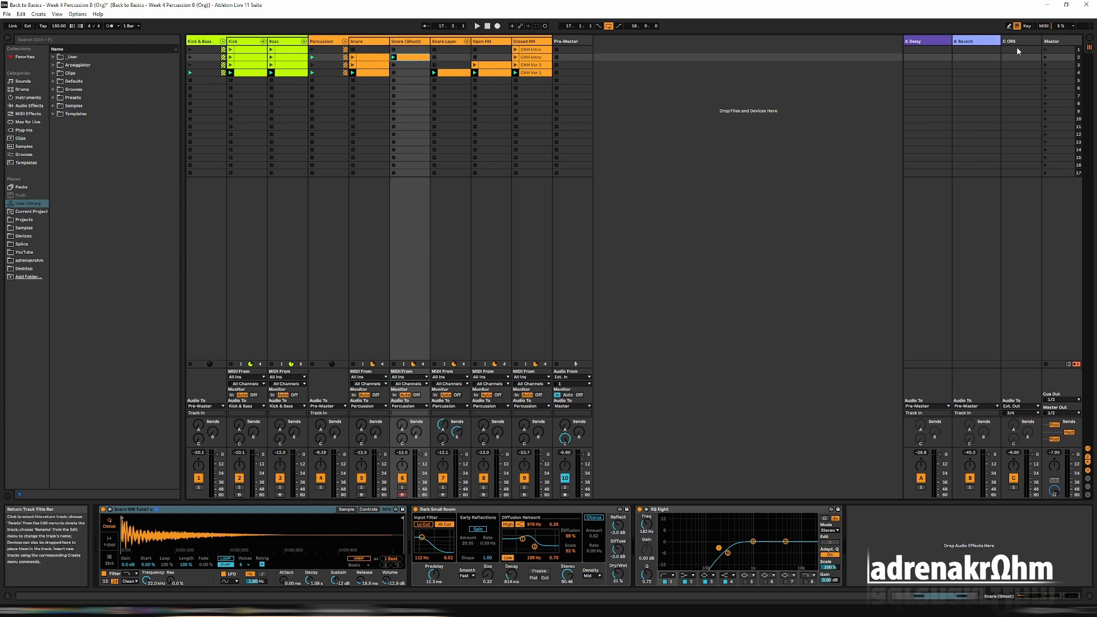
left_click(1046, 58)
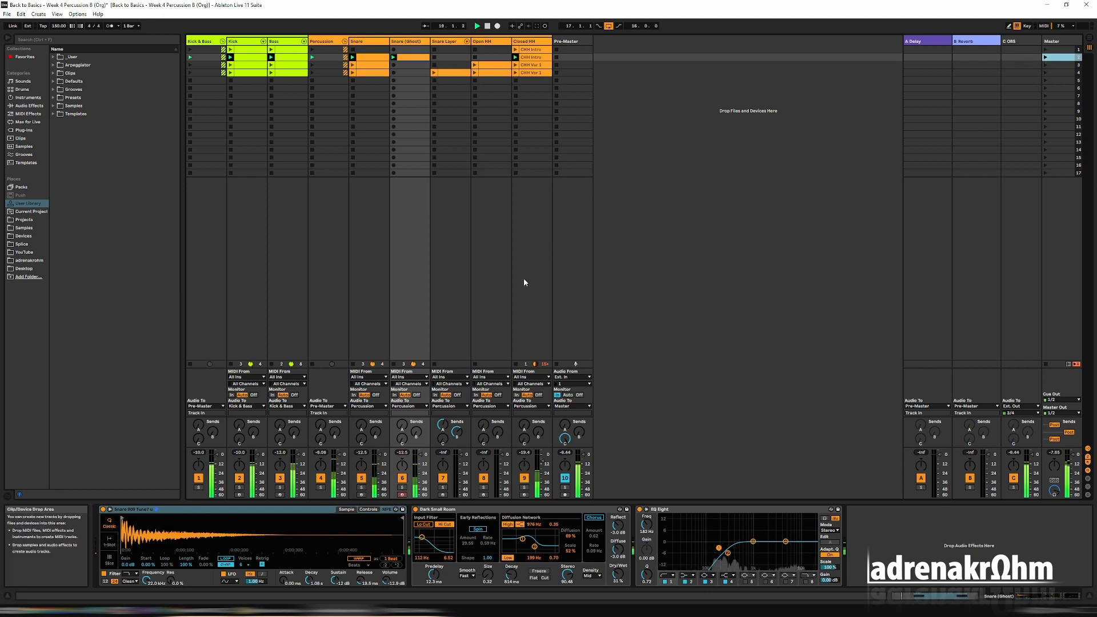
Step: Replace the snare sample instrument on the Snare (Ghost) track with an empty Drum Rack
left_click(273, 510)
key("Delete")
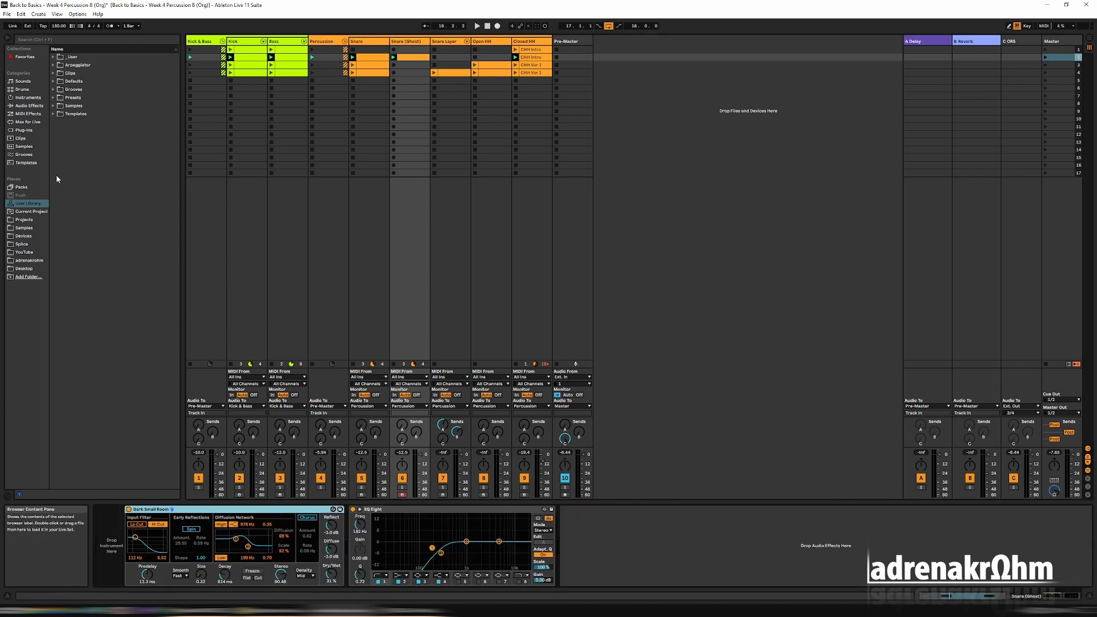
left_click(26, 98)
left_click_drag(86, 81, 109, 543)
Step: Search the samples for "snare 909" and load Snare 909 Tune7.wav onto the Drum Rack's C1 pad
left_click(24, 146)
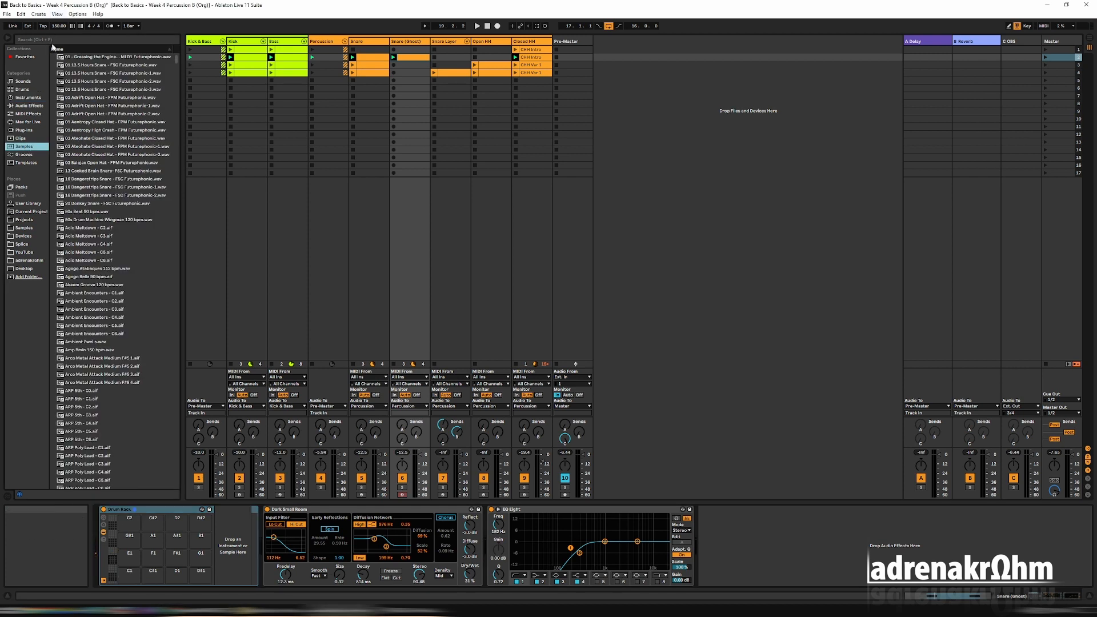
left_click(69, 39)
type("sn")
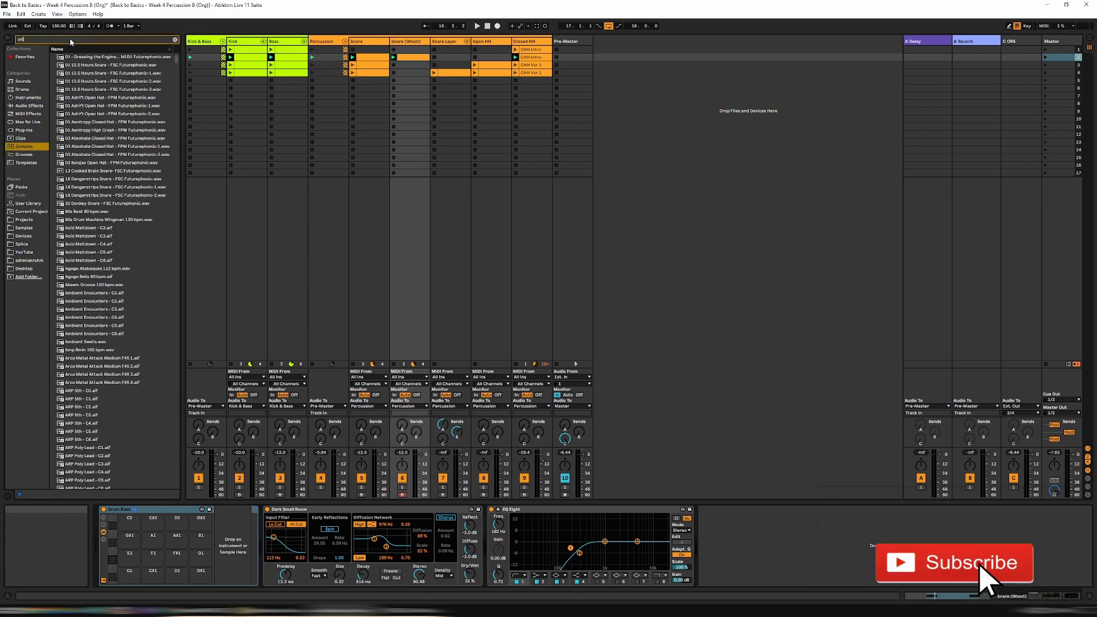
type("are 909")
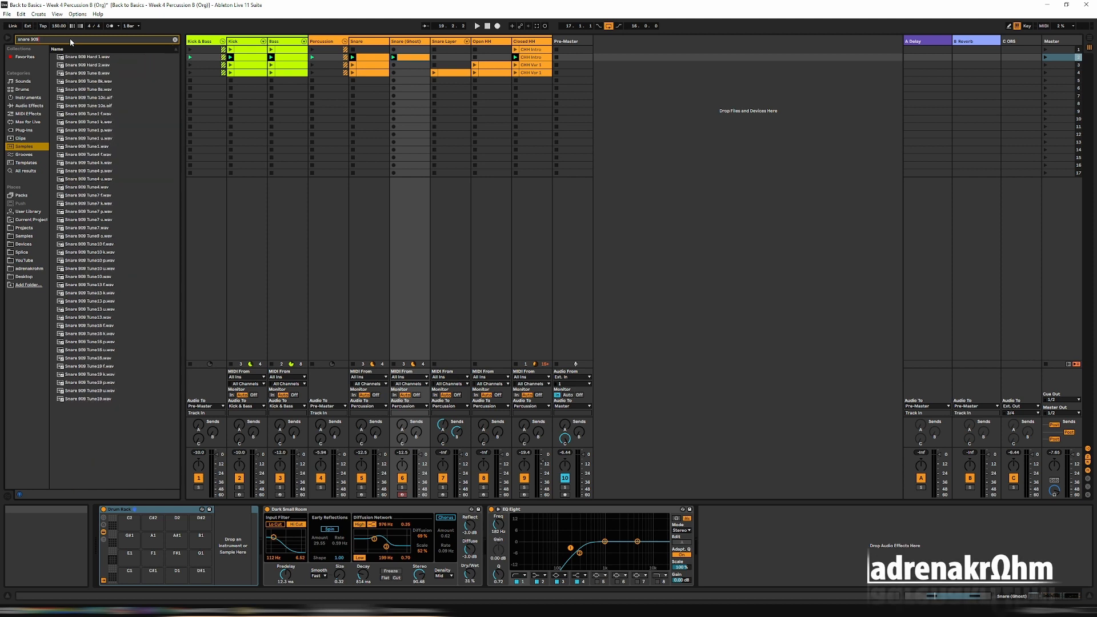
left_click(97, 195)
left_click(106, 228)
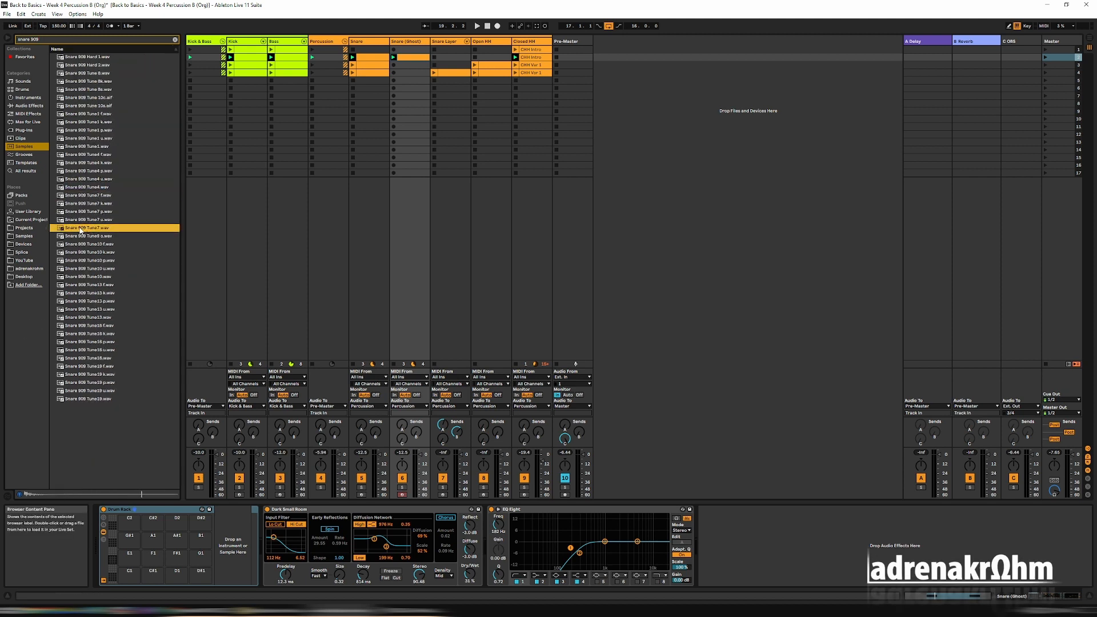
left_click_drag(203, 551, 227, 528)
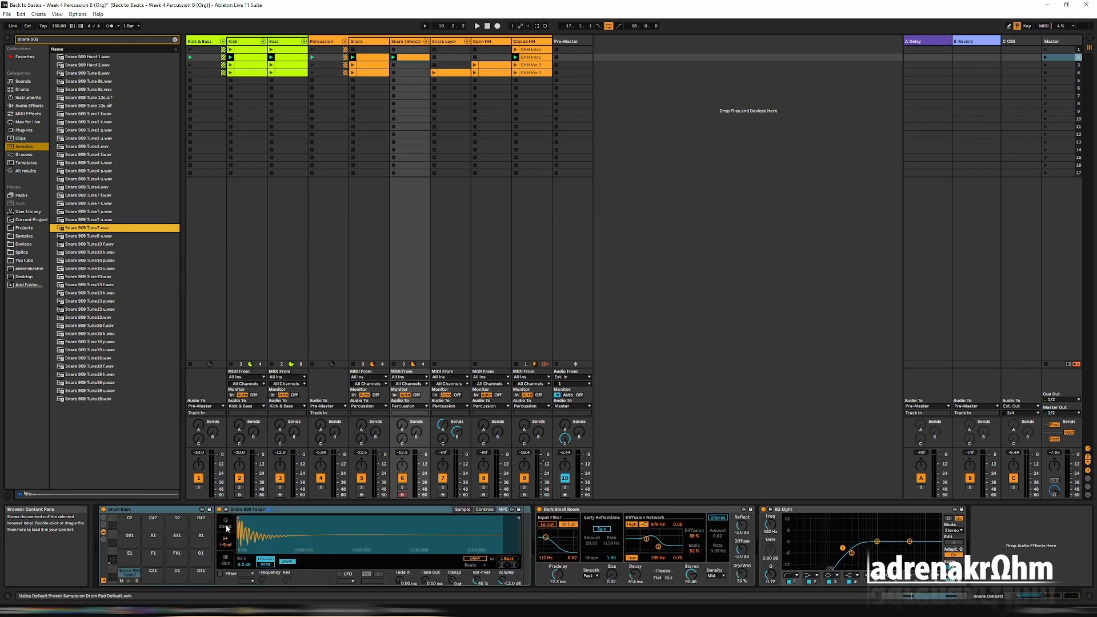
Step: Move both notes of the scene 2 ghost clip from C3 to the Snare 909 Tune7 row and check the track soloed
double_click(410, 57)
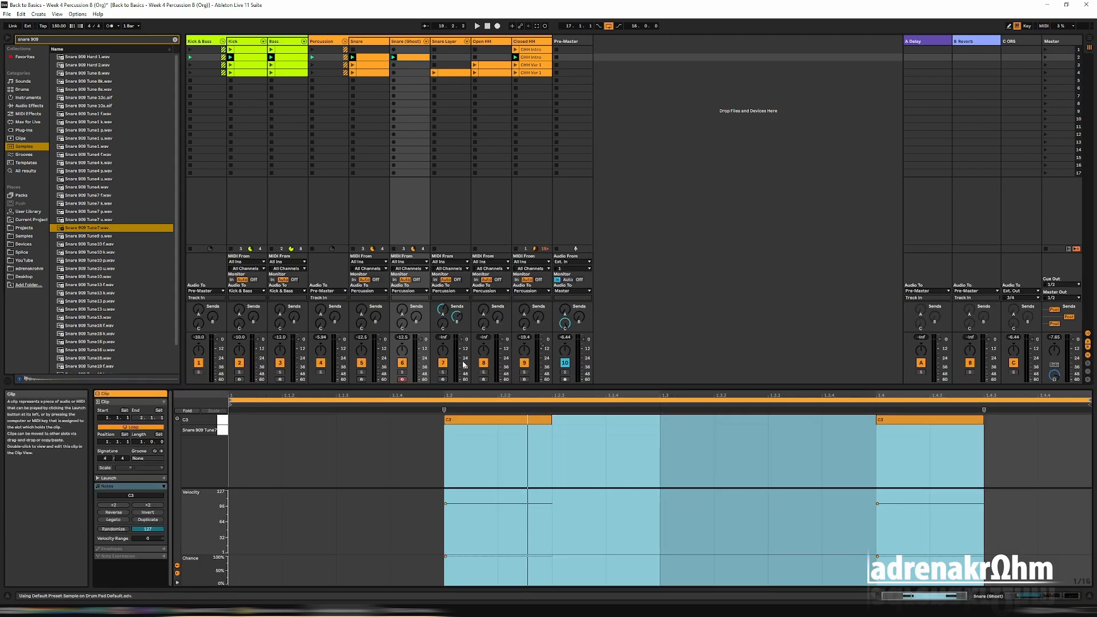
left_click(471, 420)
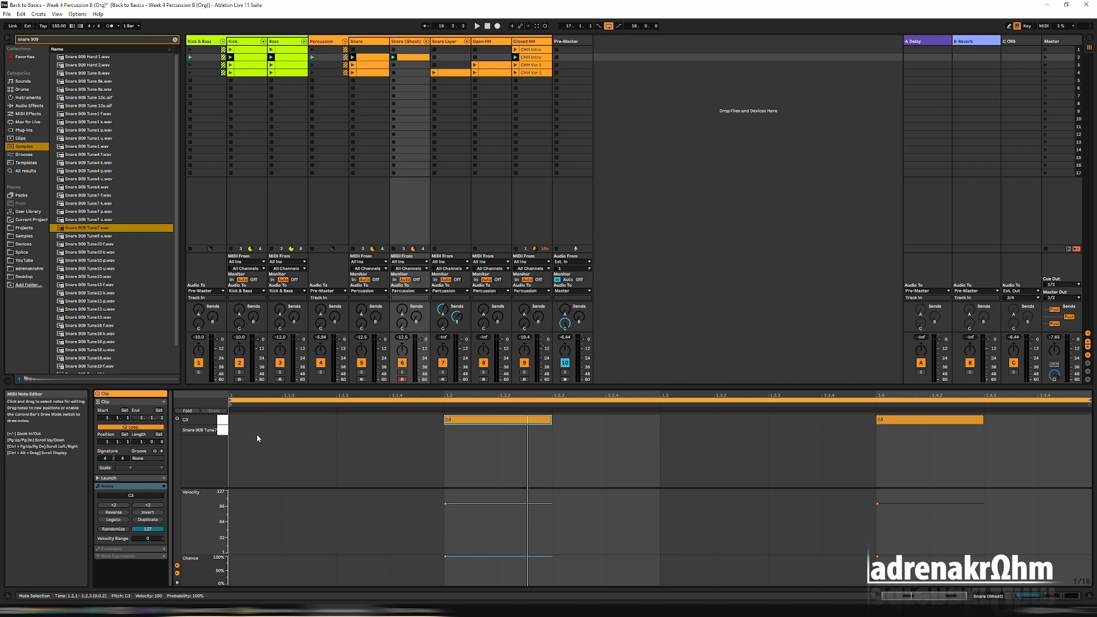
left_click_drag(511, 427, 510, 437)
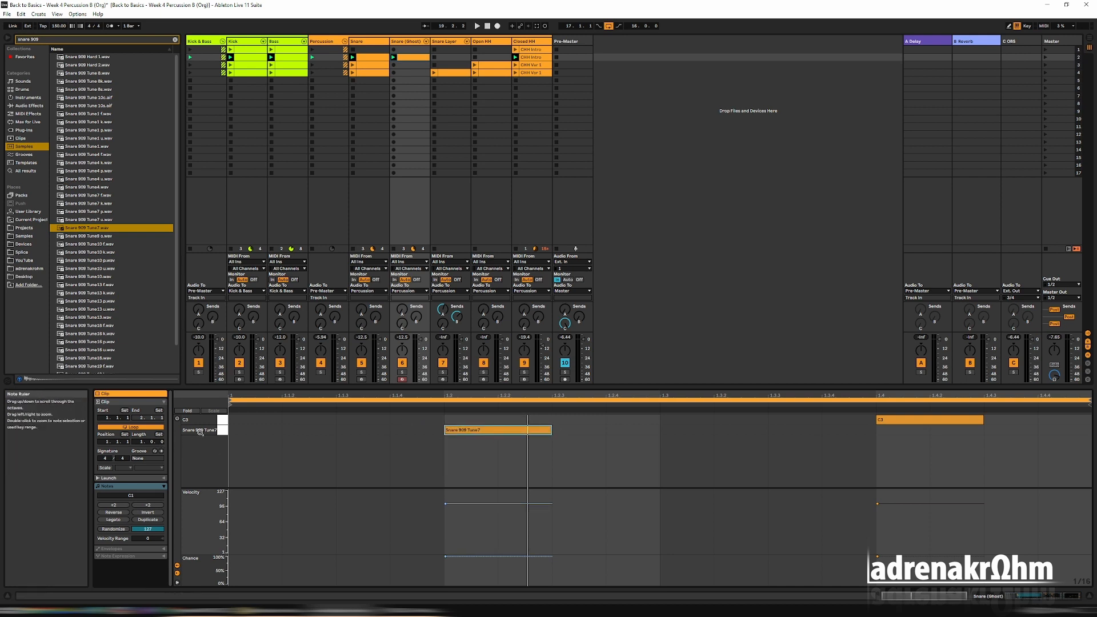
left_click_drag(894, 422, 893, 423)
left_click_drag(894, 423, 894, 432)
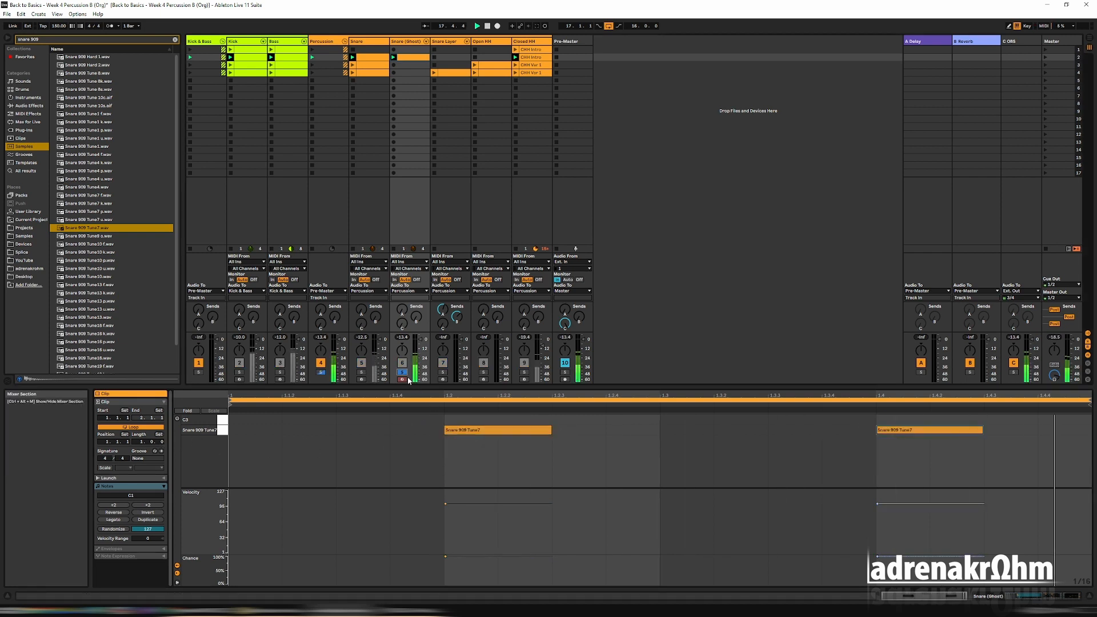
left_click(403, 372)
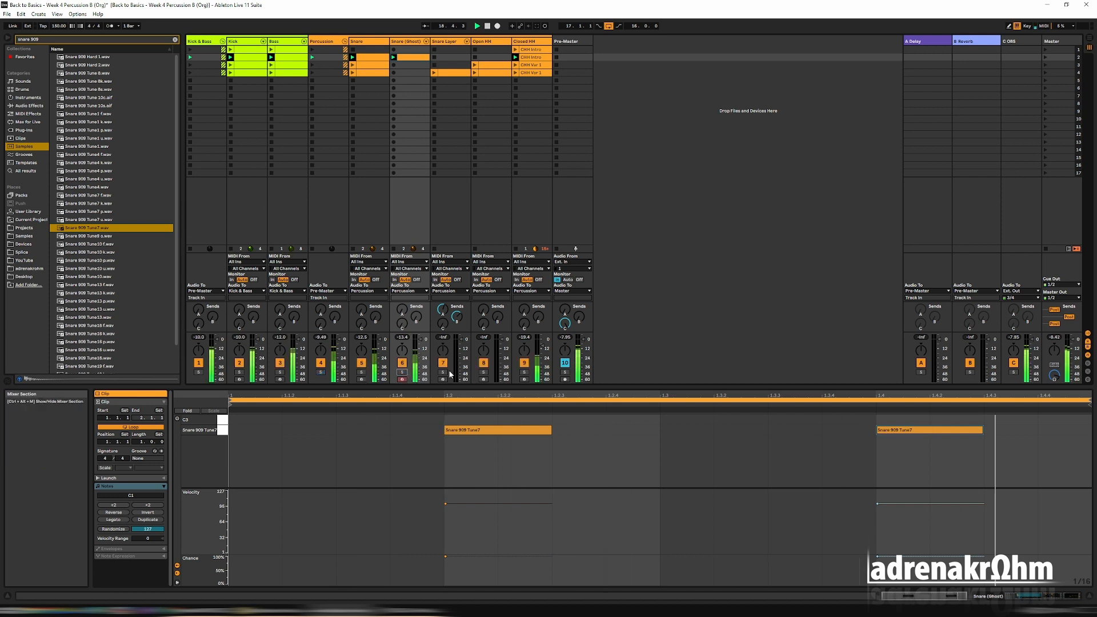
Step: Shift the clip's first note earlier to 1.1.4 while listening to the groove
left_click(526, 427)
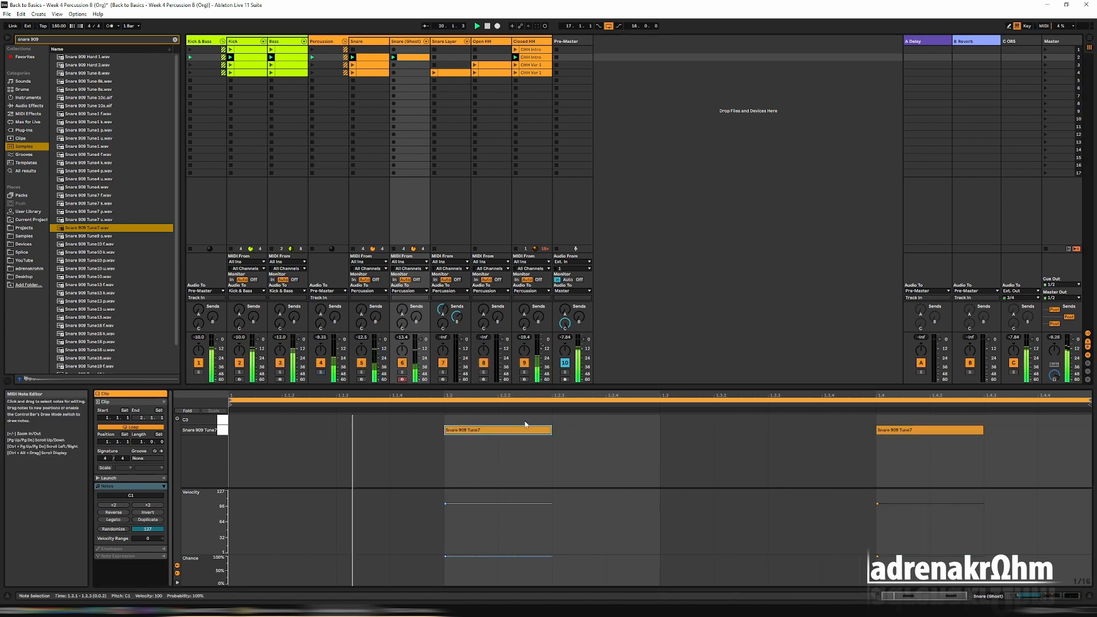
key("Left")
key("Left")
key("Left")
key("Right")
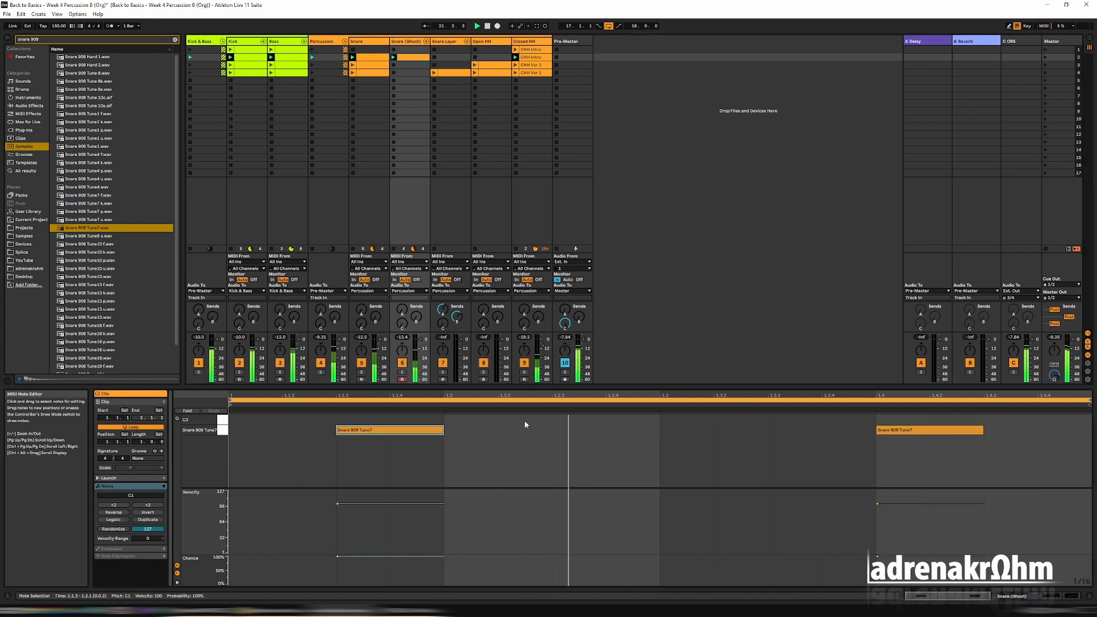
key("Left")
key("Right")
key("Right")
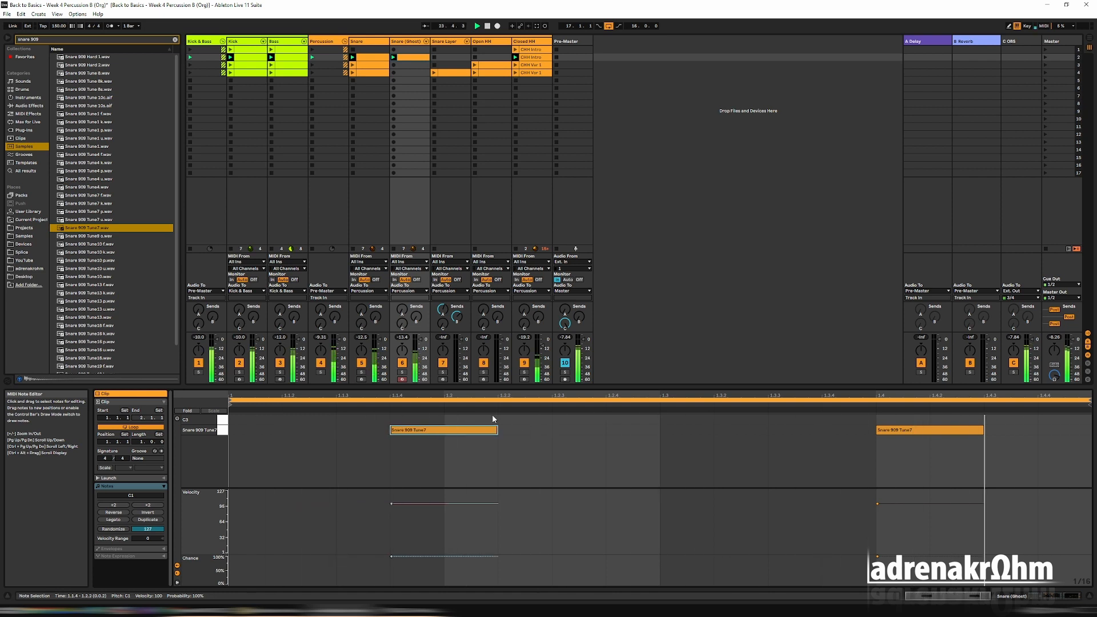
Step: Shift the clip's second note earlier to 1.3.4, trying other positions while the loop plays
left_click(888, 433)
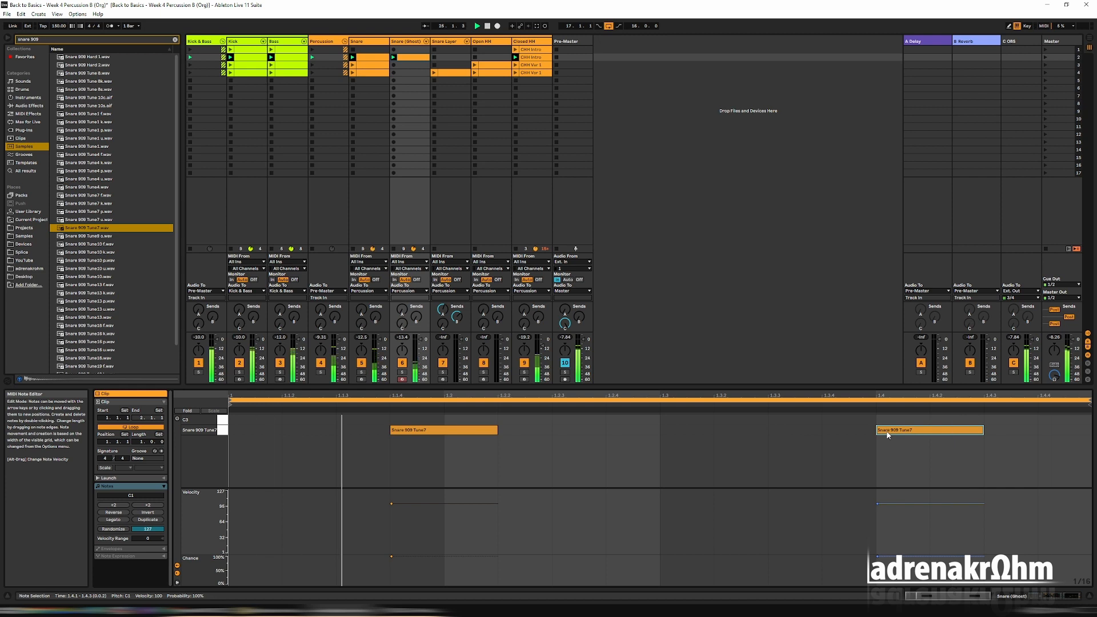
key("Left")
key("Left")
key("Left")
key("Left")
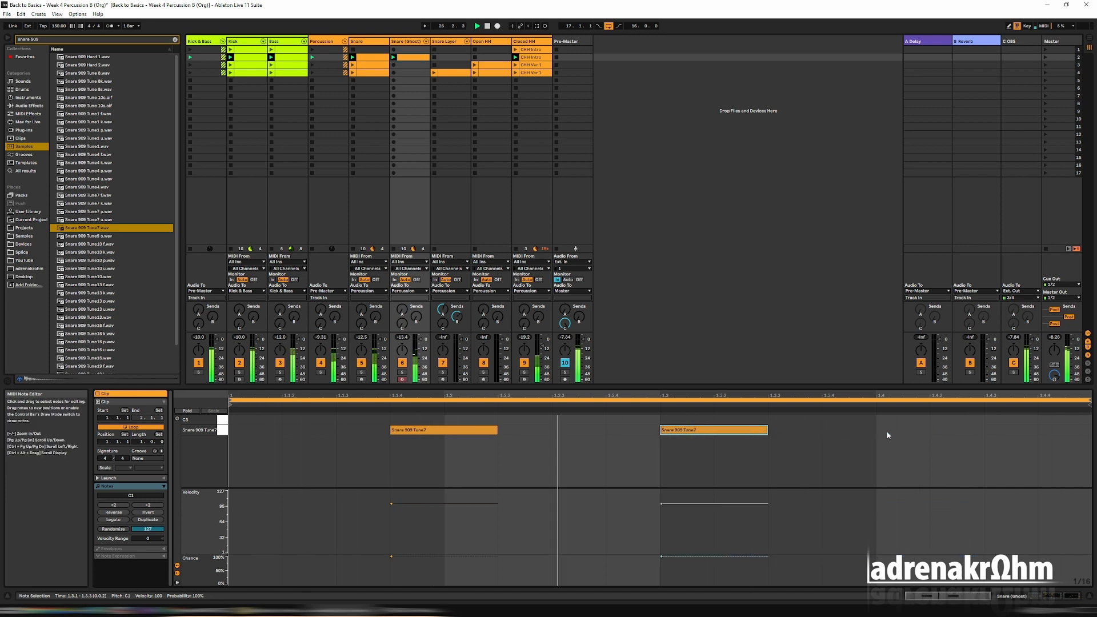
key("Right")
key("Right")
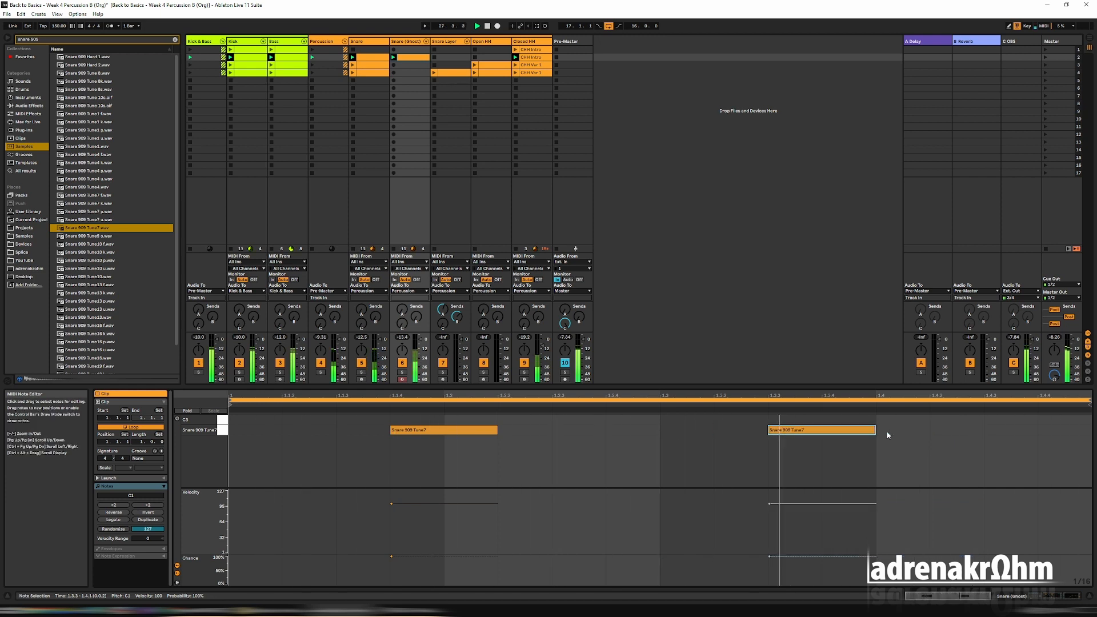
key("Right")
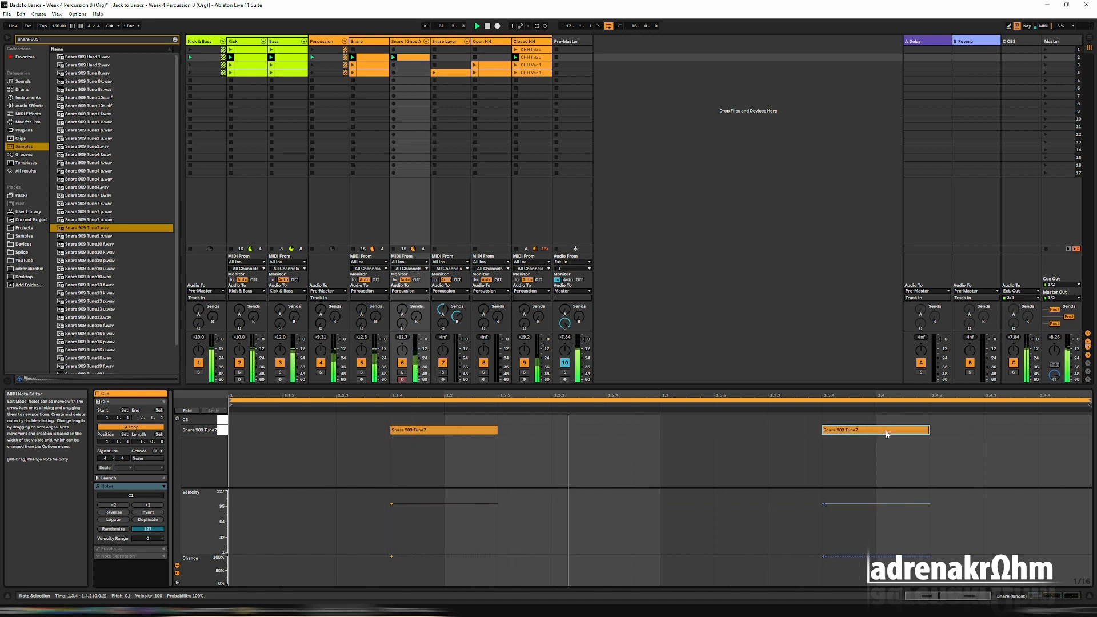
Step: Set the ghost clip's loop length to 4 bars and duplicate the second note, placing the copy at 1.4.3 on C3
key("space")
left_click_drag(136, 443, 136, 426)
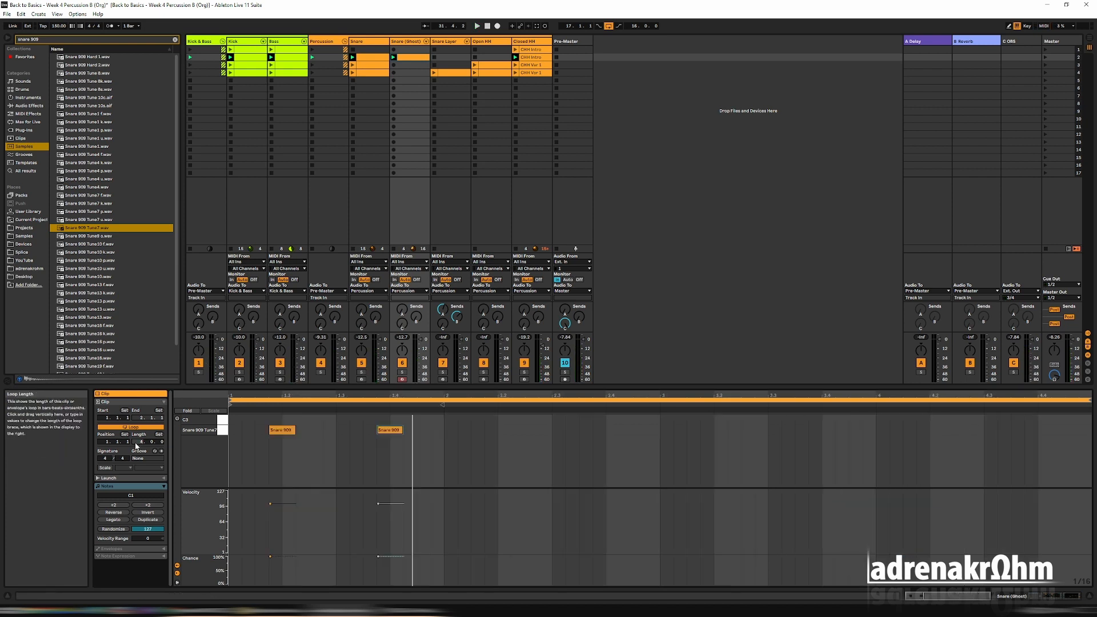
left_click(397, 433)
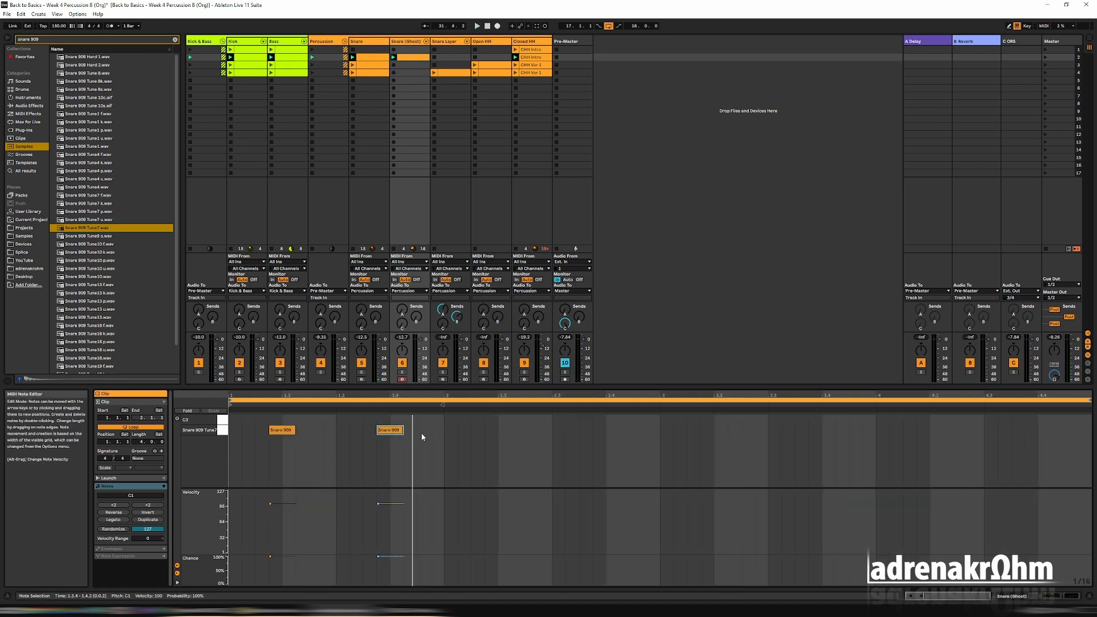
key("space")
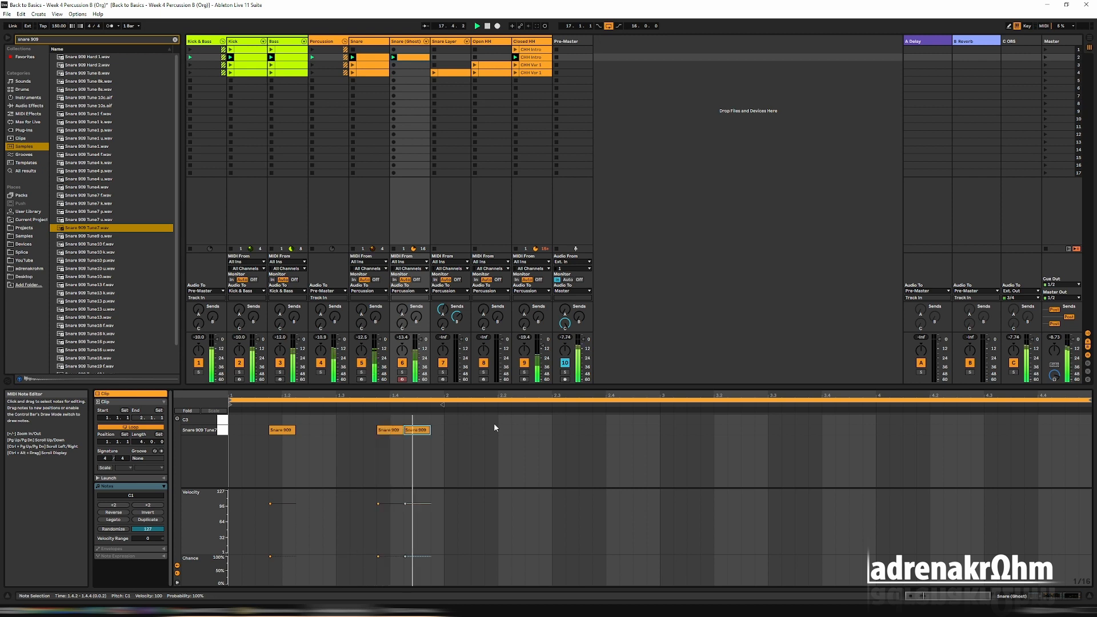
key("ctrl+d")
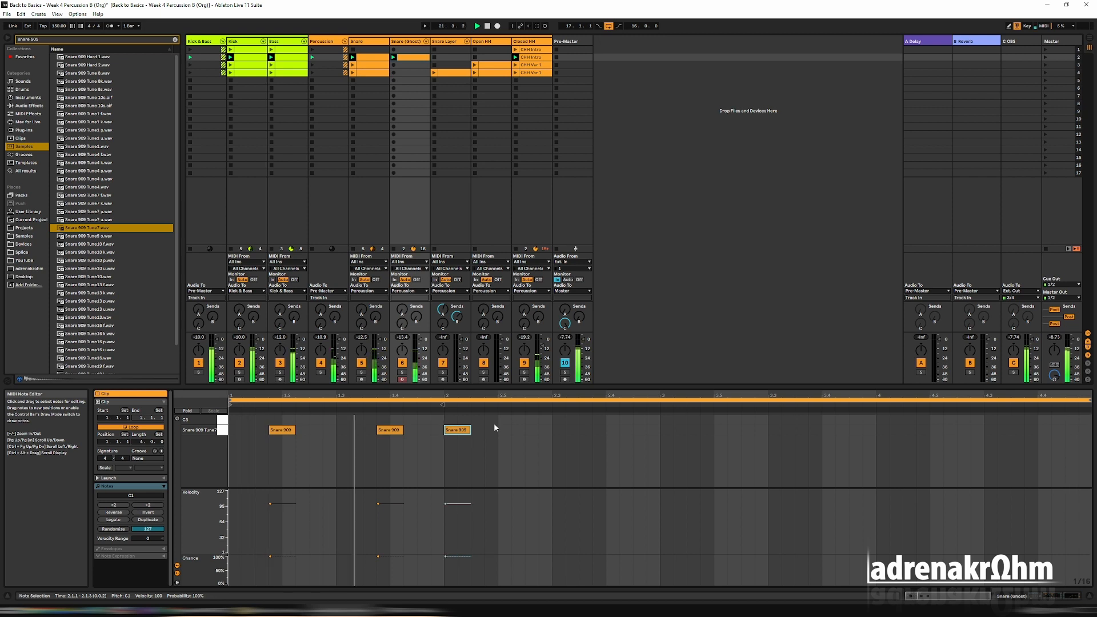
key("Left")
key("Left")
key("Up")
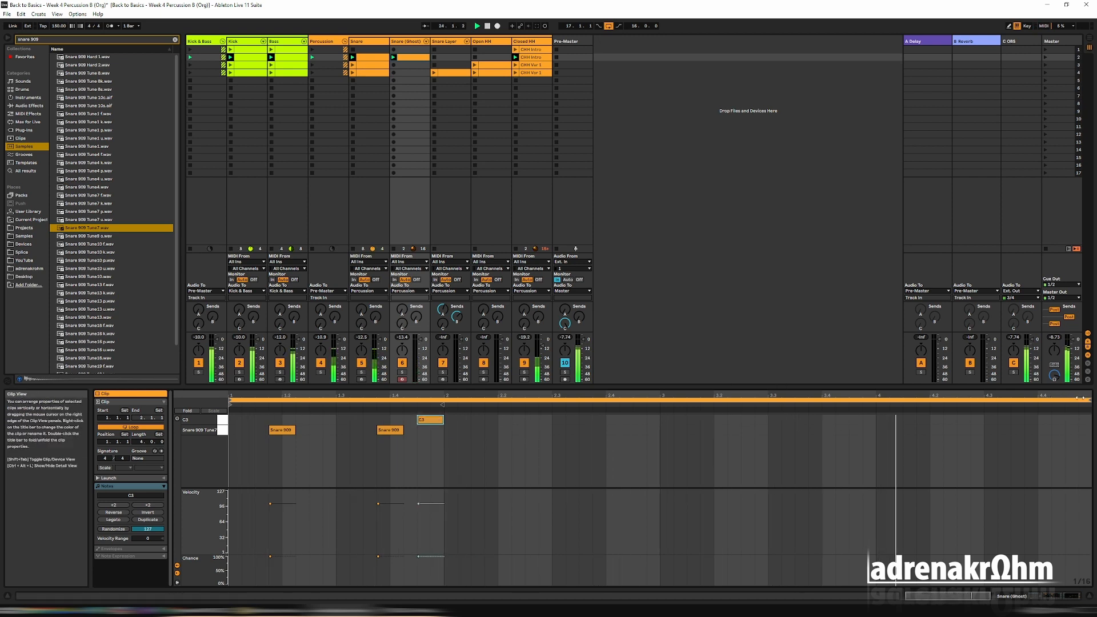
Step: Shorten the ghost clip's loop to two bars, ending at 3.1.1
left_click_drag(1091, 401, 658, 439)
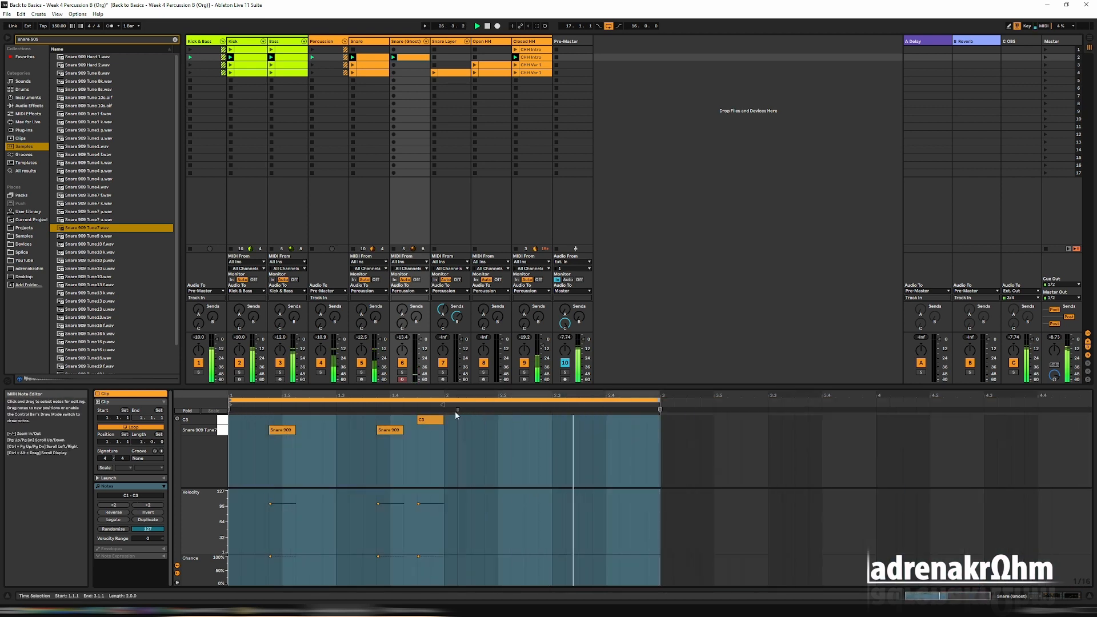
Step: Nudge the C3 note to 1.4.4 and duplicate it onto the Snare 909 row at 2.1.1
left_click(433, 420)
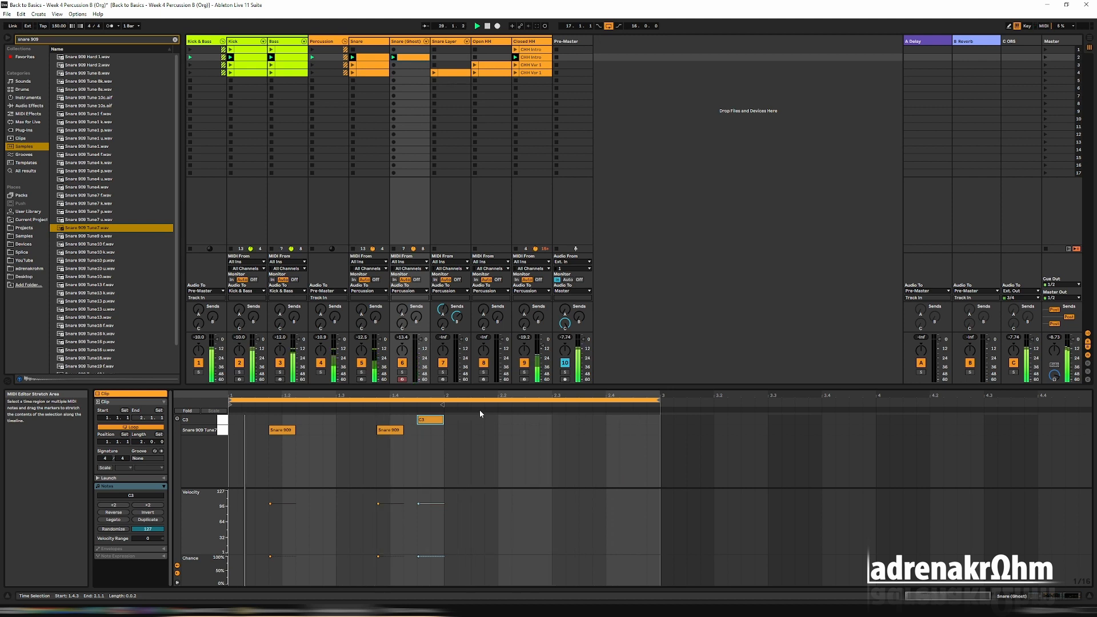
key("Right")
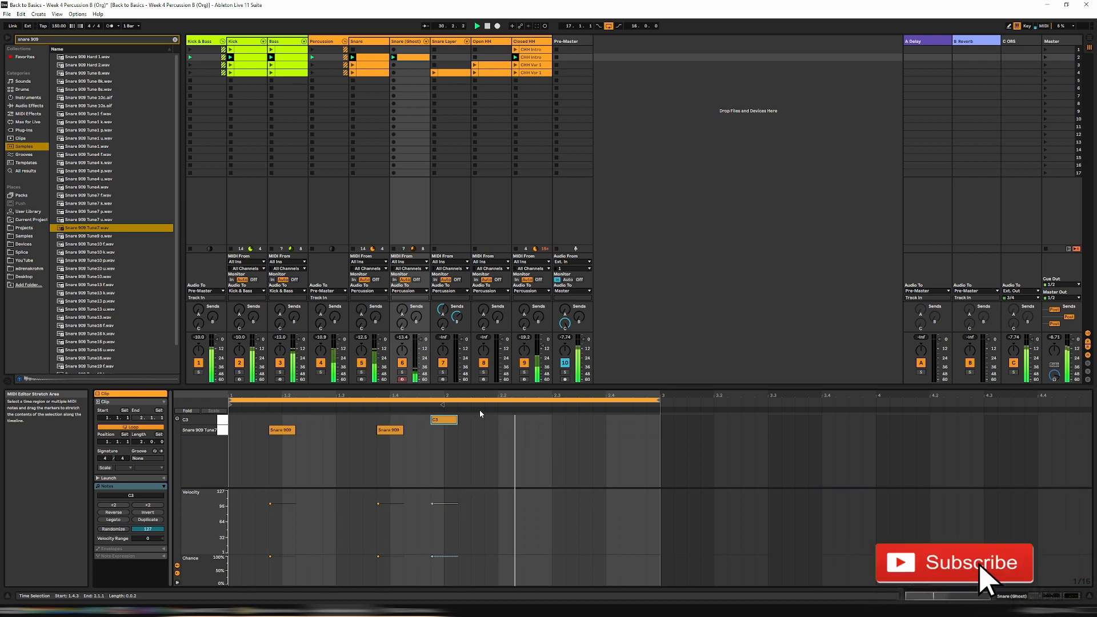
key("ctrl+d")
key("Down")
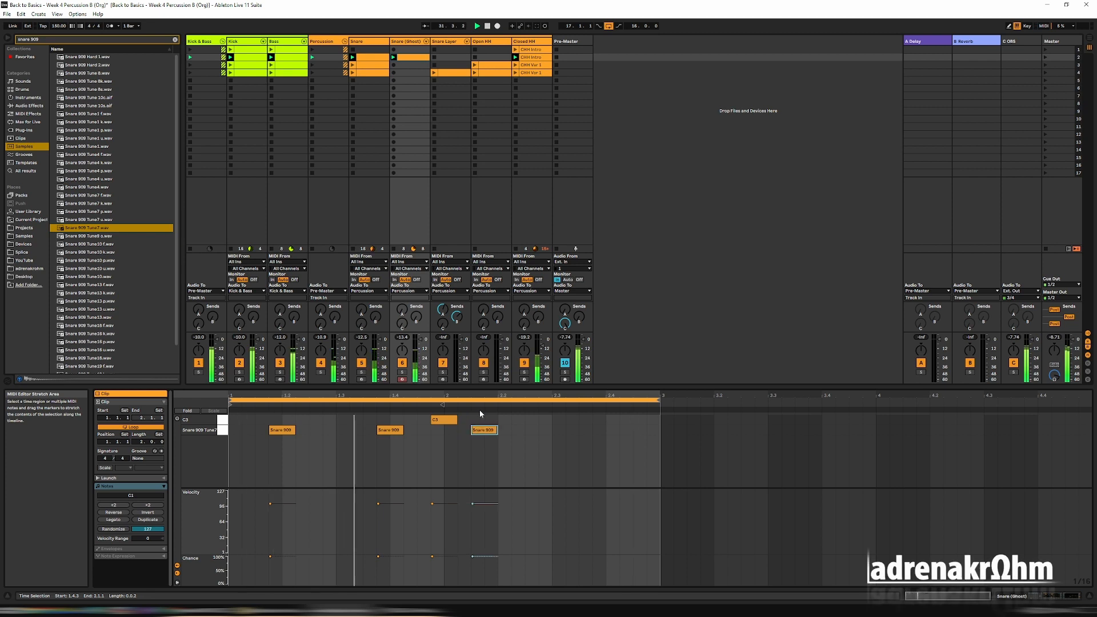
key("Left")
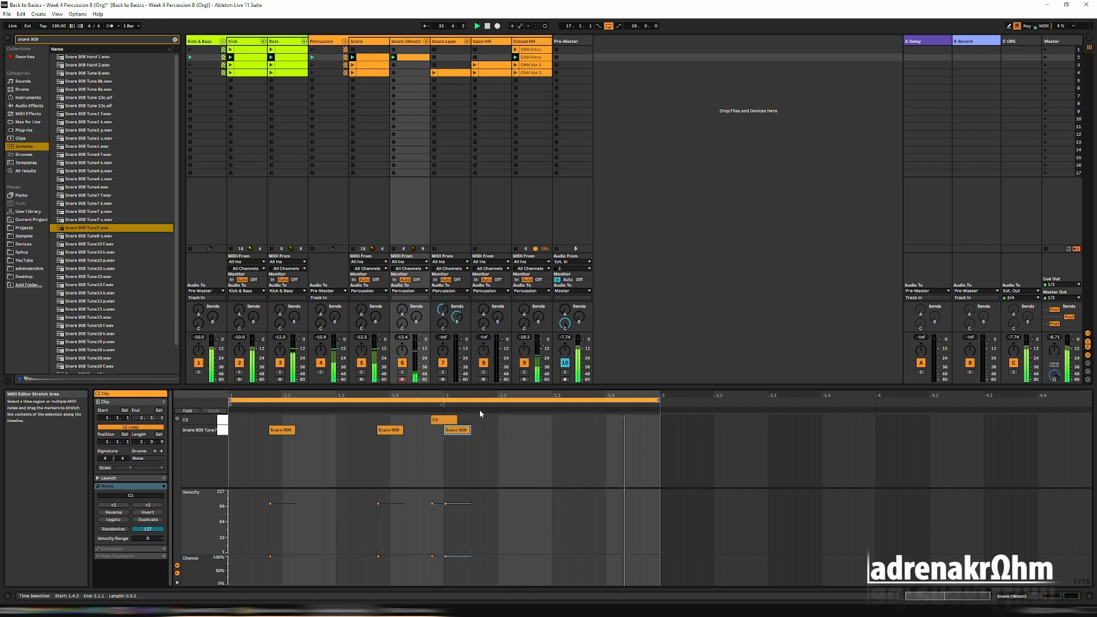
Step: Place the C3 note on the Snare 909 row at 1.4.3 and shift the 2.1.1 note to 1.4.4
mouse_move(450, 420)
left_mouse_down()
mouse_move(422, 422)
mouse_move(436, 421)
left_mouse_up()
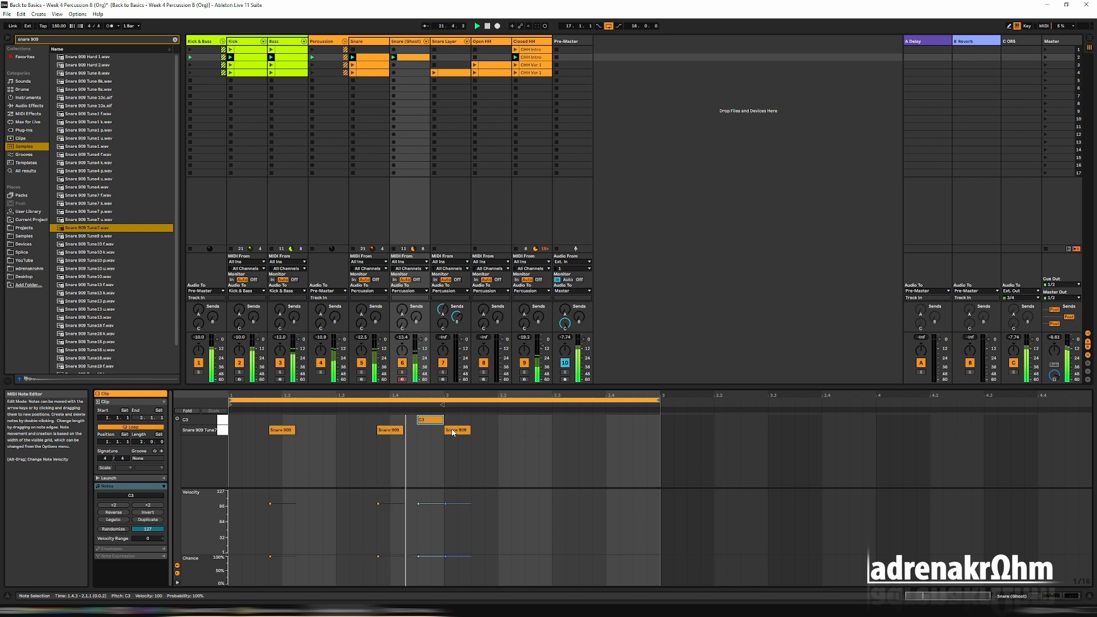
left_click(453, 431)
key("Left")
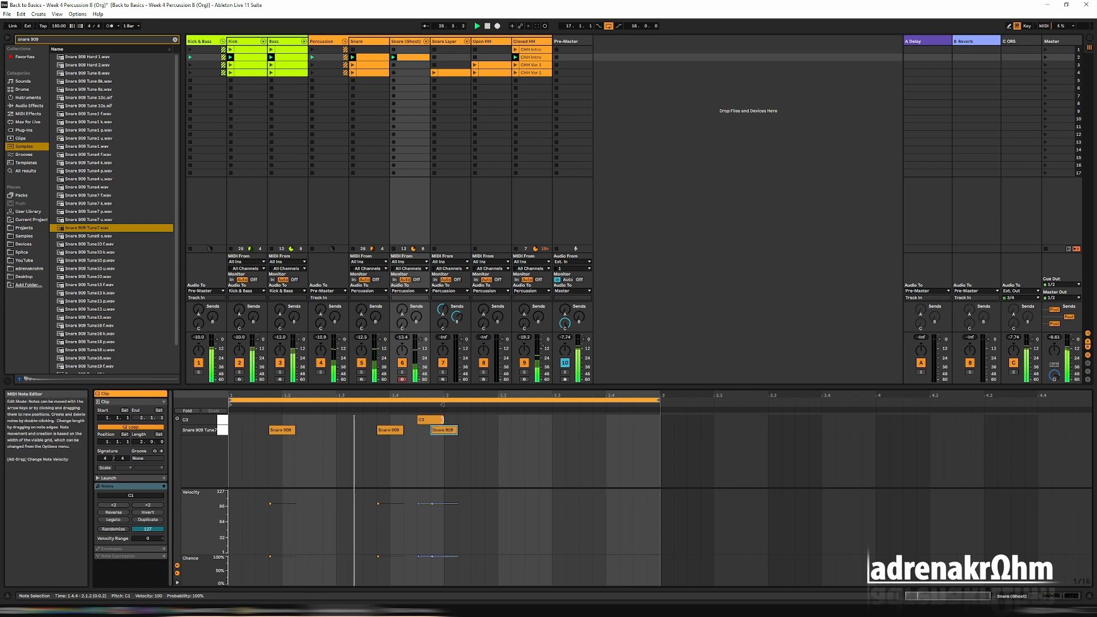
mouse_move(443, 420)
left_mouse_down()
mouse_move(431, 420)
mouse_move(436, 432)
left_mouse_up()
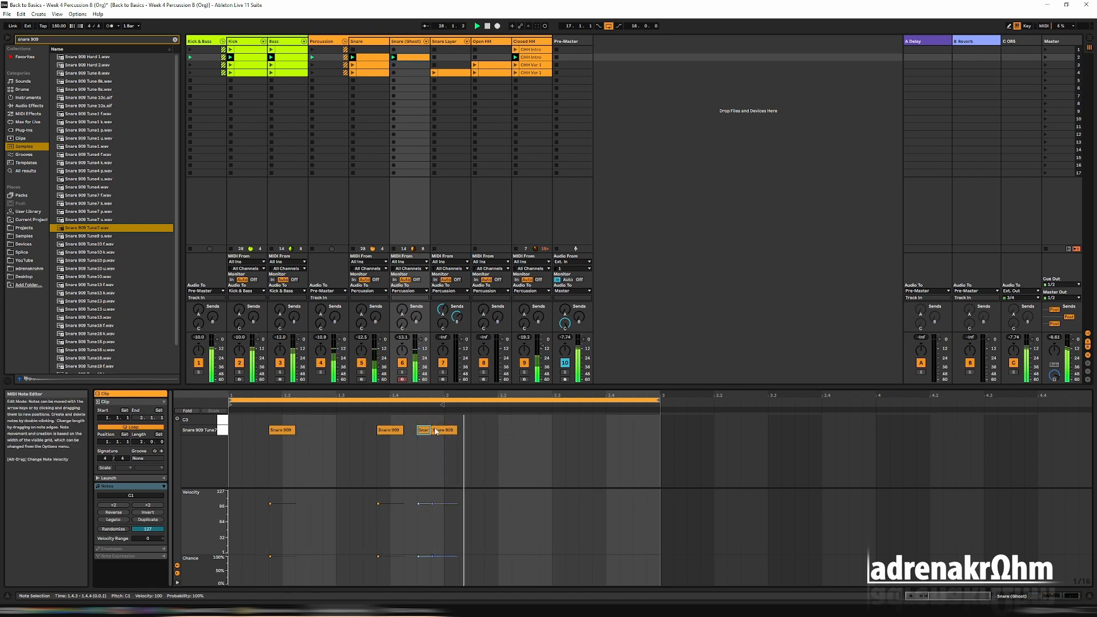
Step: Try the groove with only one of the two adjacent closing notes in bar 1, placed at 1.4.3
key("Delete")
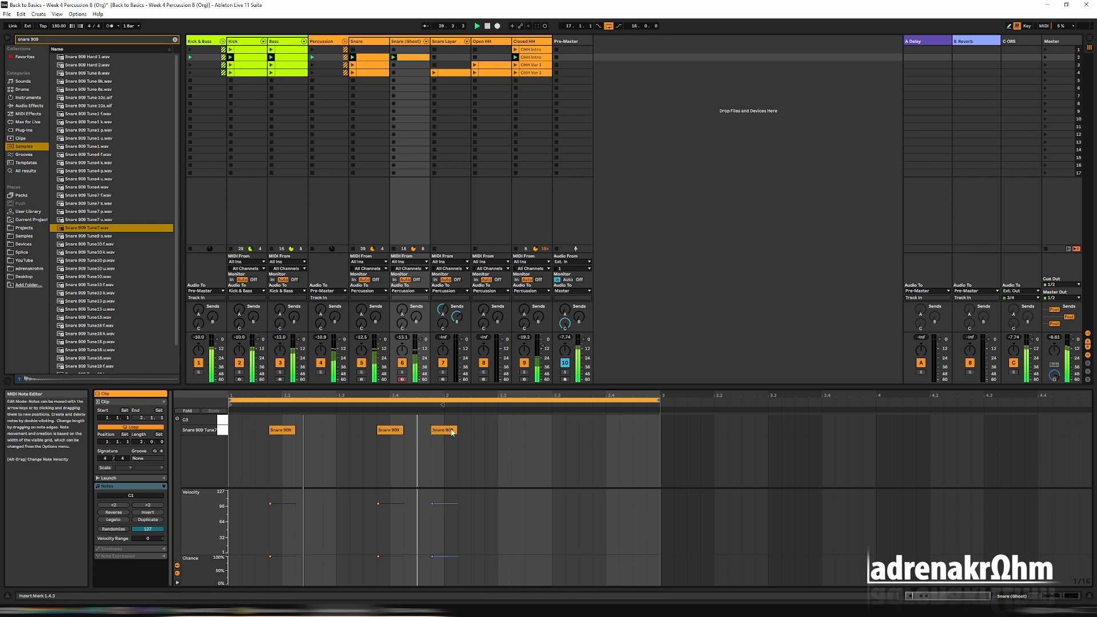
left_click(451, 432)
key("Left")
key("shift+Left")
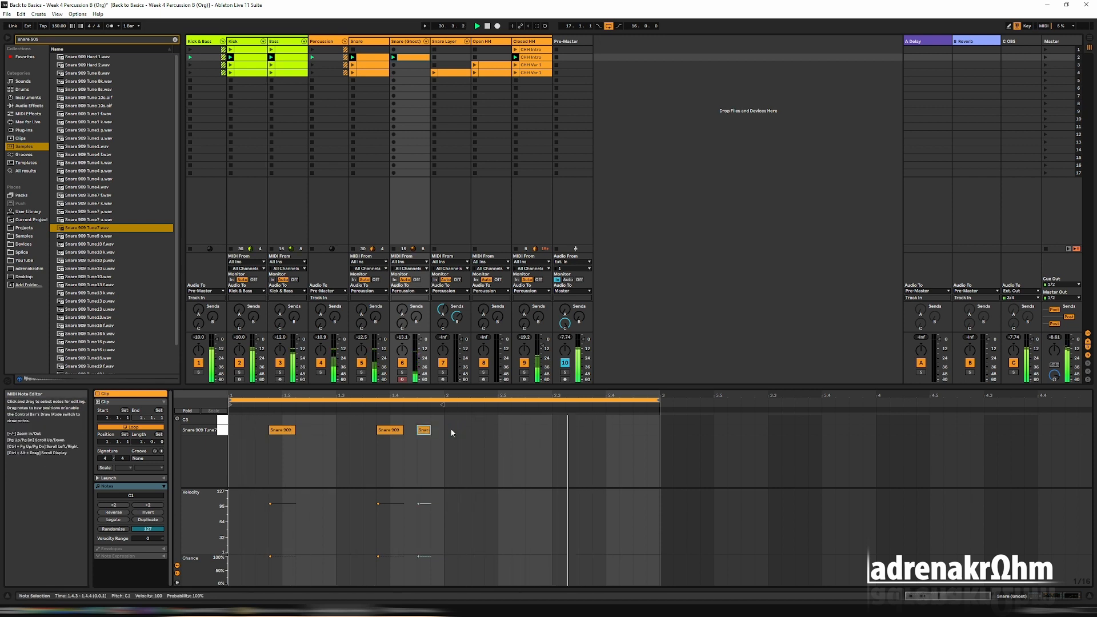
Step: Duplicate the snare note at 1.4.3 to 1.4.4, and add further copies at 2.2.4 and 2.3.1
key("ctrl+d")
key("shift+Right")
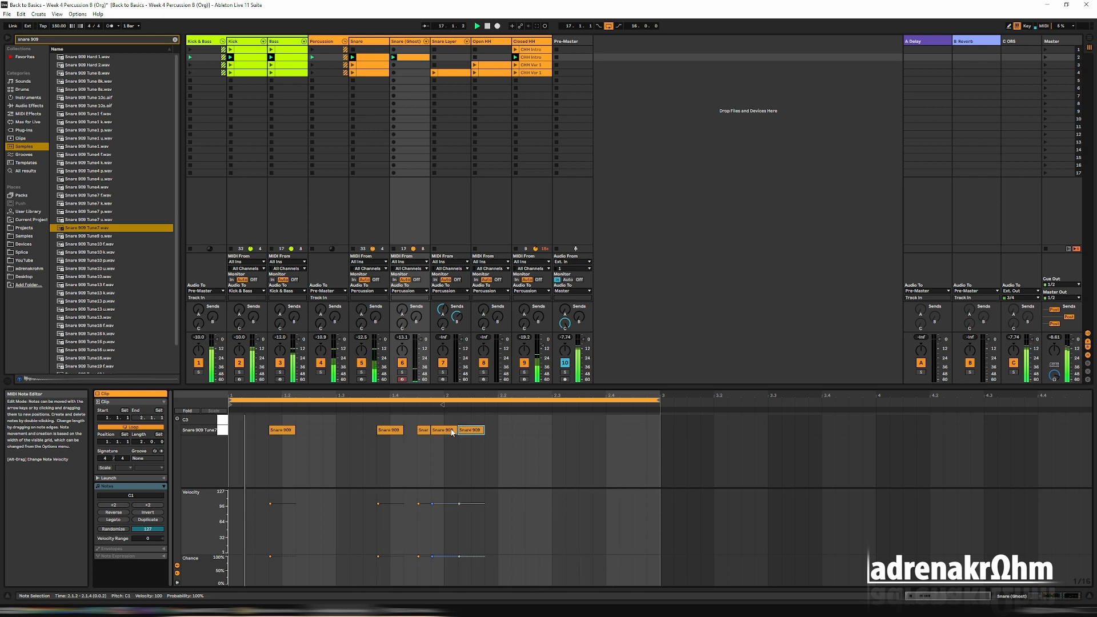
key("ctrl+d")
key("Right")
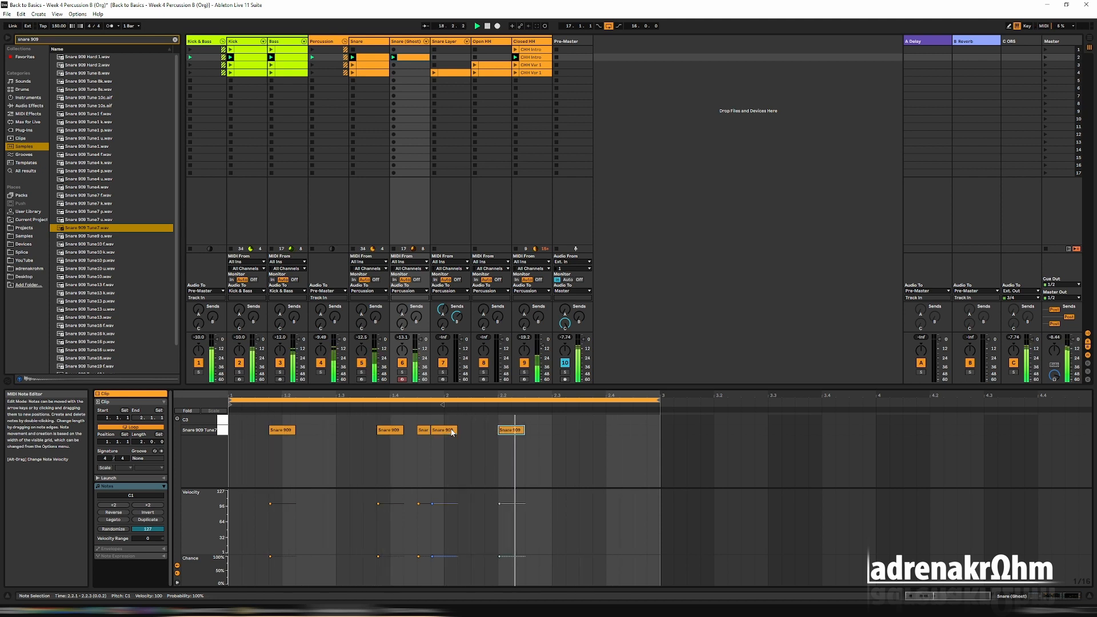
key("Right")
key("Right")
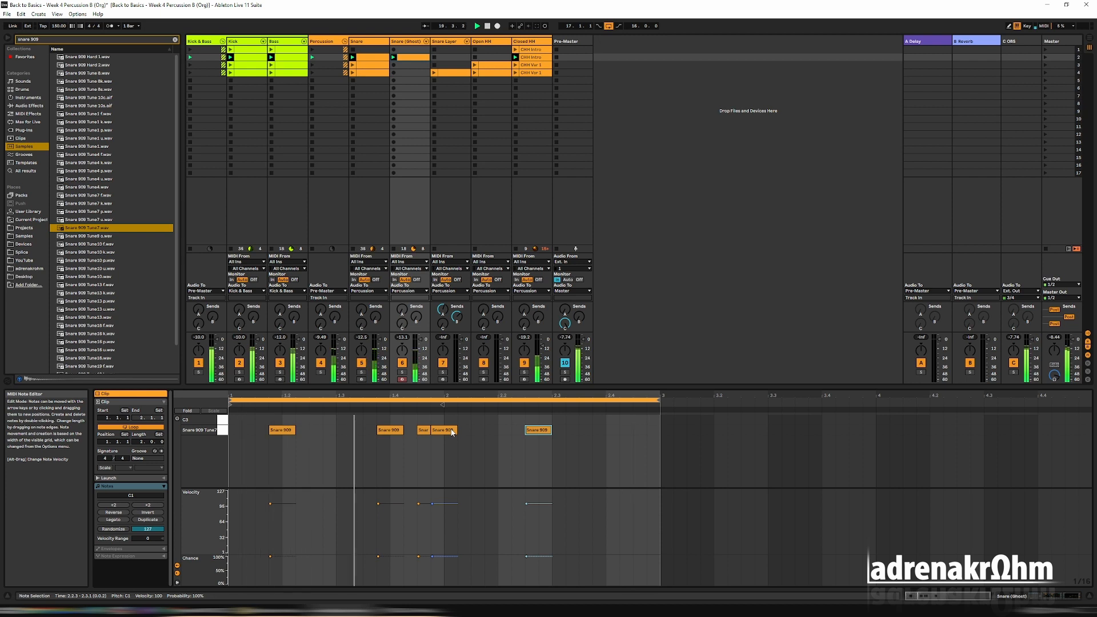
key("Right")
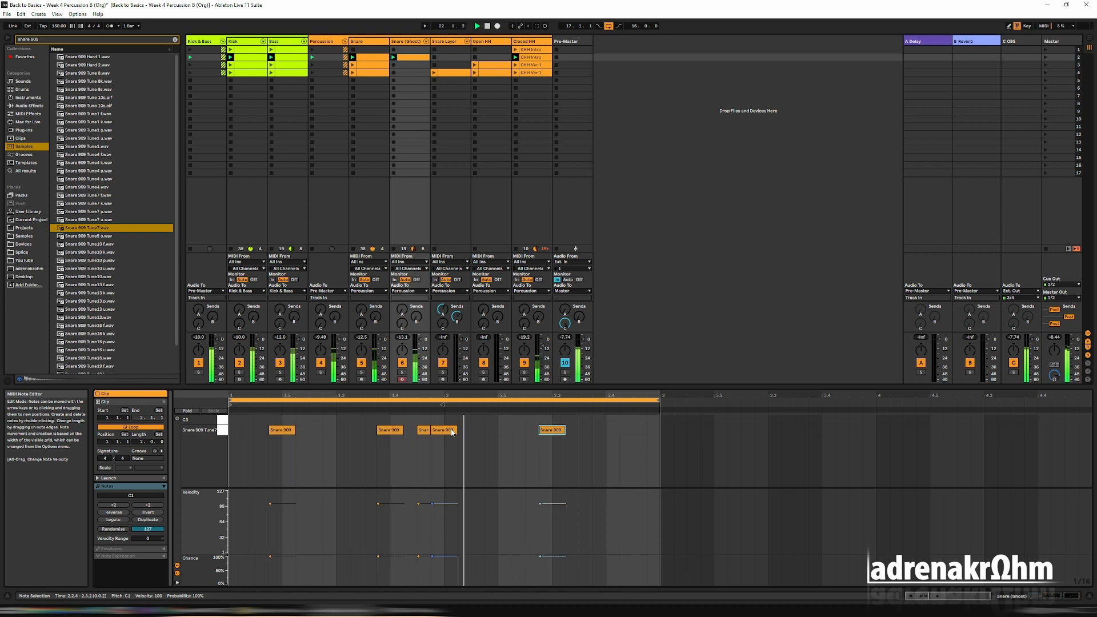
key("Right")
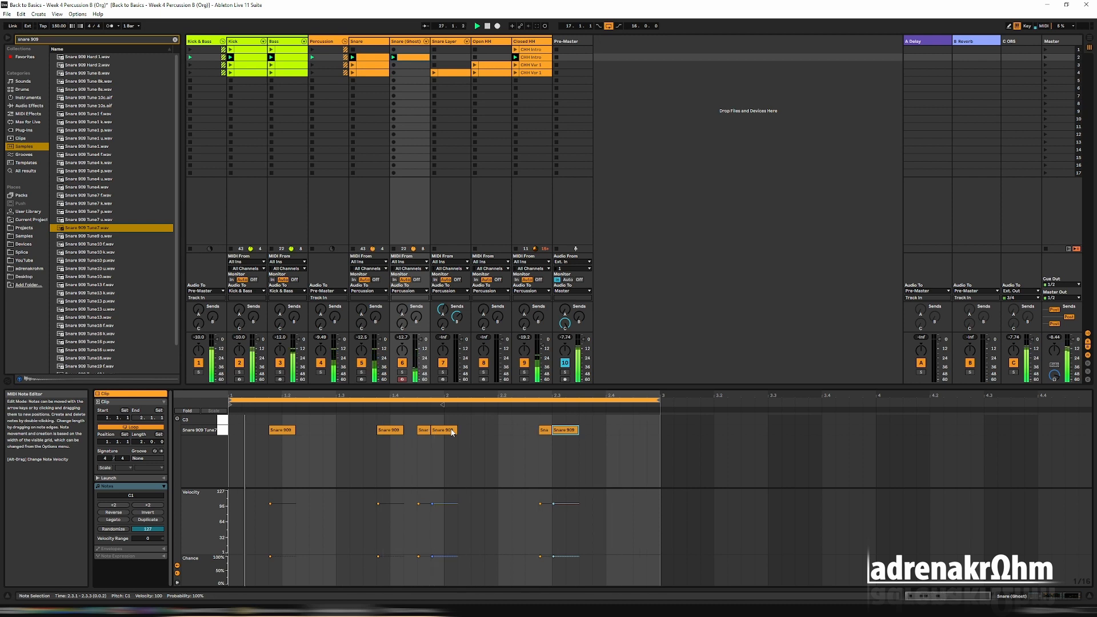
Step: Move the clip's two-bar loop to start at 3.1.1 and place a copy of the 2.3.1 note at 3.1.1
left_click_drag(543, 405, 960, 402)
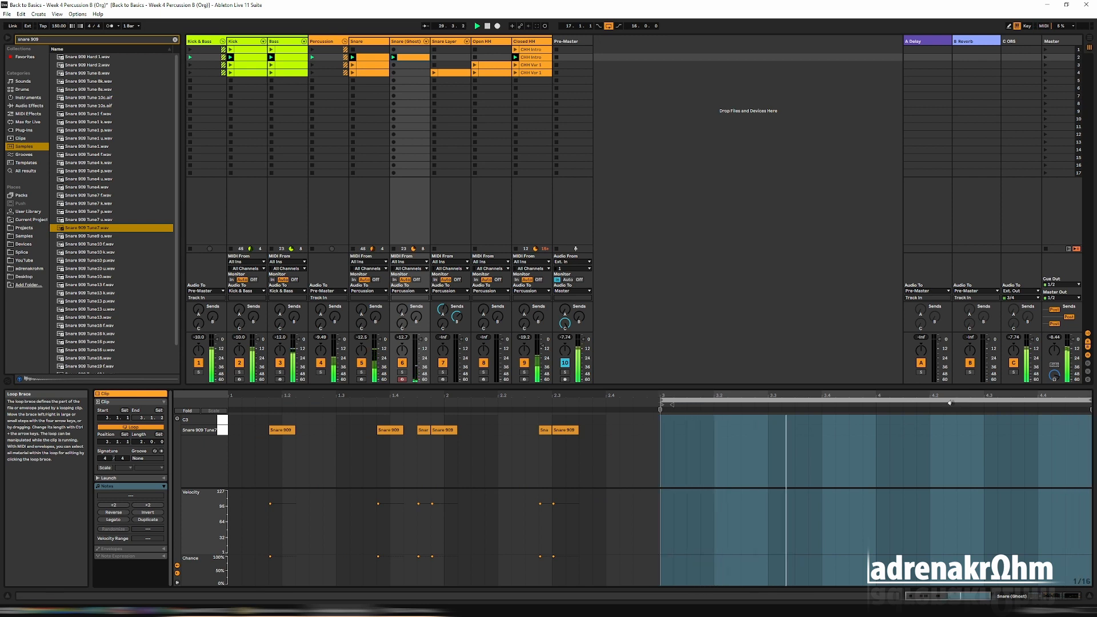
left_click(571, 432)
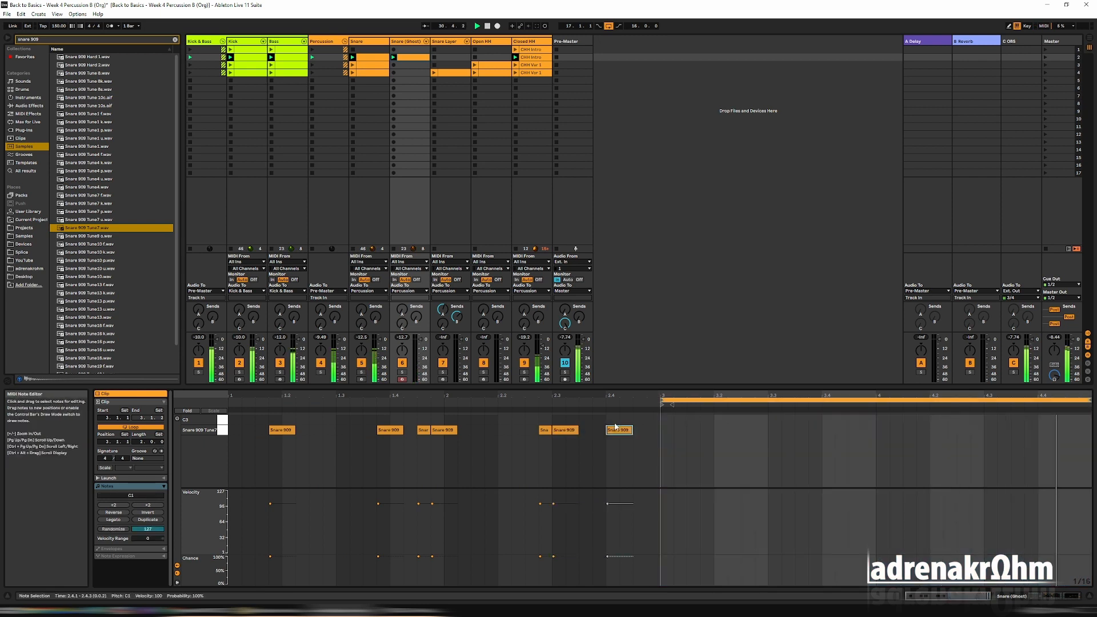
key("Right")
key("Right")
key("Right")
key("Right")
key("Right")
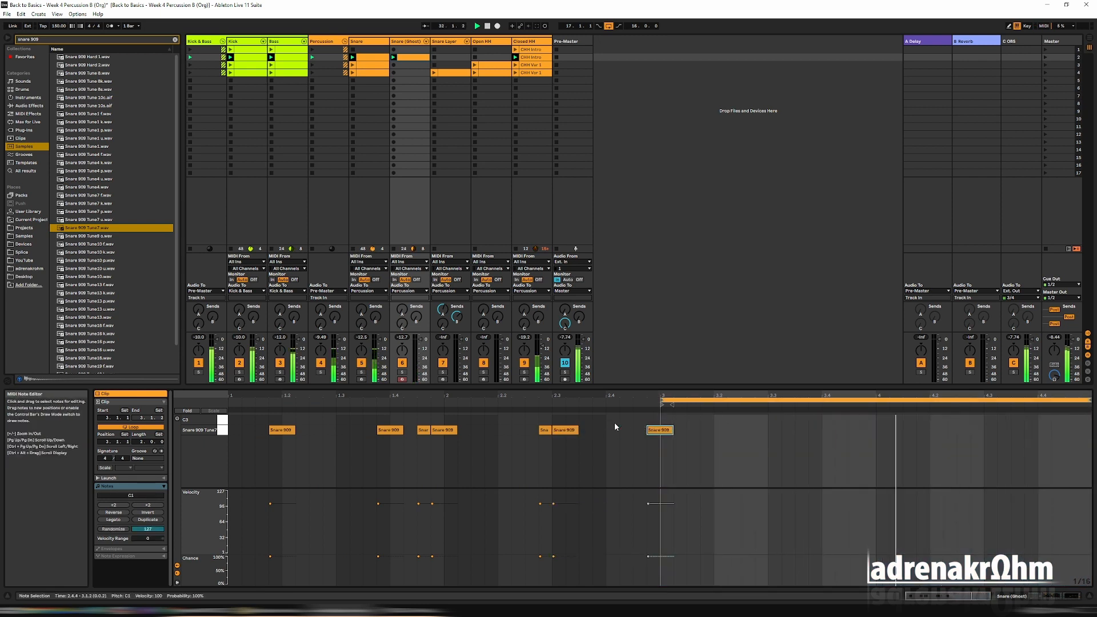
key("Right")
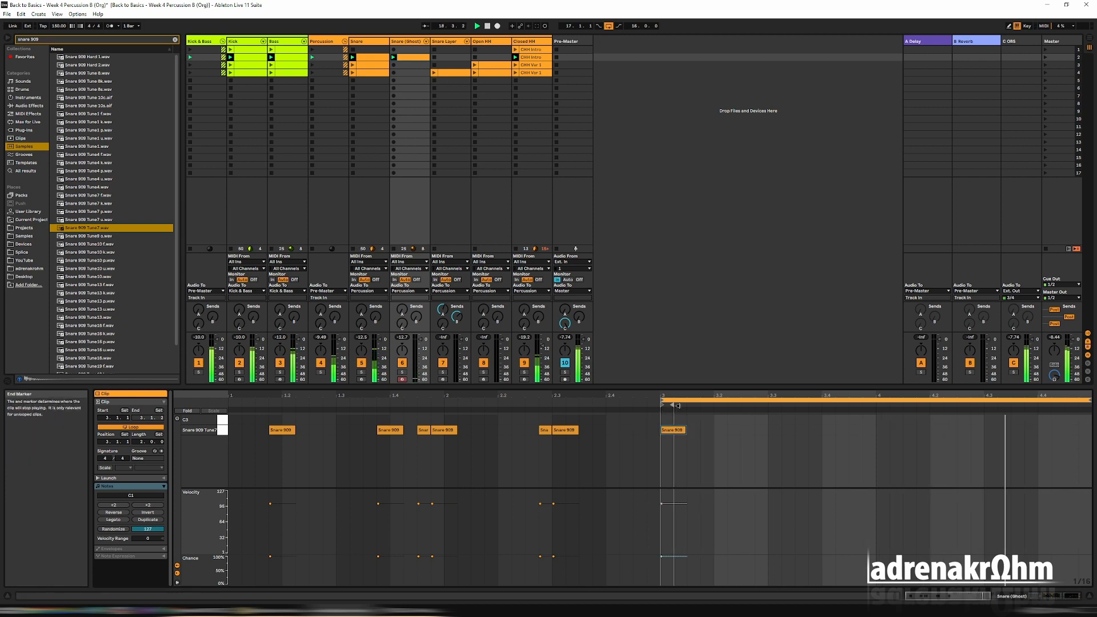
Step: Move the clip's end marker to 5.1.1 and duplicate the 3.1.1 note, placing the copy at 3.1.4
left_click_drag(678, 405, 1085, 405)
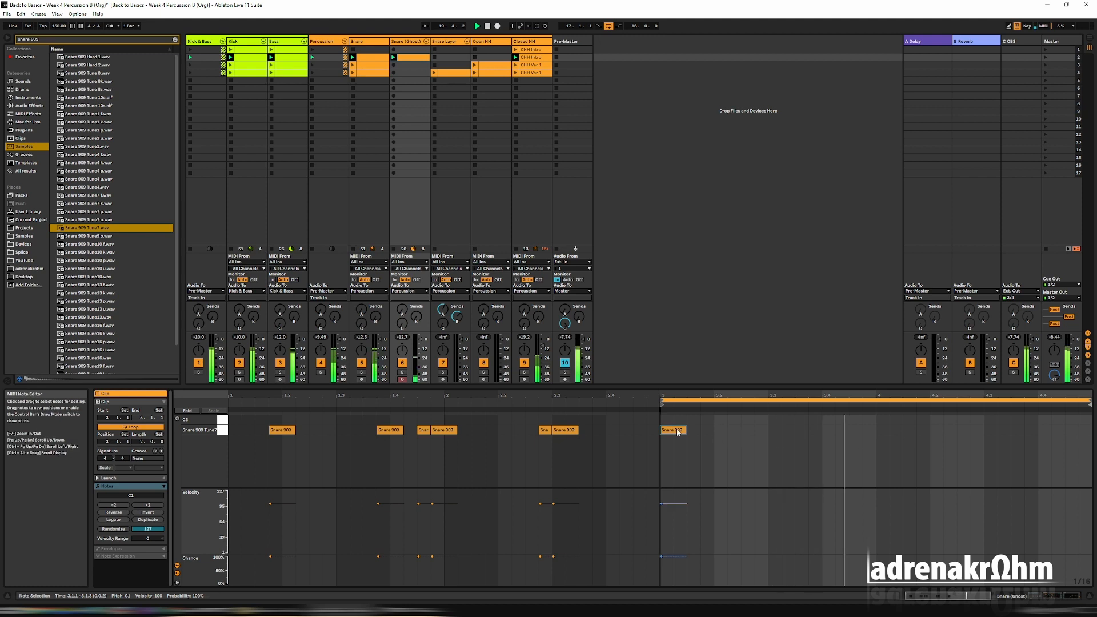
key("ctrl+d")
key("Right")
key("Right")
key("Right")
key("Right")
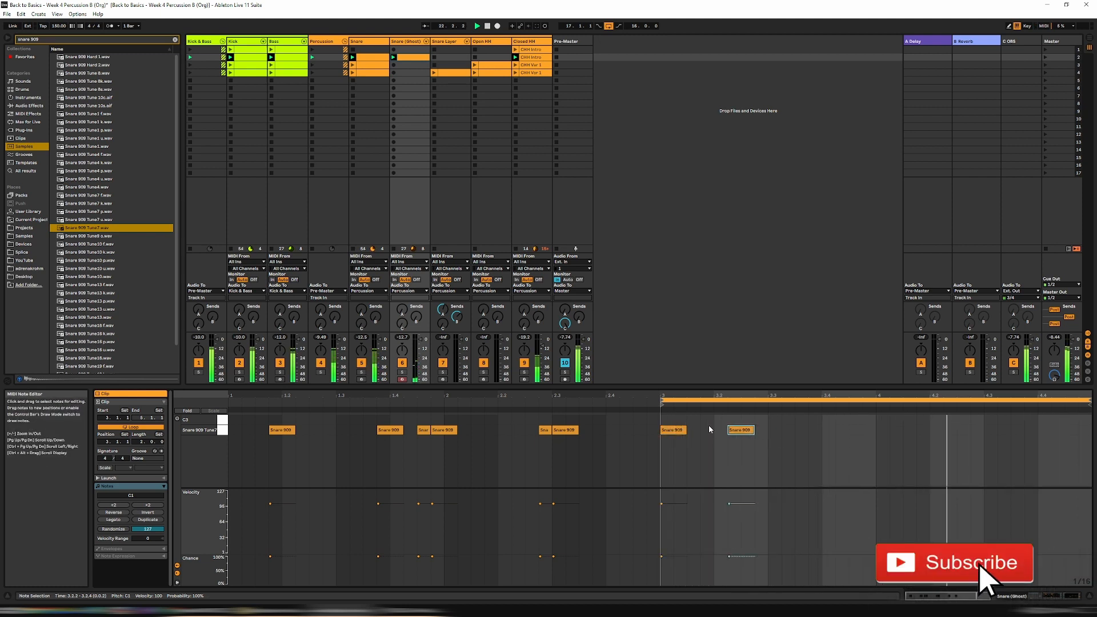
key("Left")
key("Left")
key("Left")
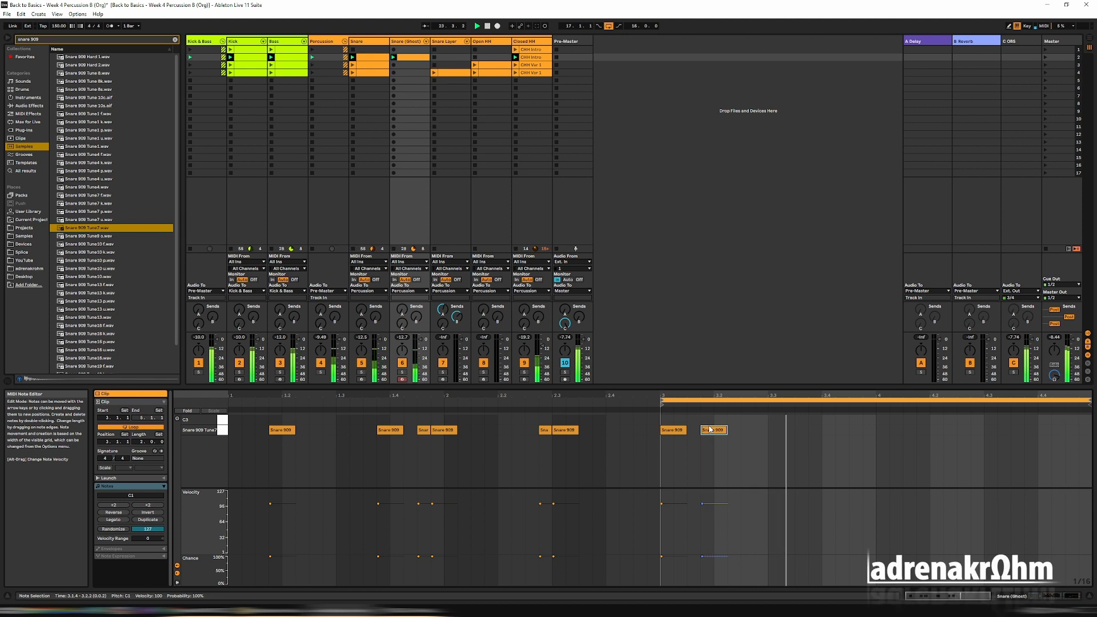
Step: Duplicate the 3.1.4 snare note and place the copy at 3.3.4
key("ctrl+d")
key("Right")
key("Right")
key("Right")
key("Right")
key("Right")
key("Right")
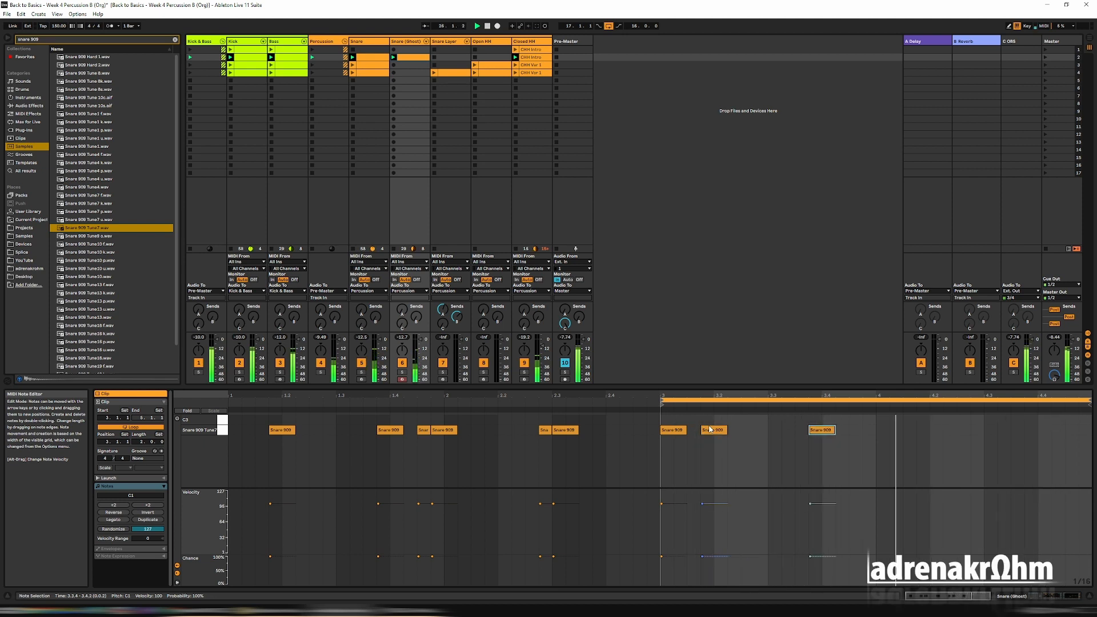
Step: Add two more copies of the snare note, one at 3.4.3 and one at 4.1.2
key("ctrl+d")
key("Right")
key("Right")
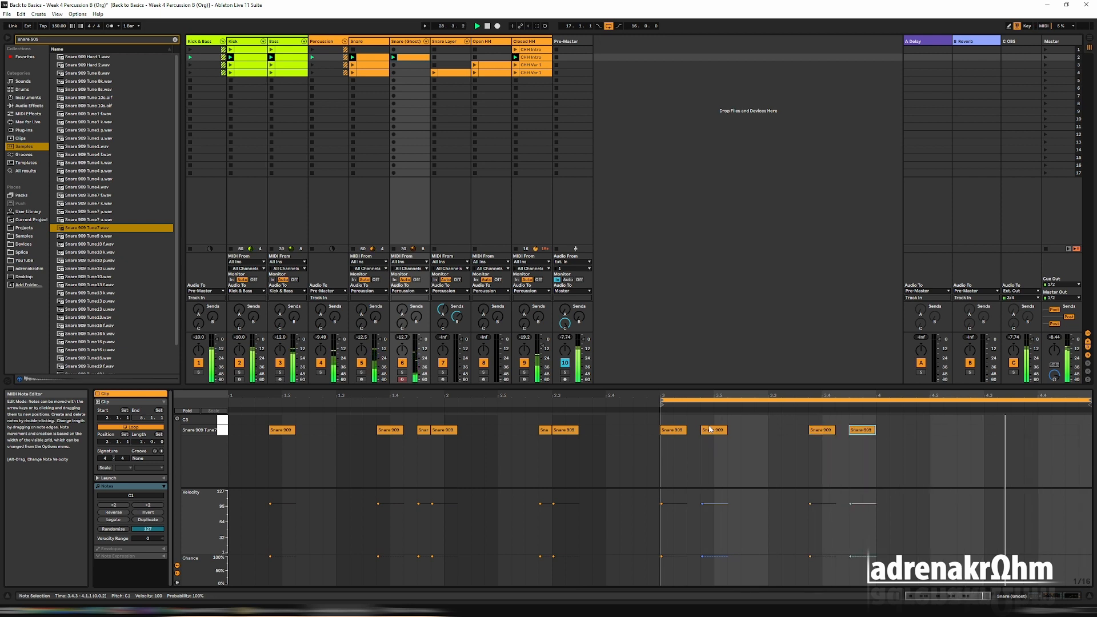
key("ctrl+d")
key("Right")
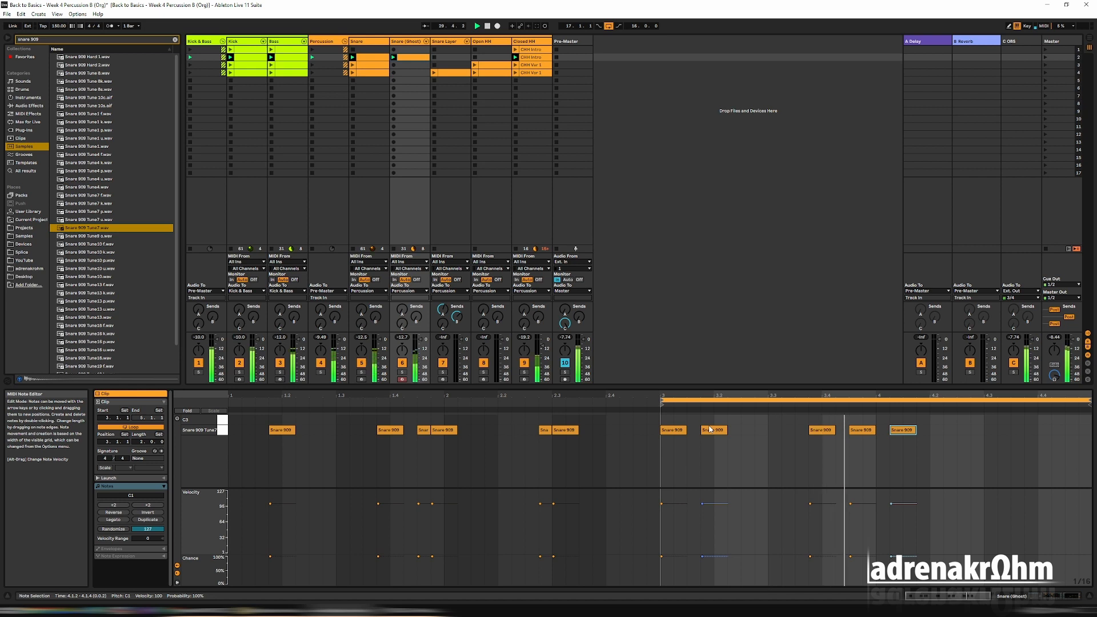
Step: Duplicate the 4.1.2 note twice to form an adjacent pair at 4.2.2 and 4.2.3
key("ctrl+d")
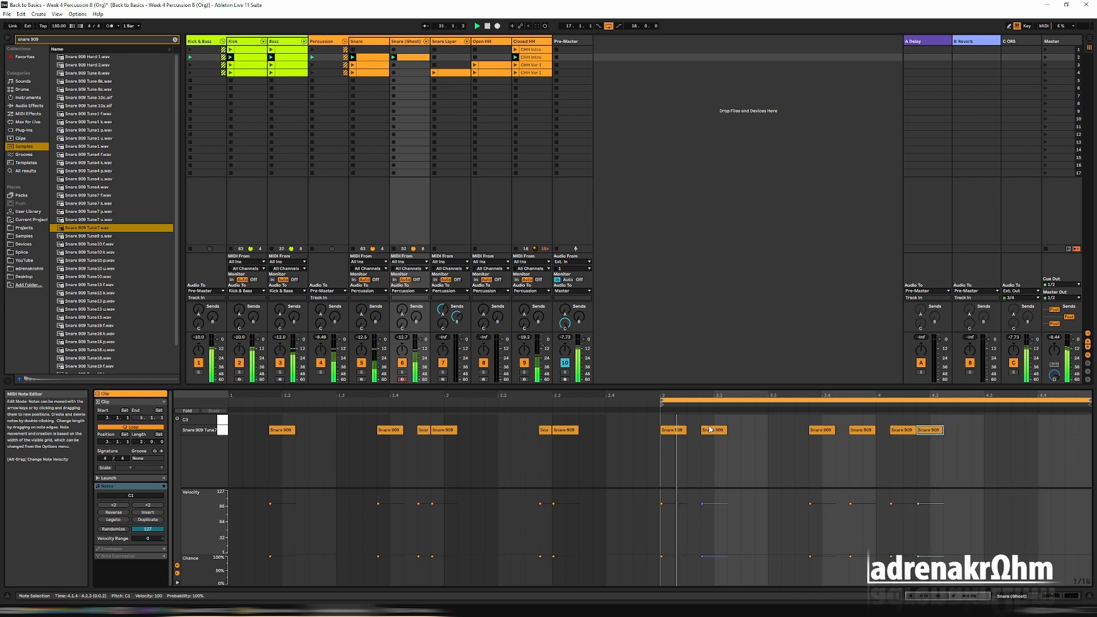
key("Right")
key("Right")
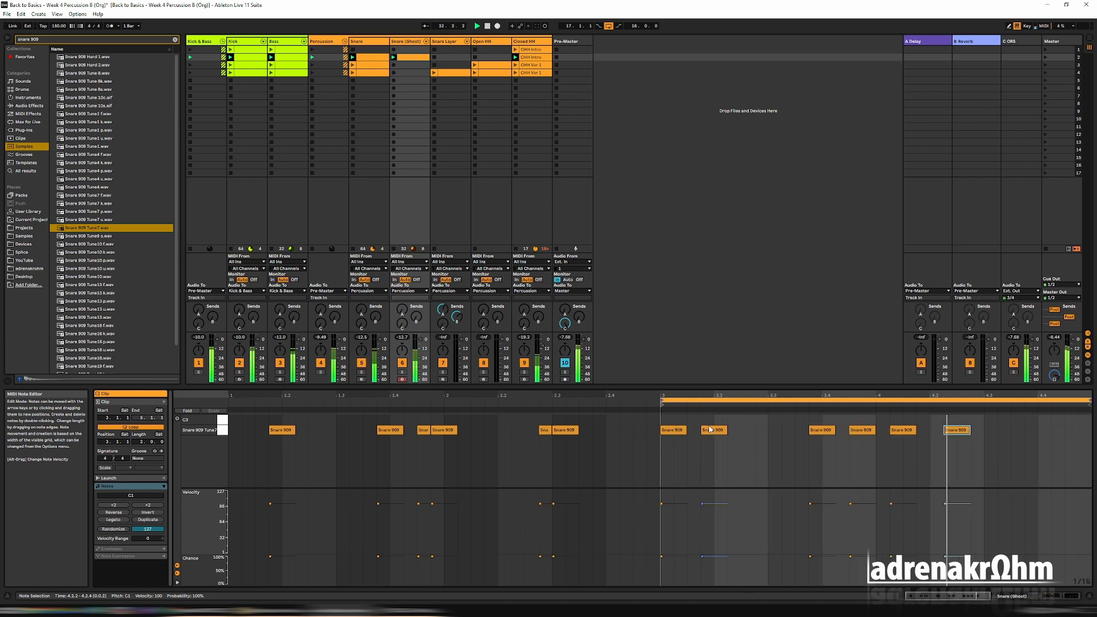
key("ctrl+d")
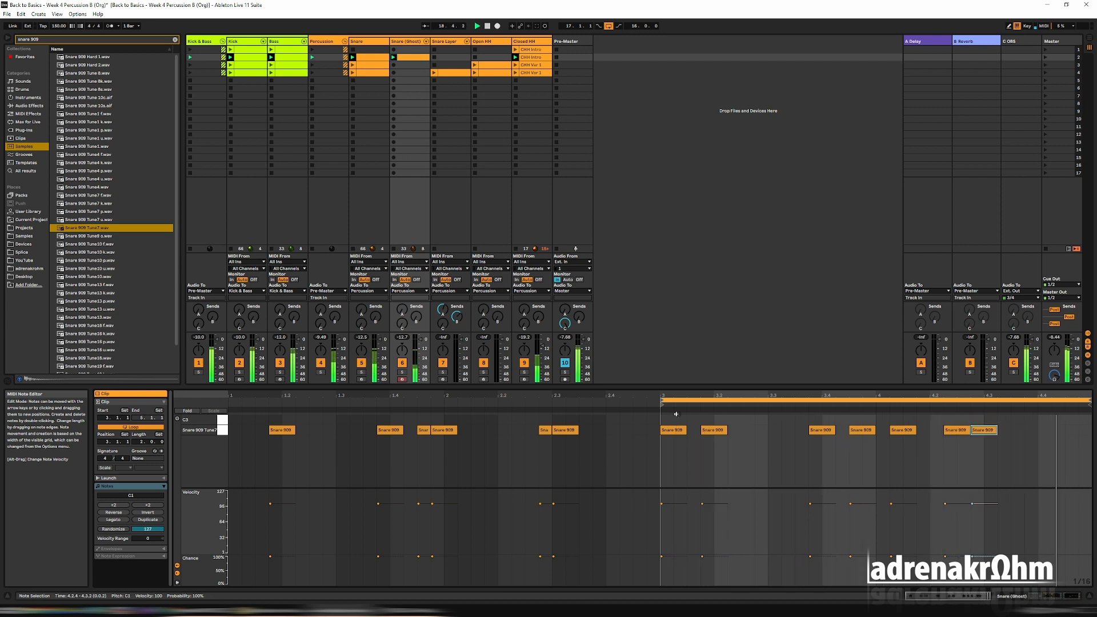
left_click(959, 435)
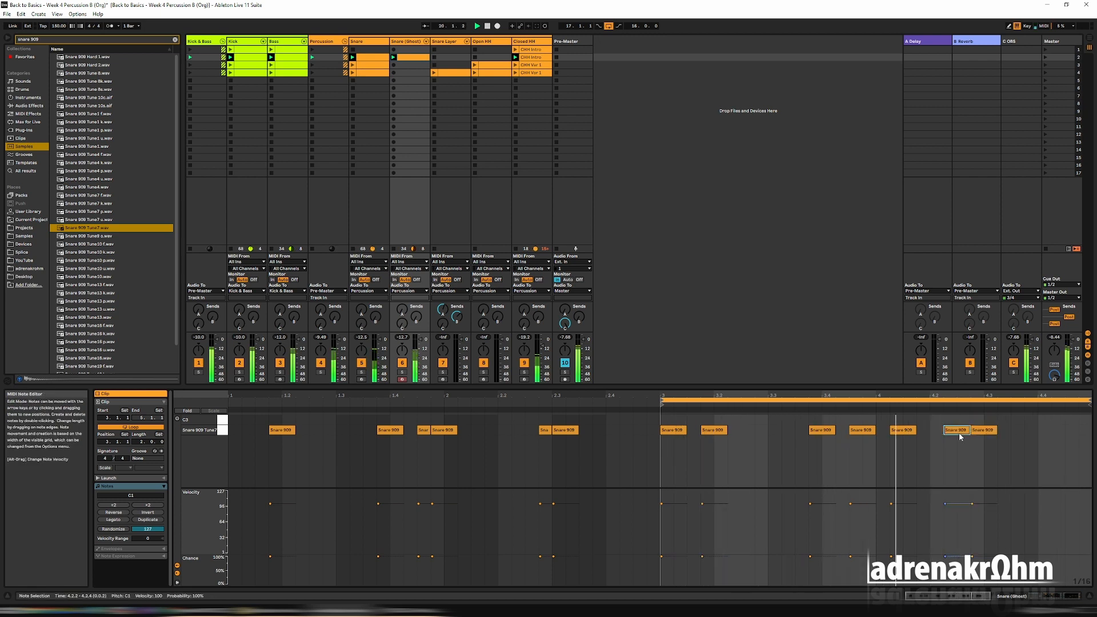
key("shift+Left")
left_click(979, 435)
key("Left")
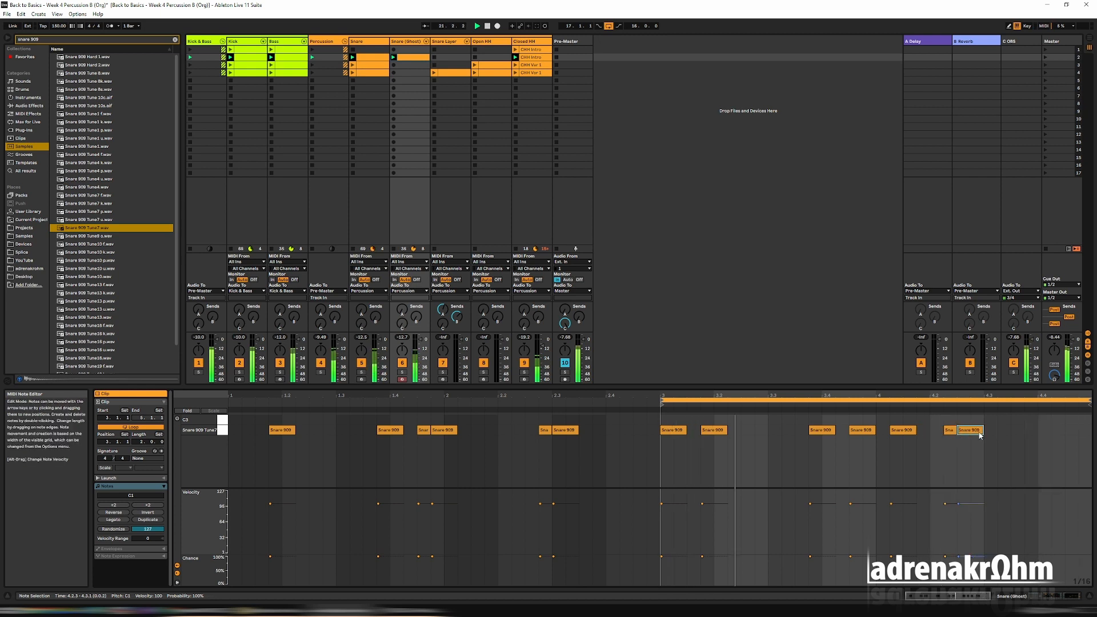
Step: Duplicate the 4.2.3 snare note and place the copy at 4.3.3
key("ctrl+d")
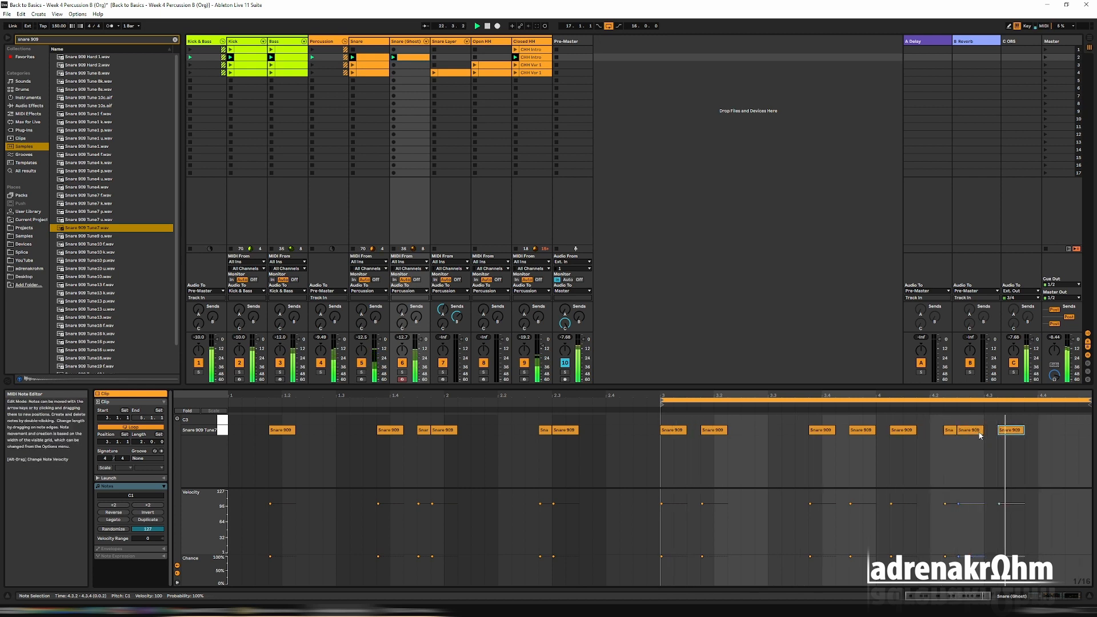
key("Right")
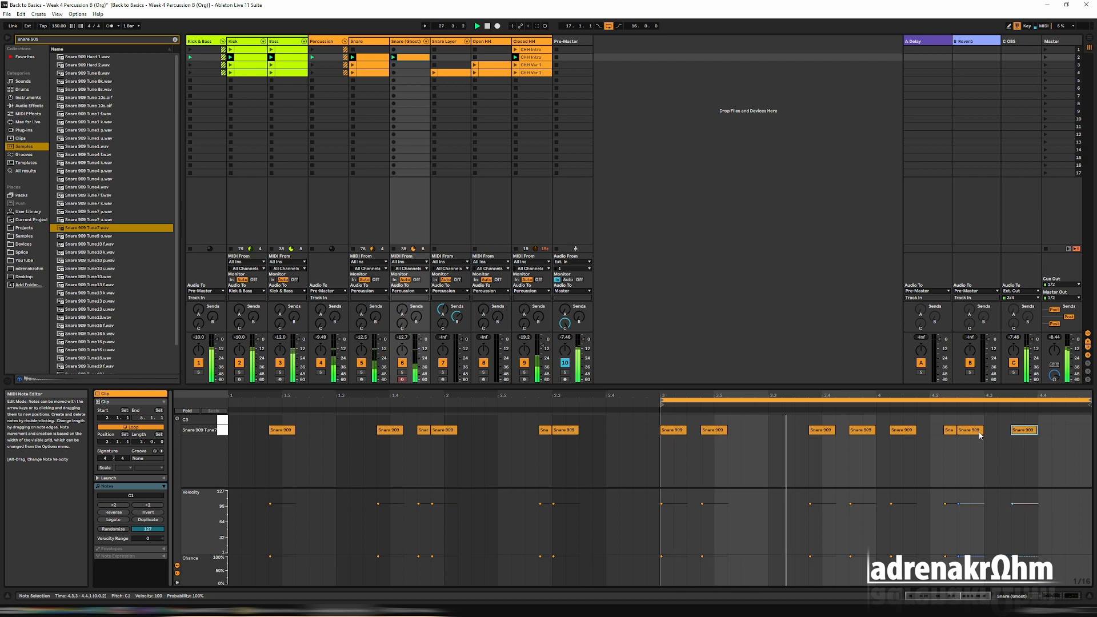
key("Right")
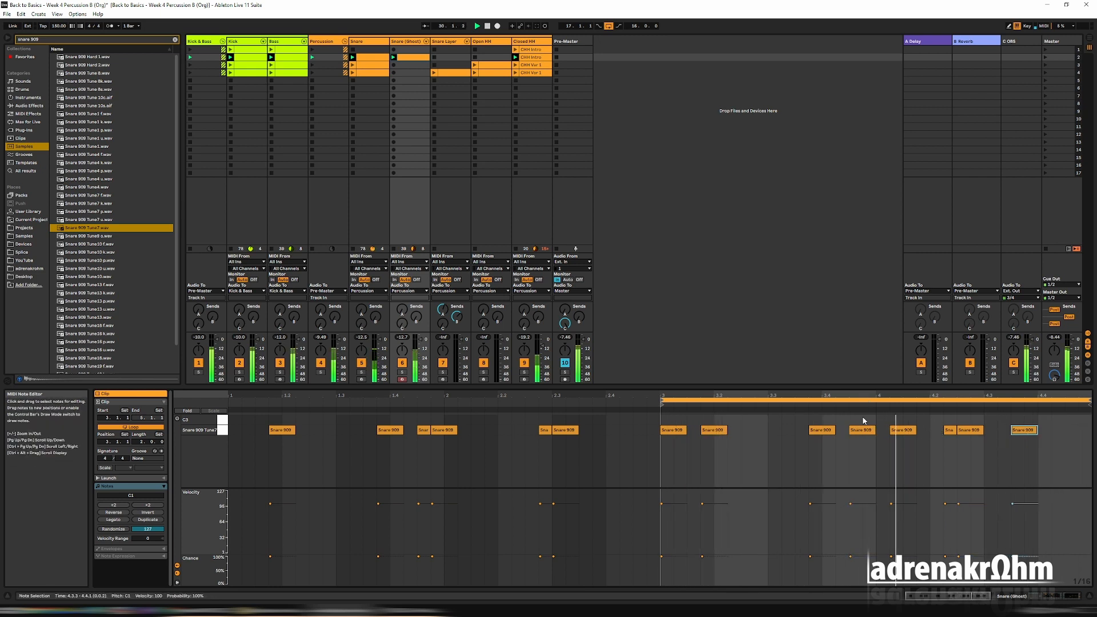
Step: Delete the single note at 4.1.2 and move the pair from 4.2.2 and 4.2.3 to 4.1.2 and 4.1.3
double_click(894, 428)
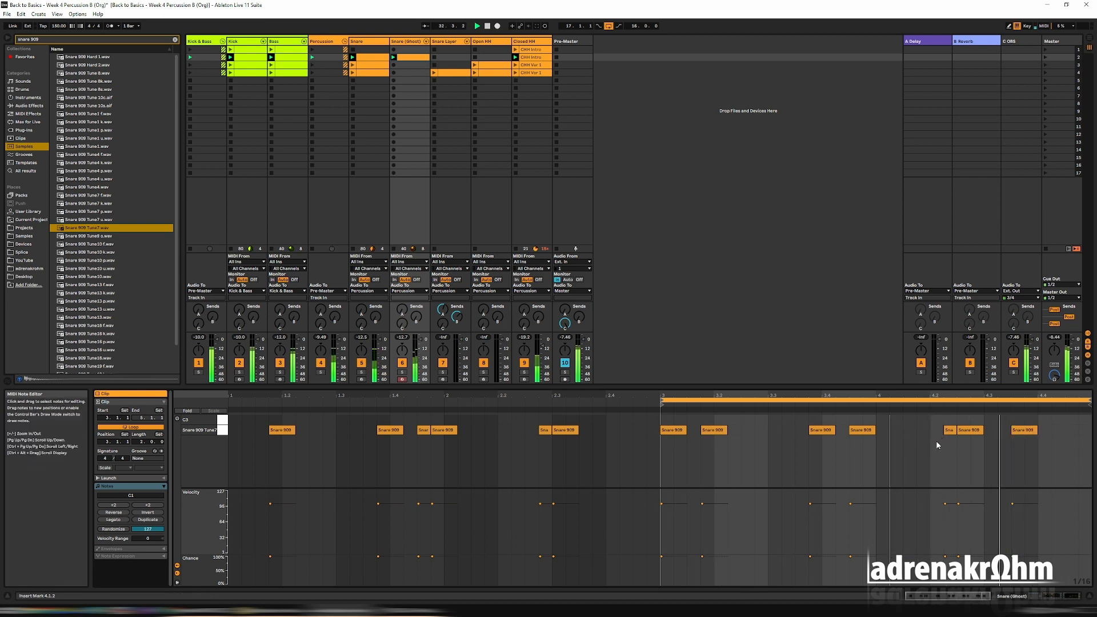
left_click_drag(950, 434, 899, 434)
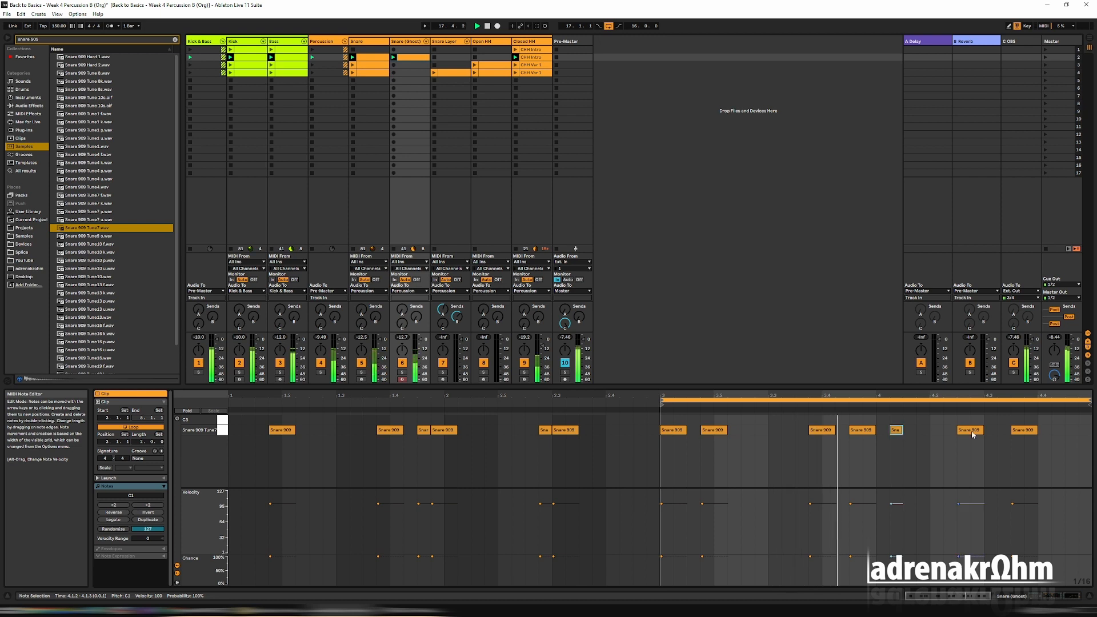
left_click_drag(972, 432, 916, 432)
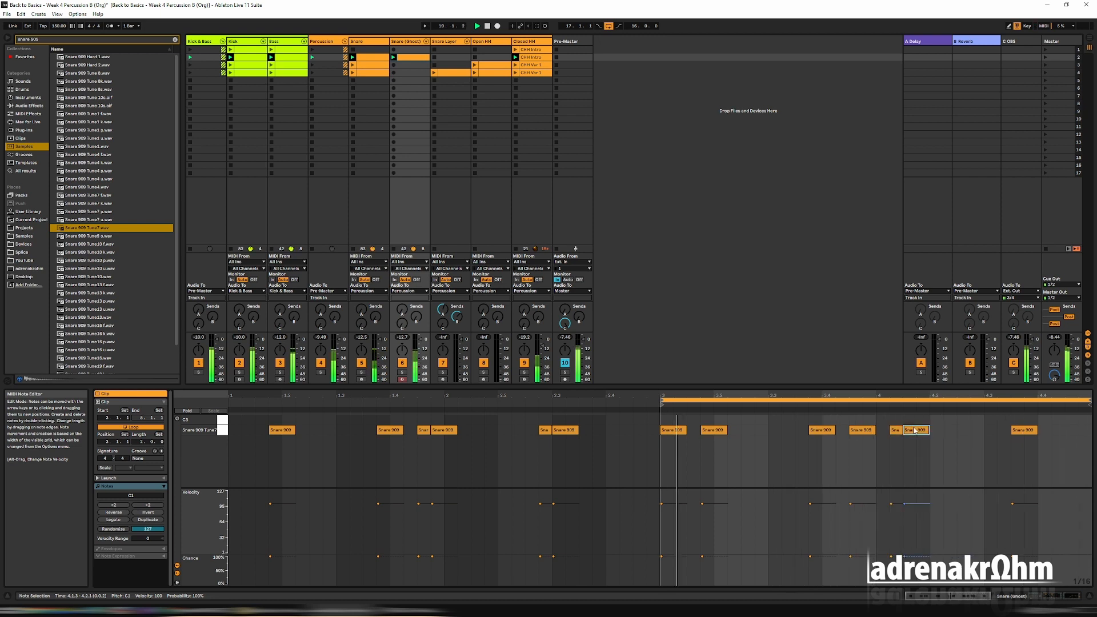
Step: Duplicate the 4.1.3 snare note to 4.2.3 and extend the clip loop back to 1.1.1 so it spans four bars
key("ctrl+d")
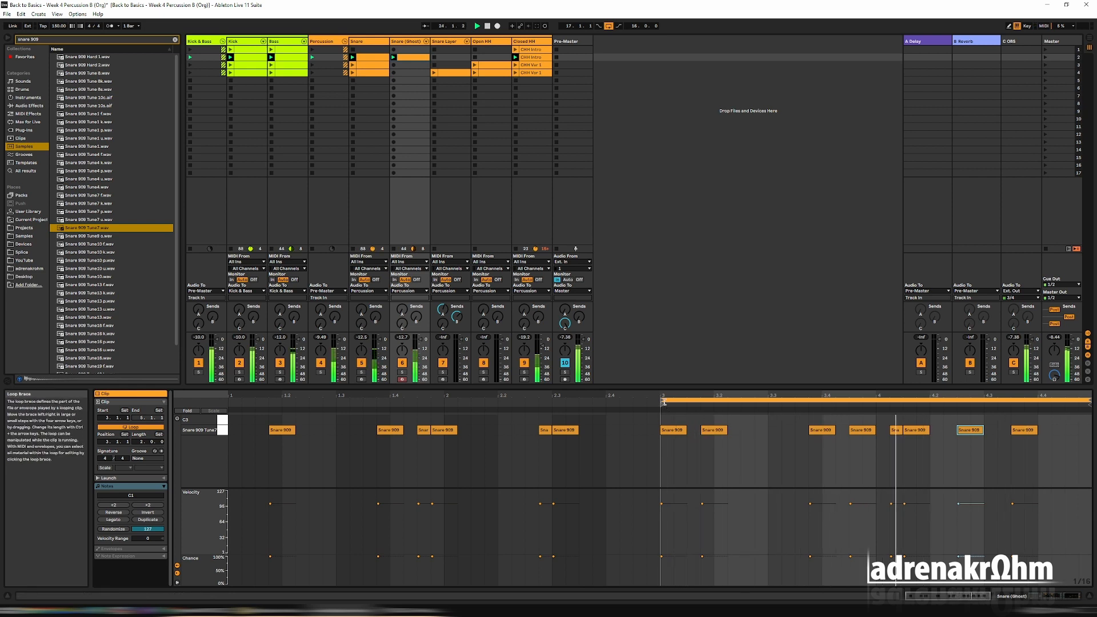
left_click_drag(664, 402, 230, 402)
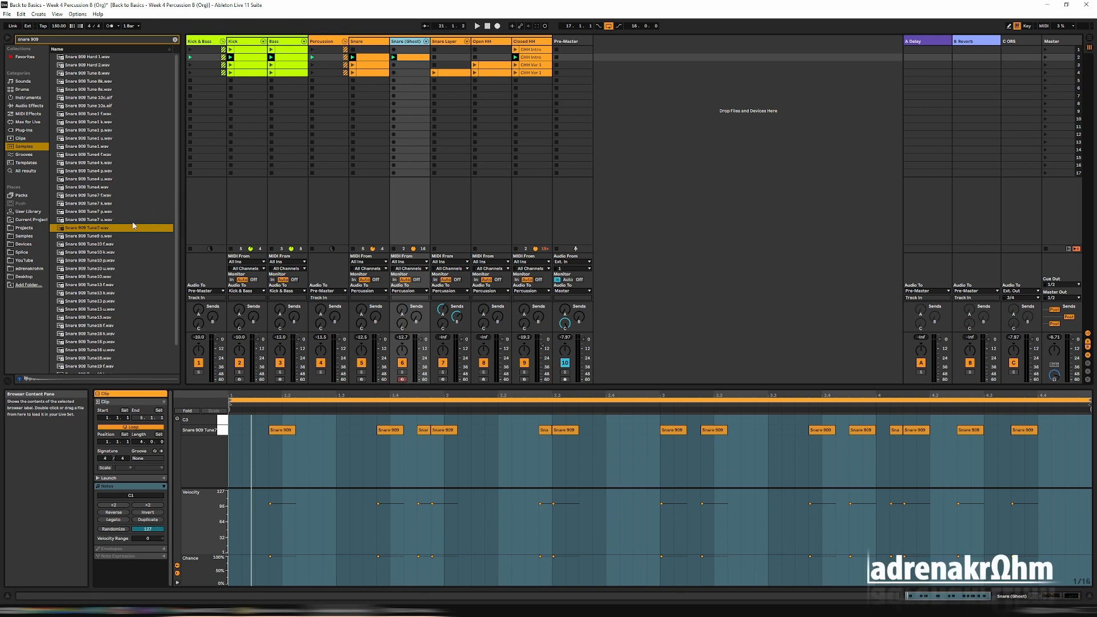
Step: Load the Snare 909 Tune10 f sample onto the Drum Rack's C#1 pad
key("Down")
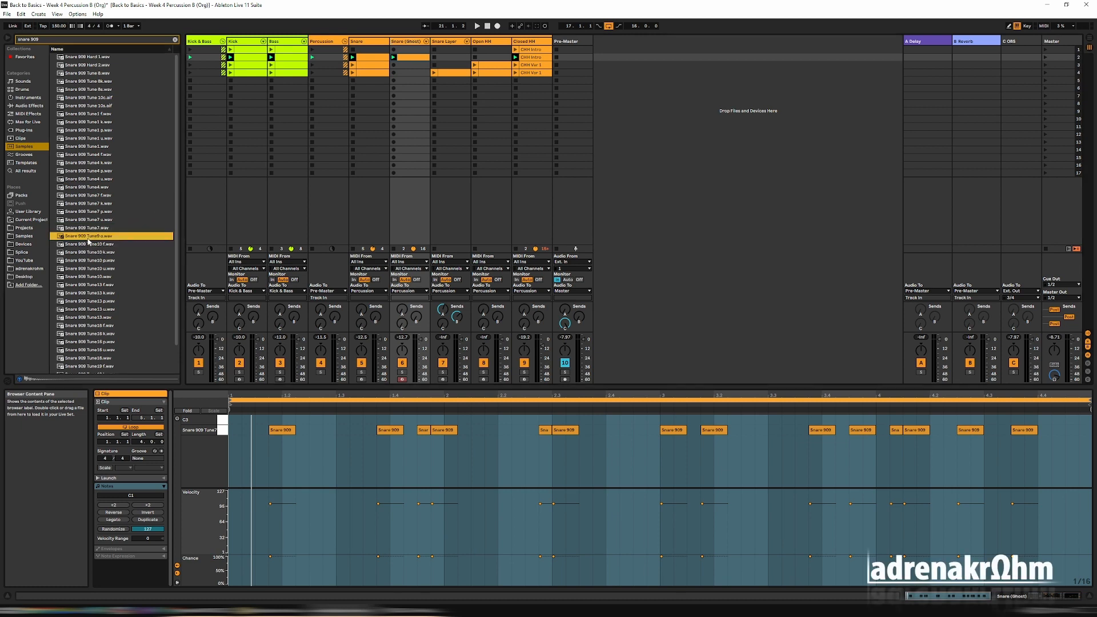
left_click_drag(90, 246, 168, 487)
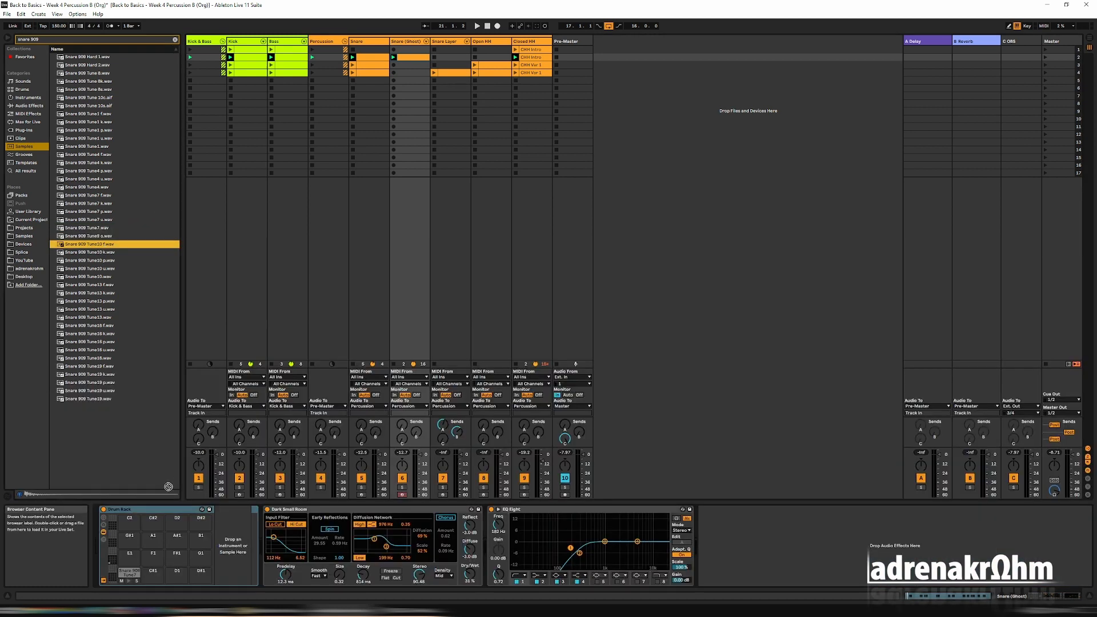
left_click_drag(175, 567, 163, 571)
Step: Audition further 909 snares and load Snare 909 Tune 10c onto the ghost snare Drum Rack's D1 pad
key("Down")
key("Down")
key("Down")
key("Down")
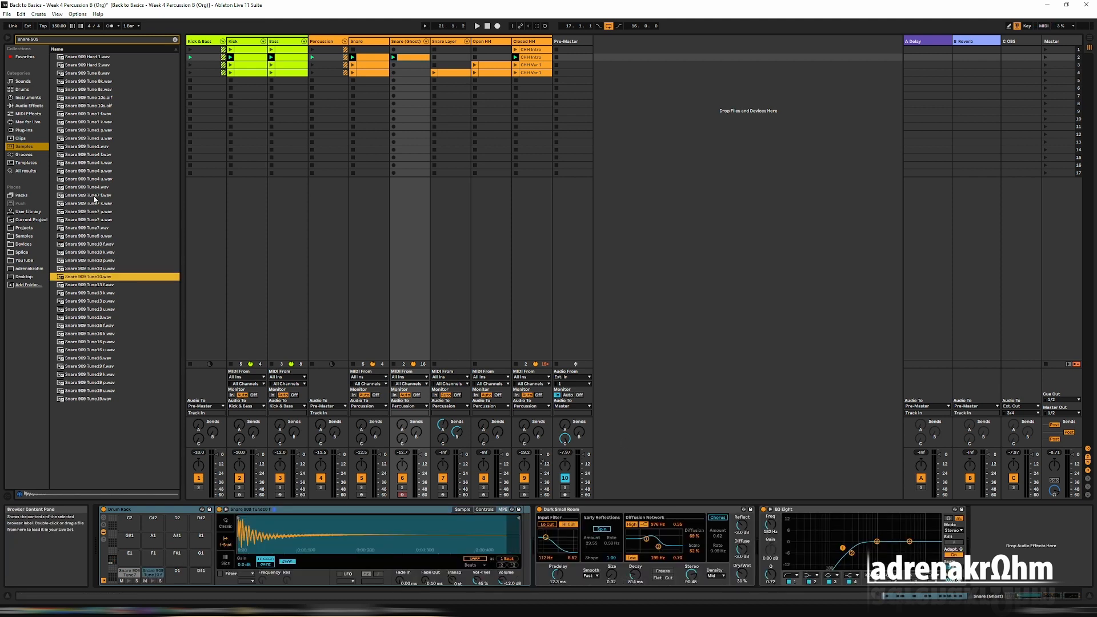
left_click(84, 108)
left_click(93, 100)
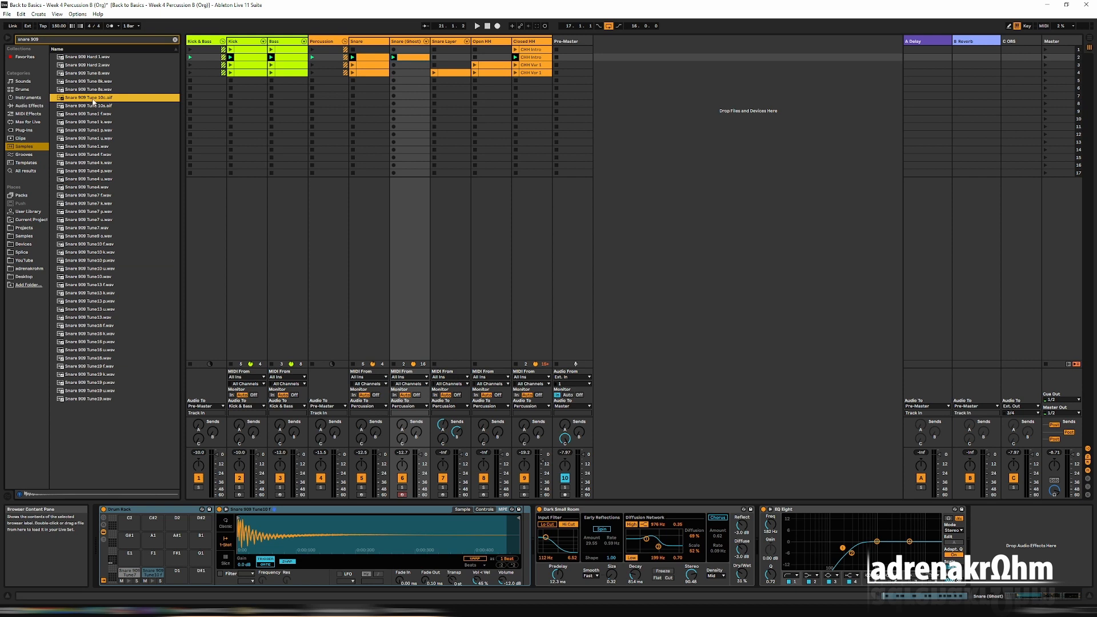
left_click(399, 43)
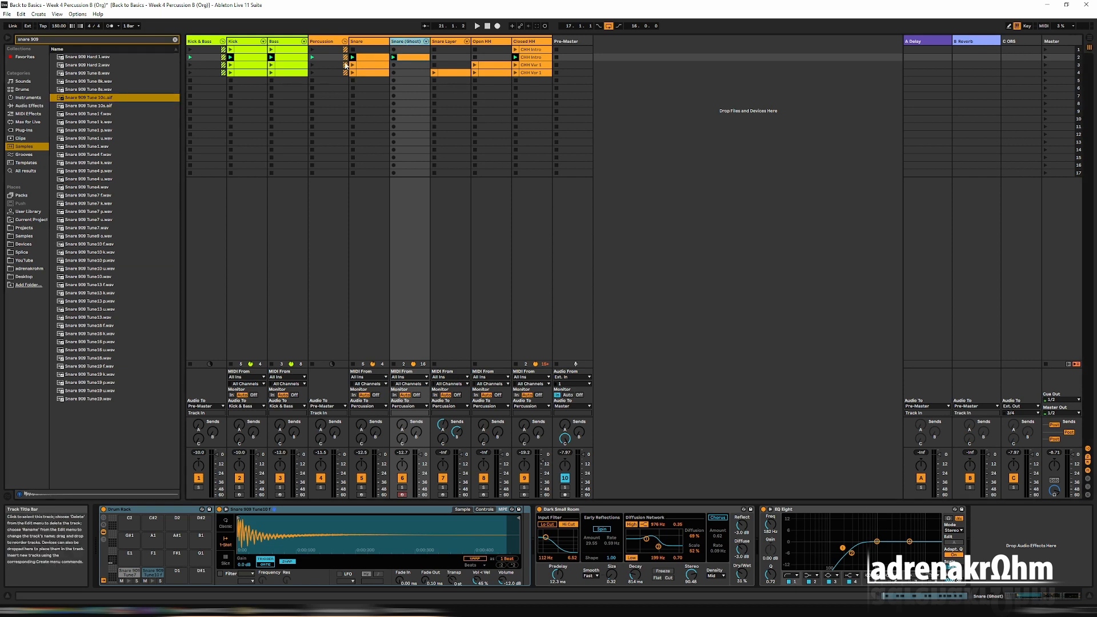
left_click(93, 100)
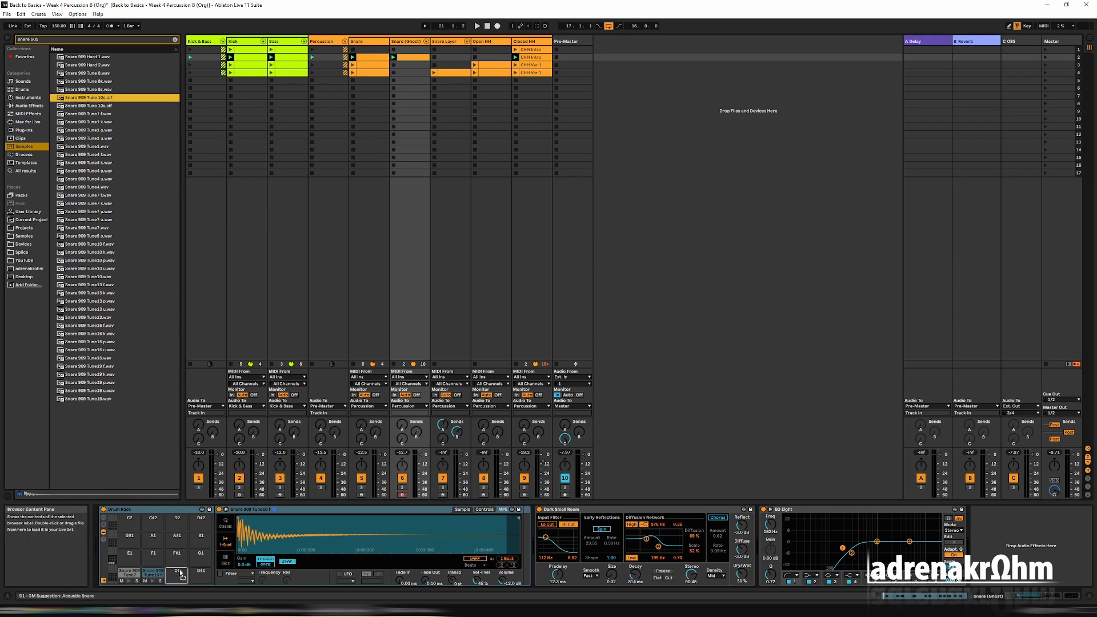
Step: Open the ghost snare clip during playback, transpose the 1.4.3 note to C#1 and lengthen it to two sixteenths
key("space")
double_click(412, 57)
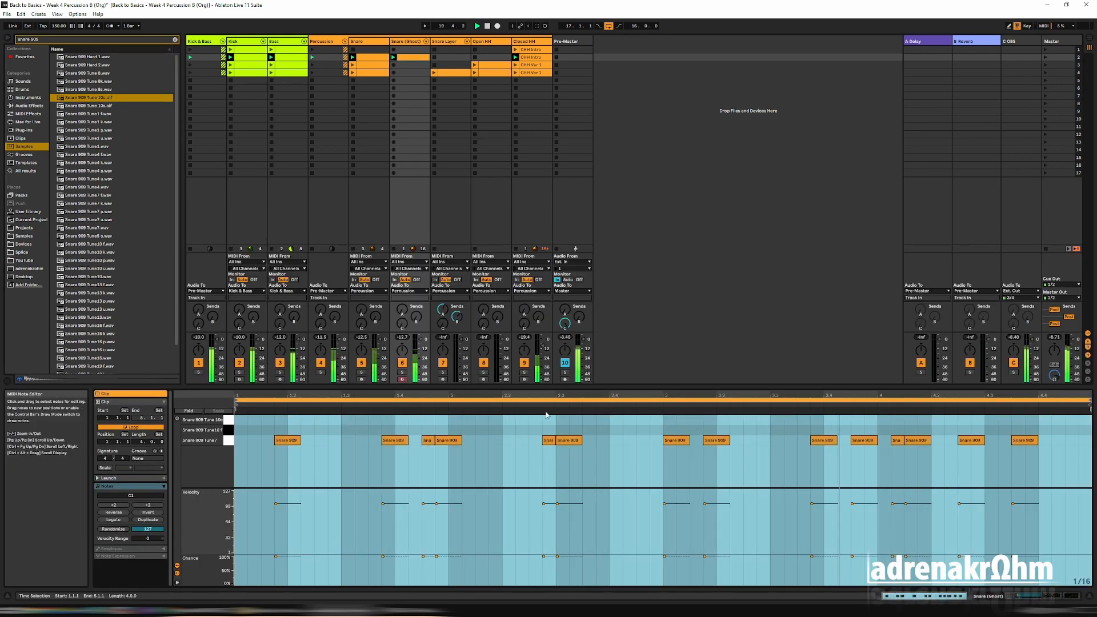
left_click(427, 441)
key("Up")
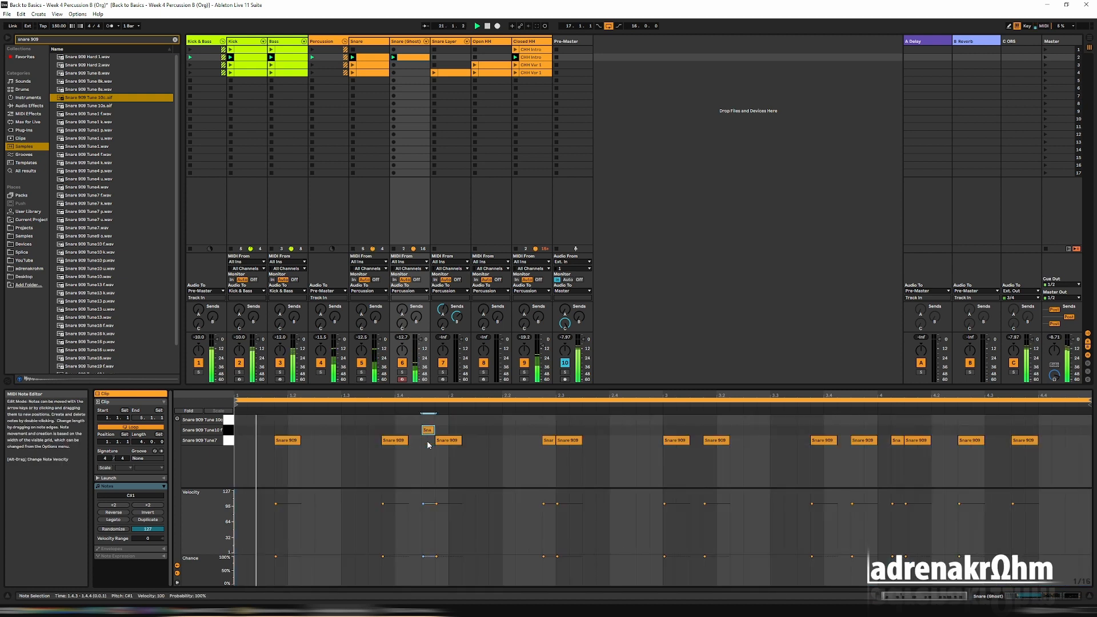
key("shift+Right")
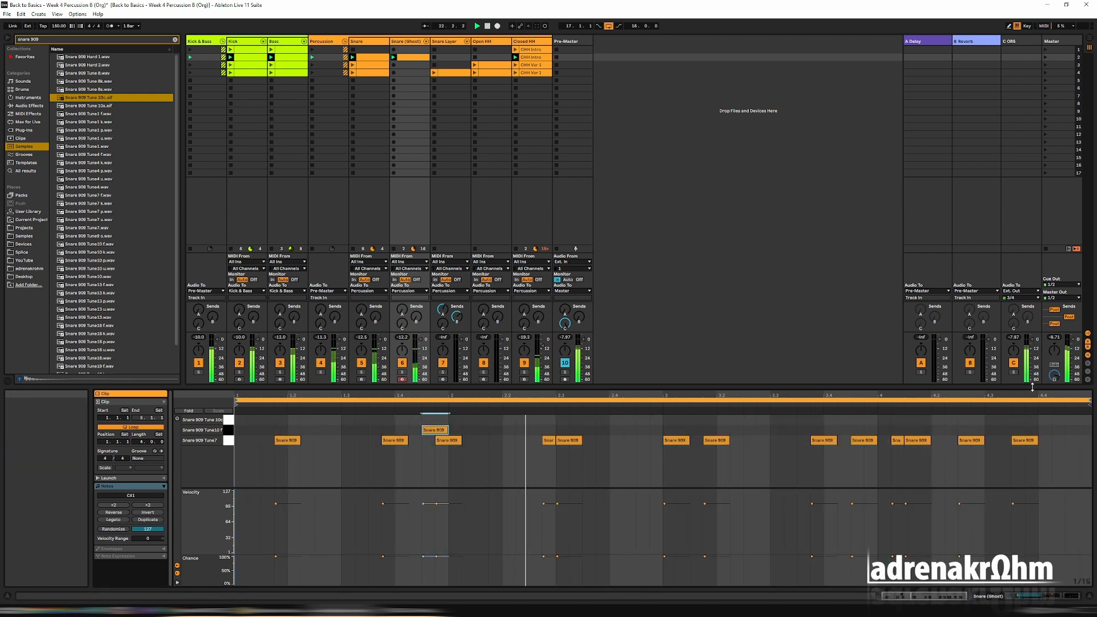
Step: Loop only bar 1 of the clip and transpose its 1.1.4 note up to D1
left_click_drag(1080, 400, 441, 450)
left_click(434, 400)
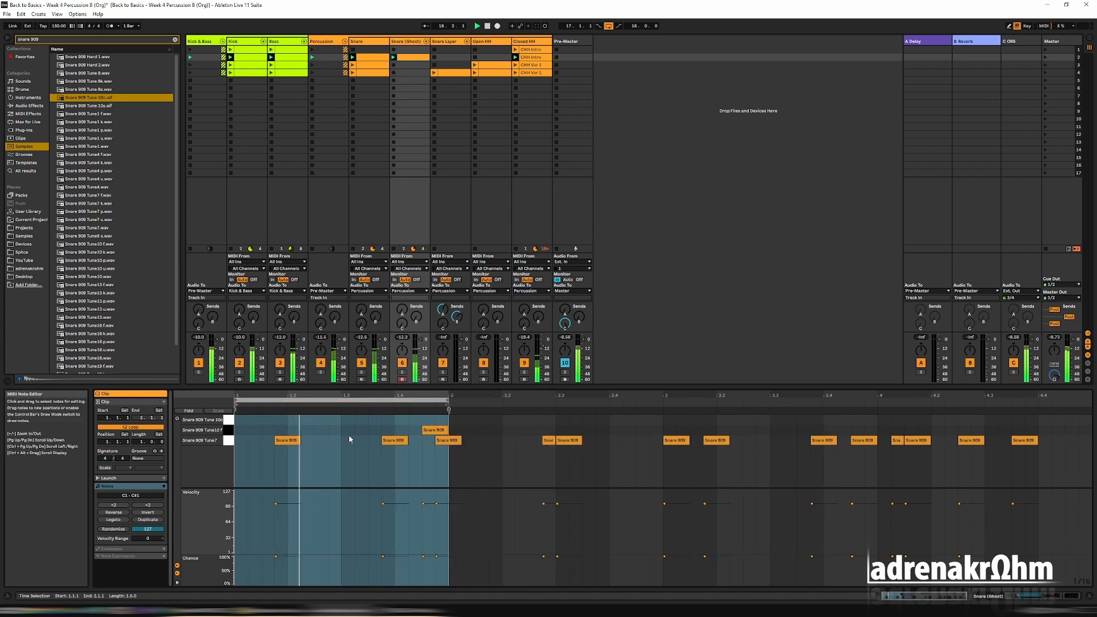
left_click(292, 440)
key("Up")
key("Up")
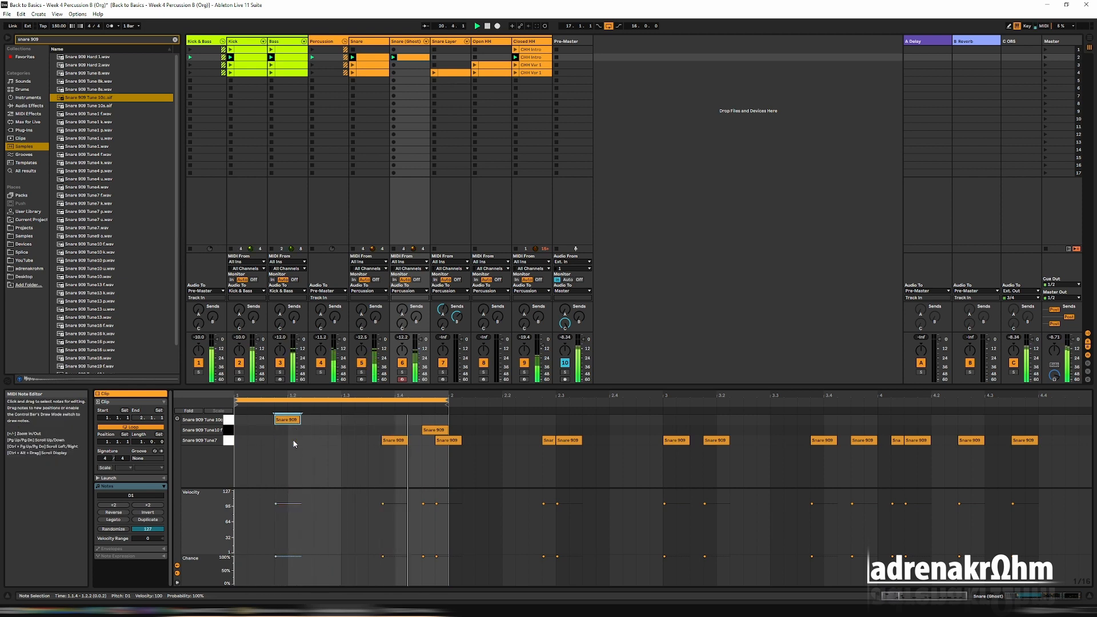
Step: Shift the one-bar loop to bar 2 and transpose the notes at 2.2.4 and 2.3.1 up to C#1
left_click_drag(361, 399, 575, 400)
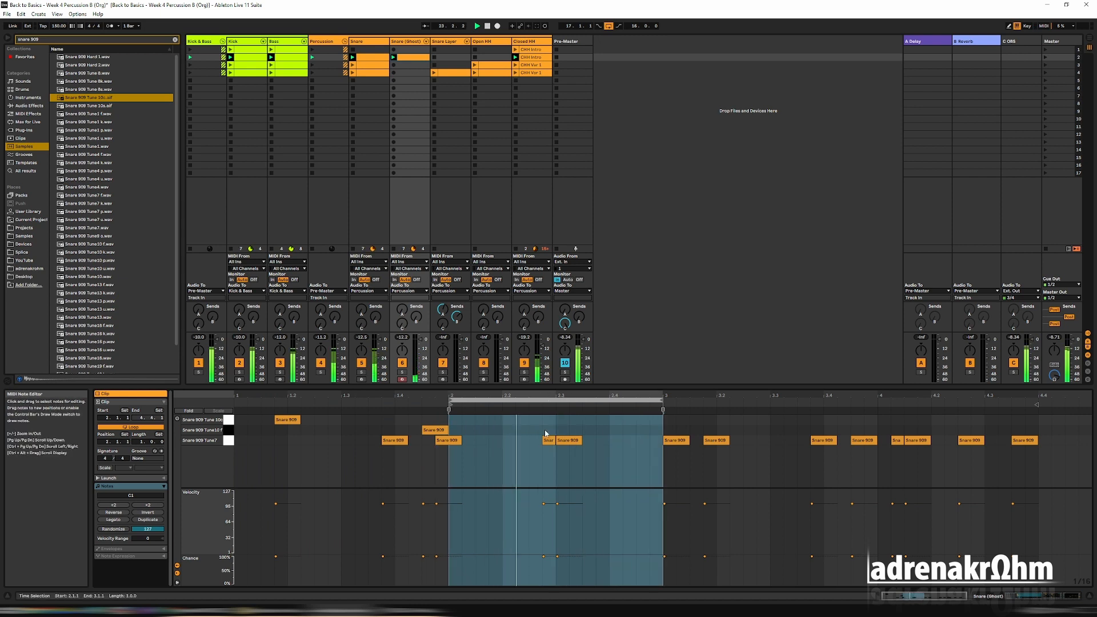
left_click_drag(530, 433, 577, 454)
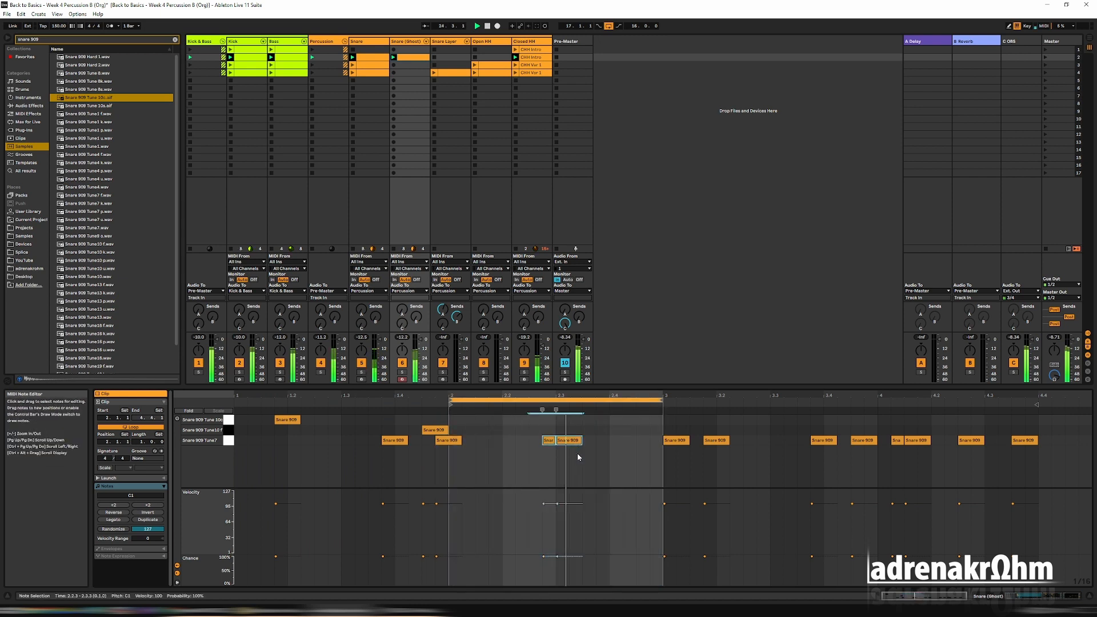
key("Up")
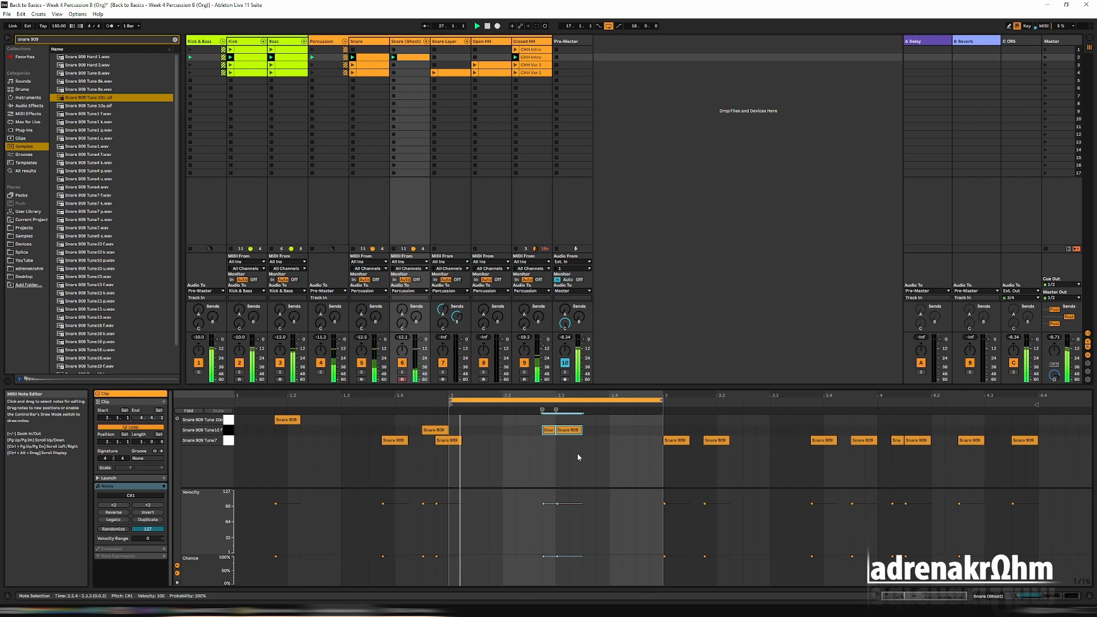
Step: Try the 2.3.1 note on C1 and return it to C#1
left_click(574, 448)
left_click(572, 434)
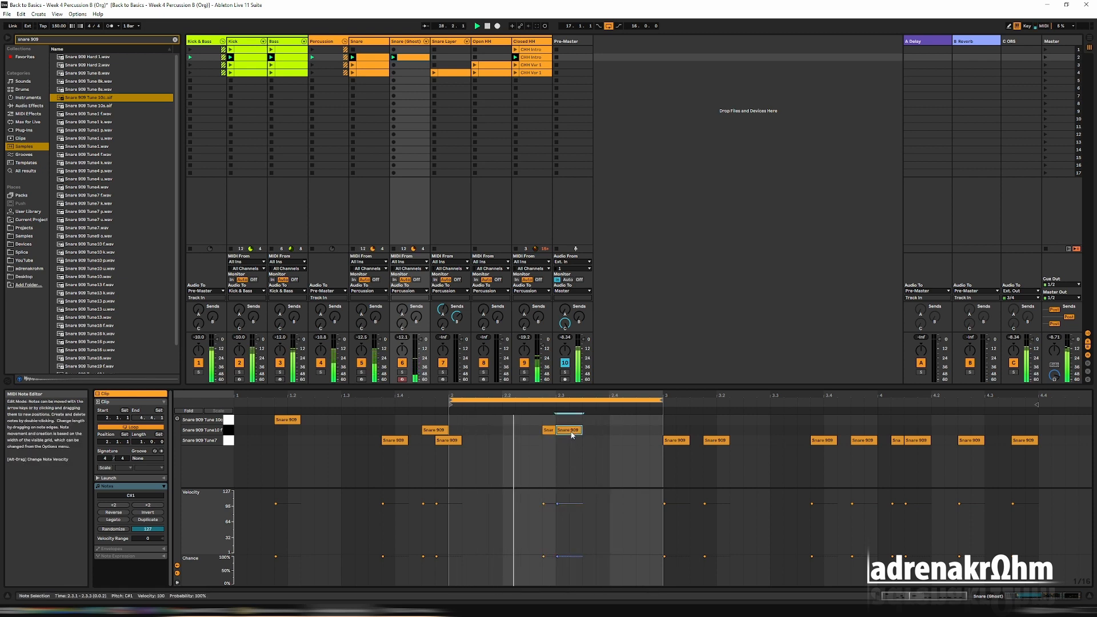
key("Down")
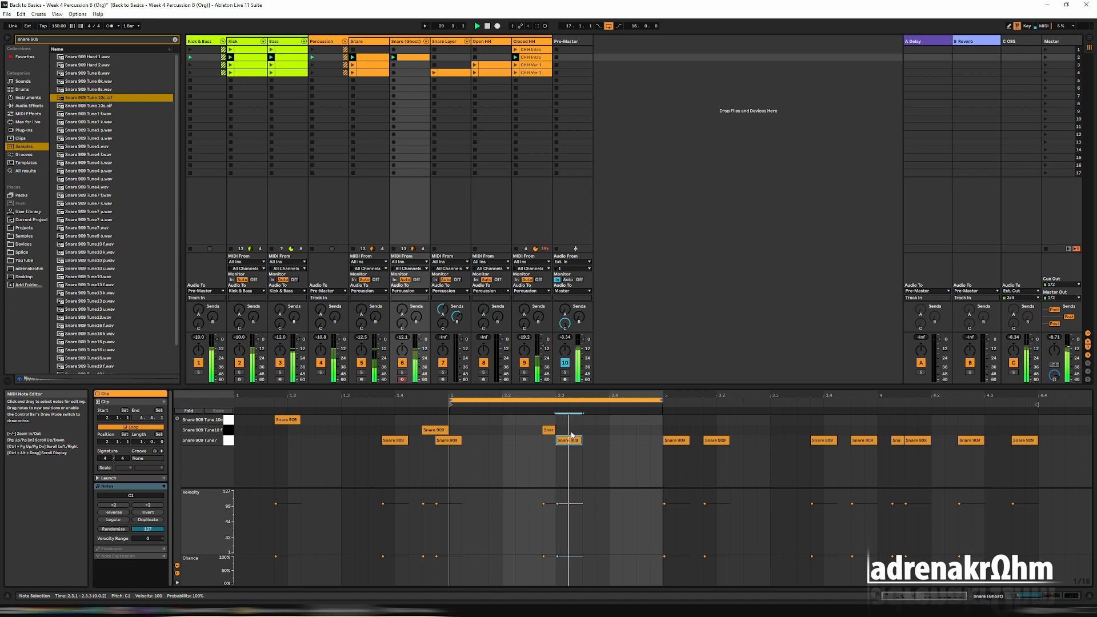
key("Up")
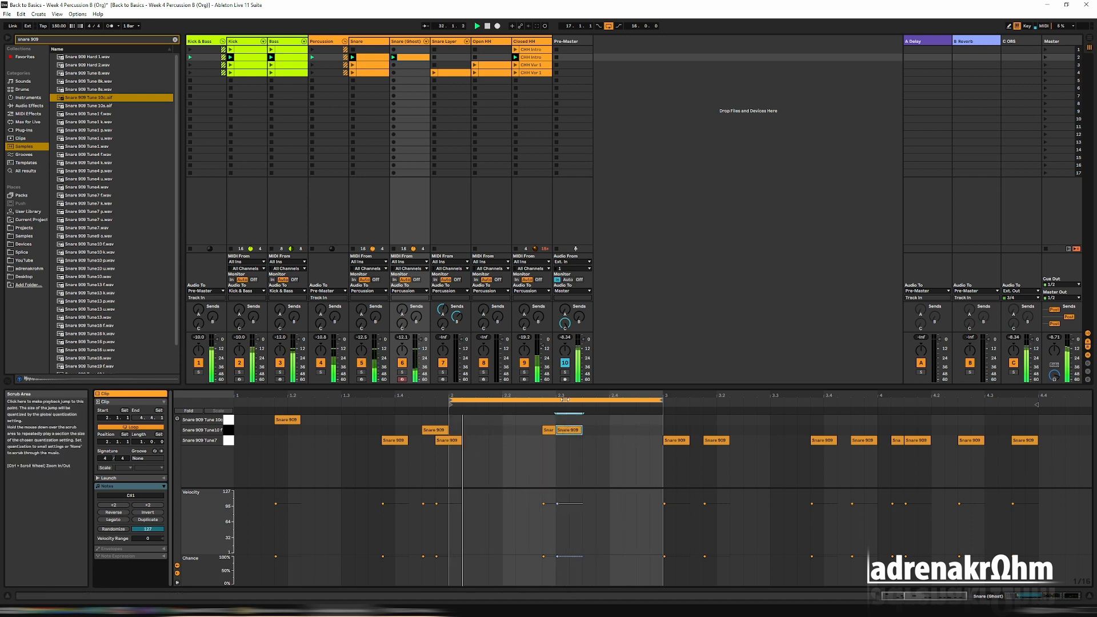
Step: Shift the one-bar loop to bar 3 and transpose the 3.1.1 note up to D1
left_click_drag(563, 399, 776, 397)
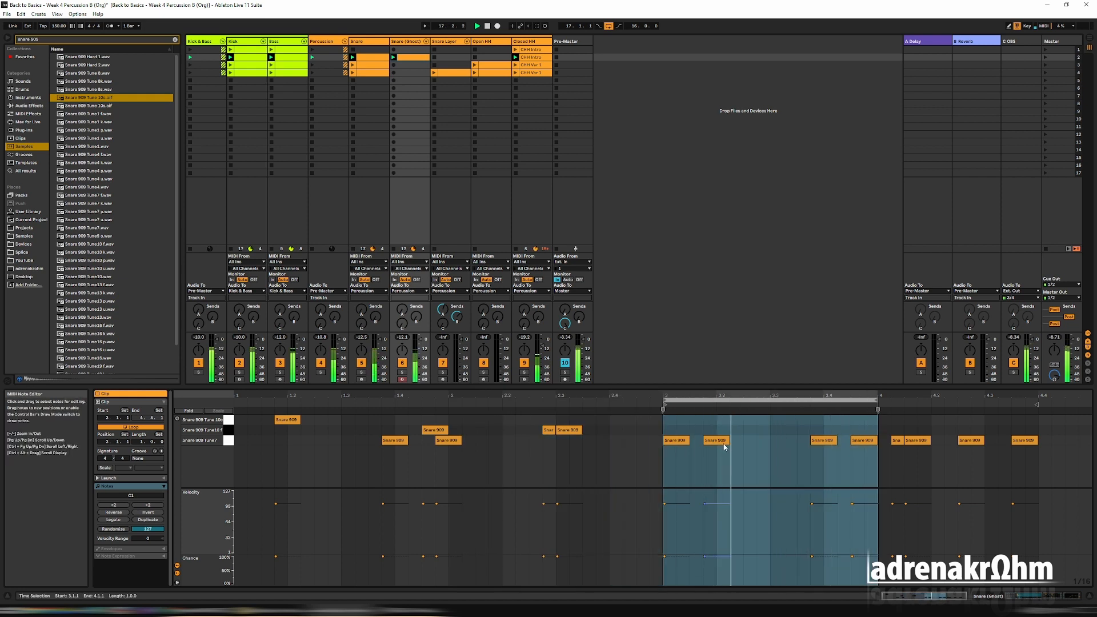
left_click(693, 444)
left_click(679, 442)
key("Up")
key("Up")
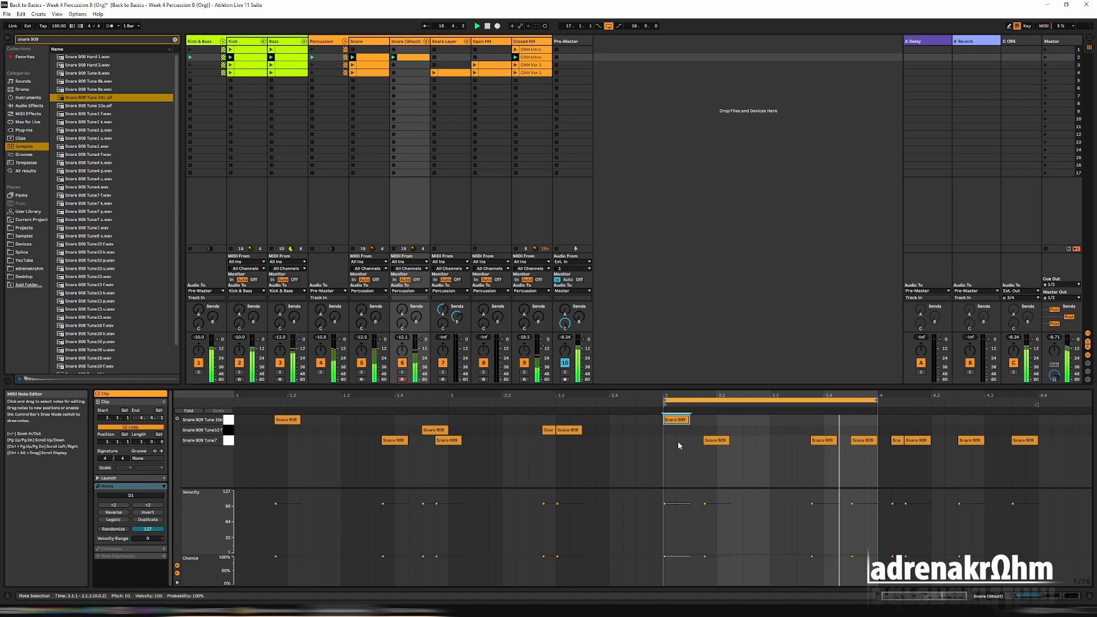
Step: Move the 3.3.4 snare note earlier to 3.2.4 and transpose it up to D1
left_click(816, 441)
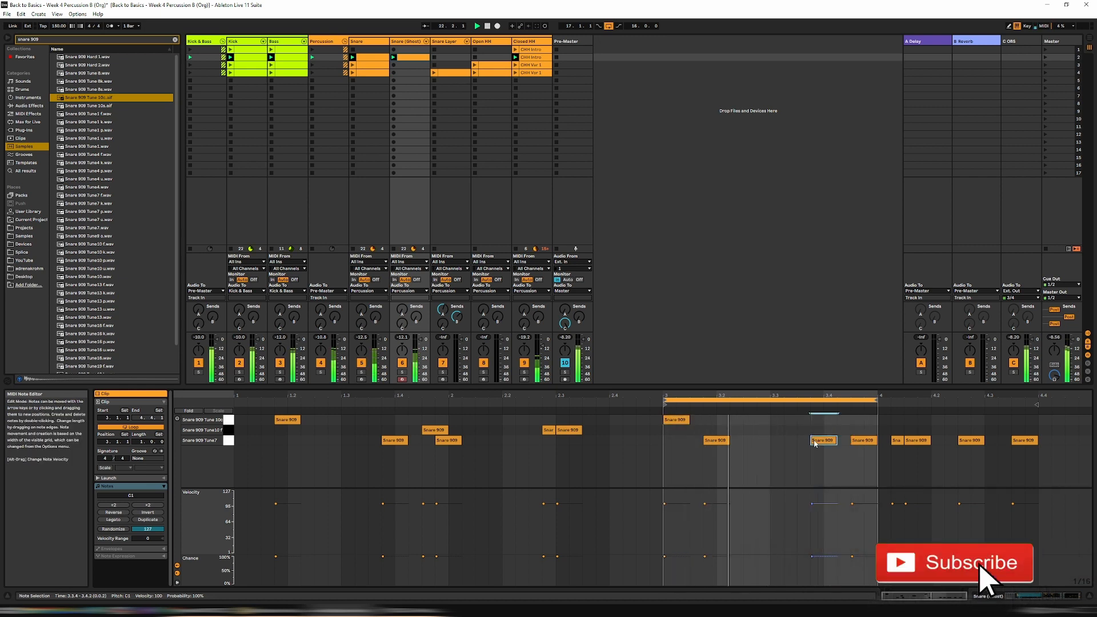
key("Left")
key("Left")
key("Left")
key("Up")
key("Up")
key("Left")
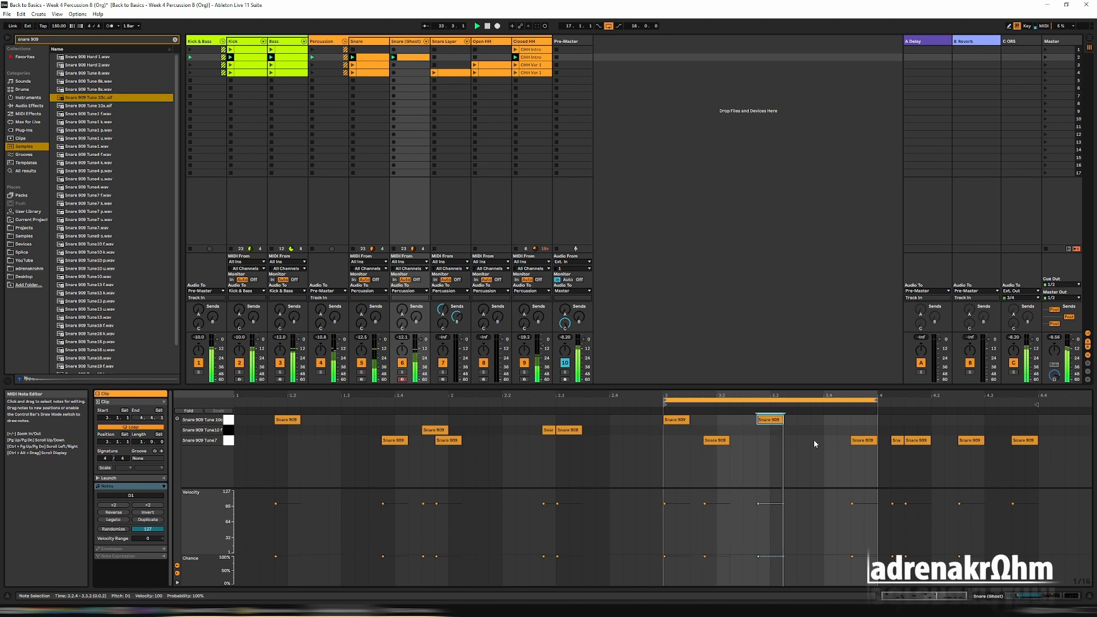
Step: Duplicate the 3.2.4 note and place the copy at 3.3.4 on C#1
key("ctrl+d")
key("Down")
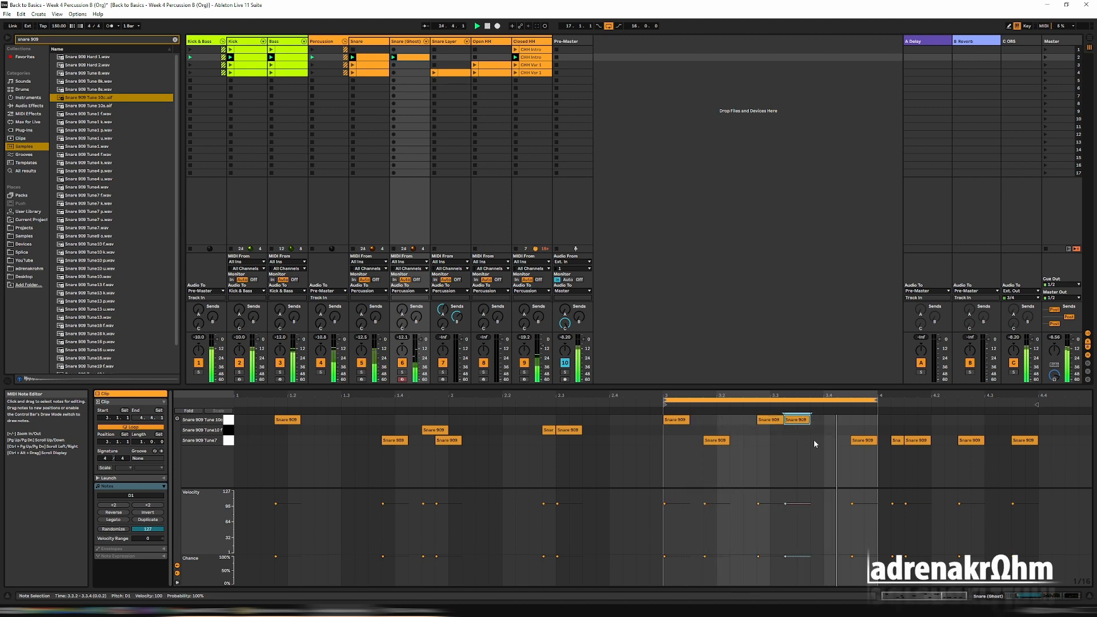
key("Right")
key("Right")
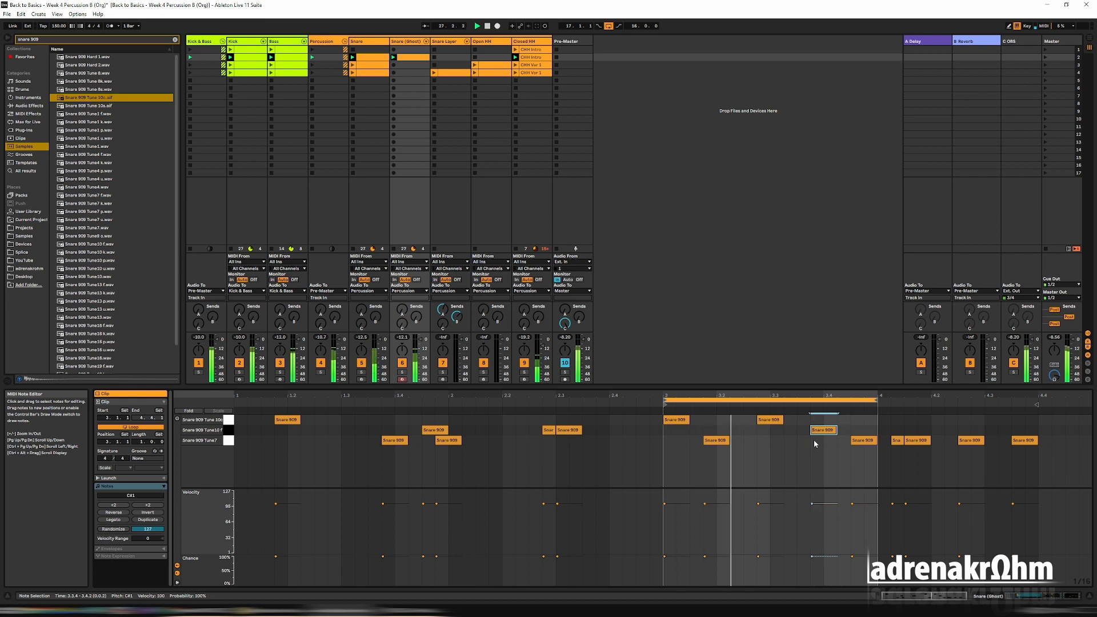
Step: Try the 3.4.3 note one sixteenth earlier at 3.4.2 and return it to 3.4.3
left_click(861, 442)
key("Left")
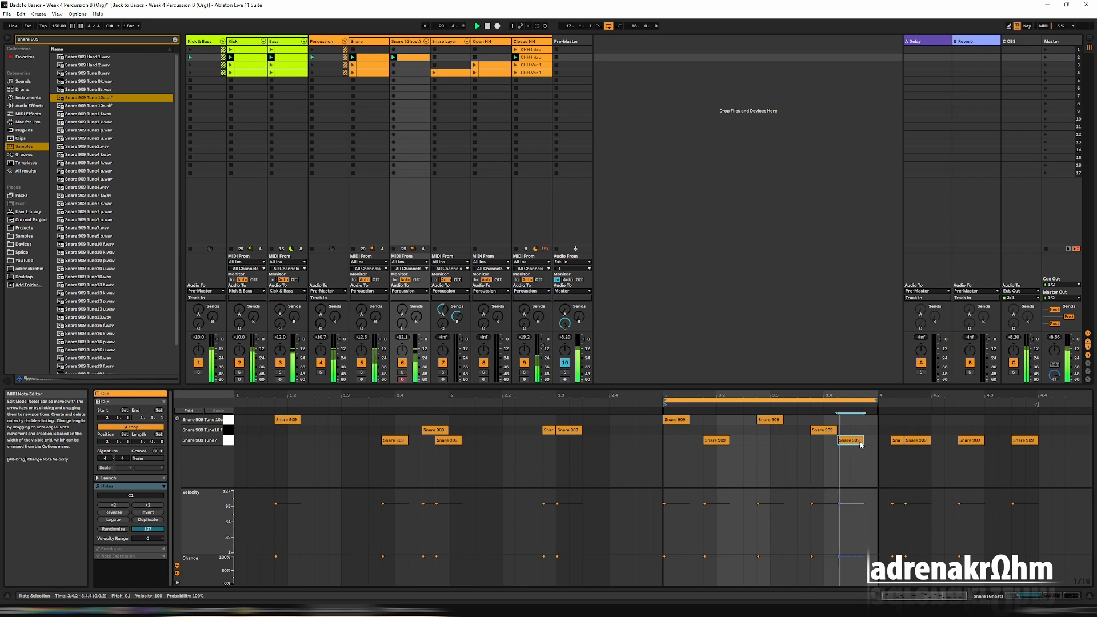
key("Right")
key("Left")
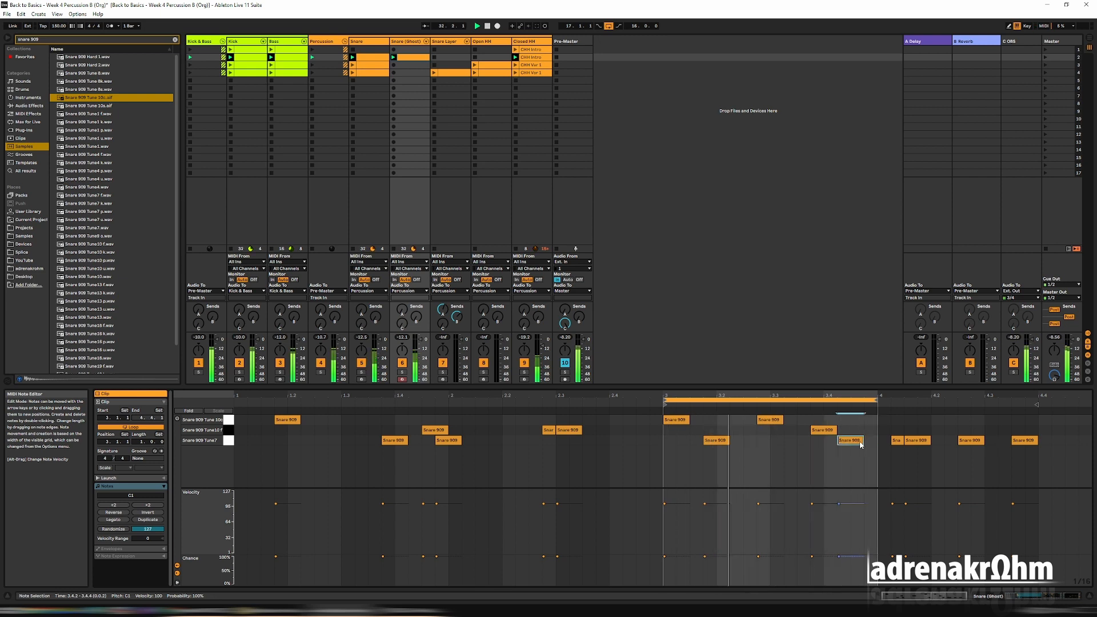
key("Right")
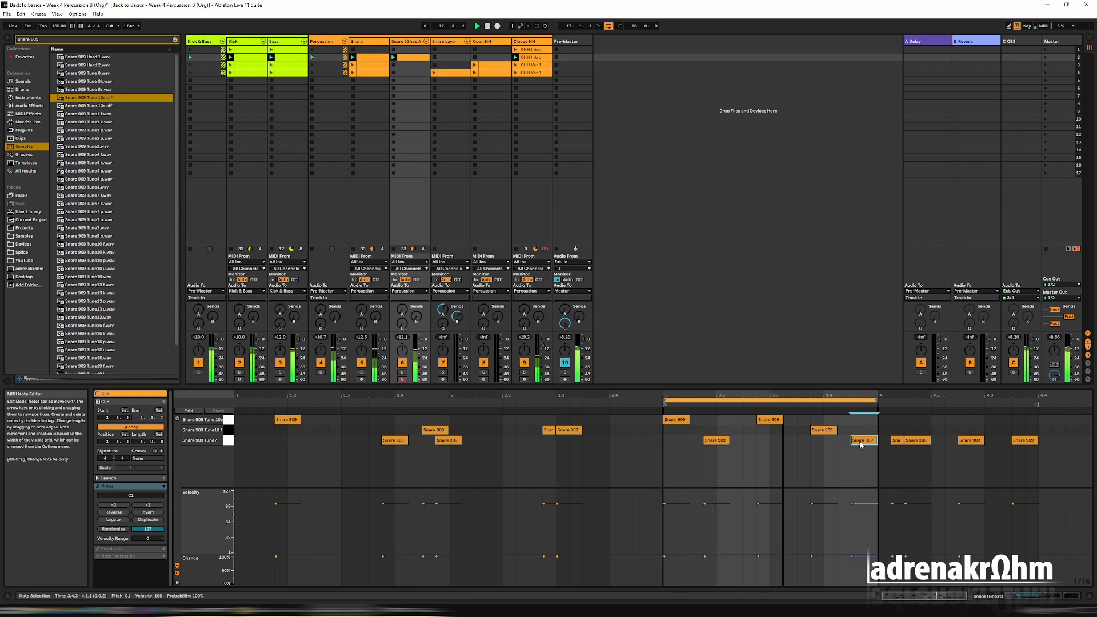
Step: Loop bar 4, transpose the 4.1.3 note to D1 and lengthen the 4.1.2 note to two sixteenths
left_click_drag(793, 400, 1009, 400)
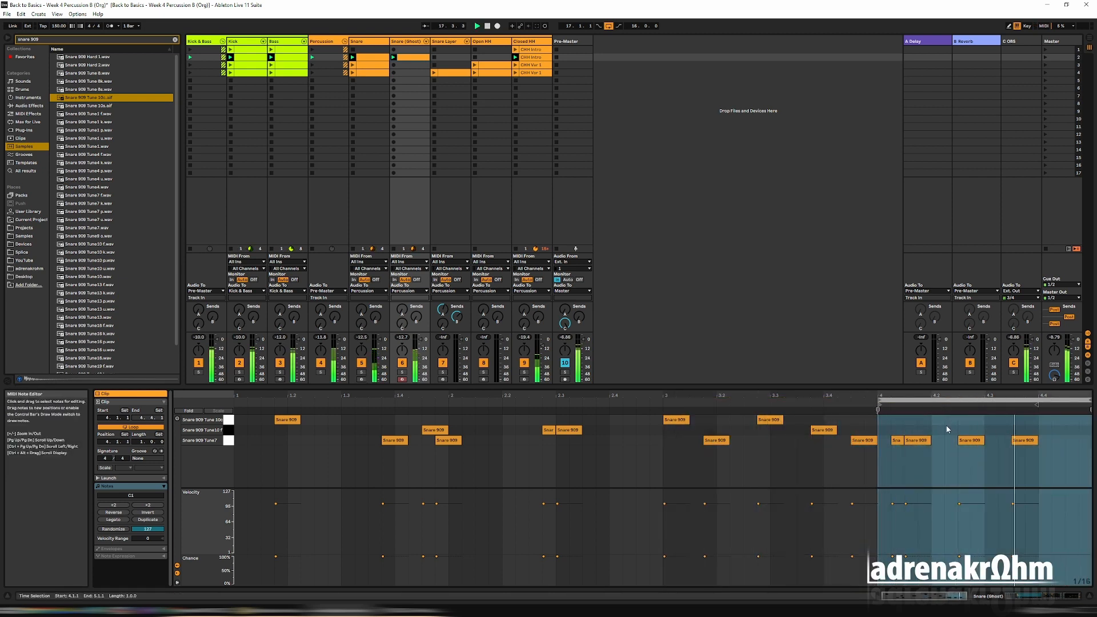
left_click(925, 441)
left_click_drag(924, 440, 925, 420)
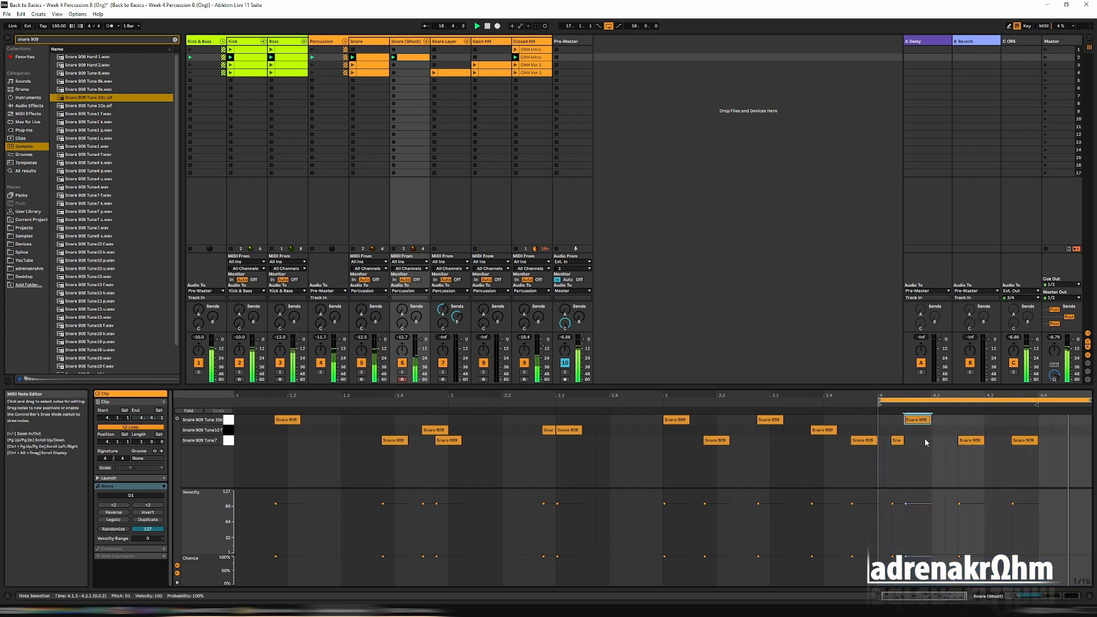
left_click(898, 440)
key("shift+Right")
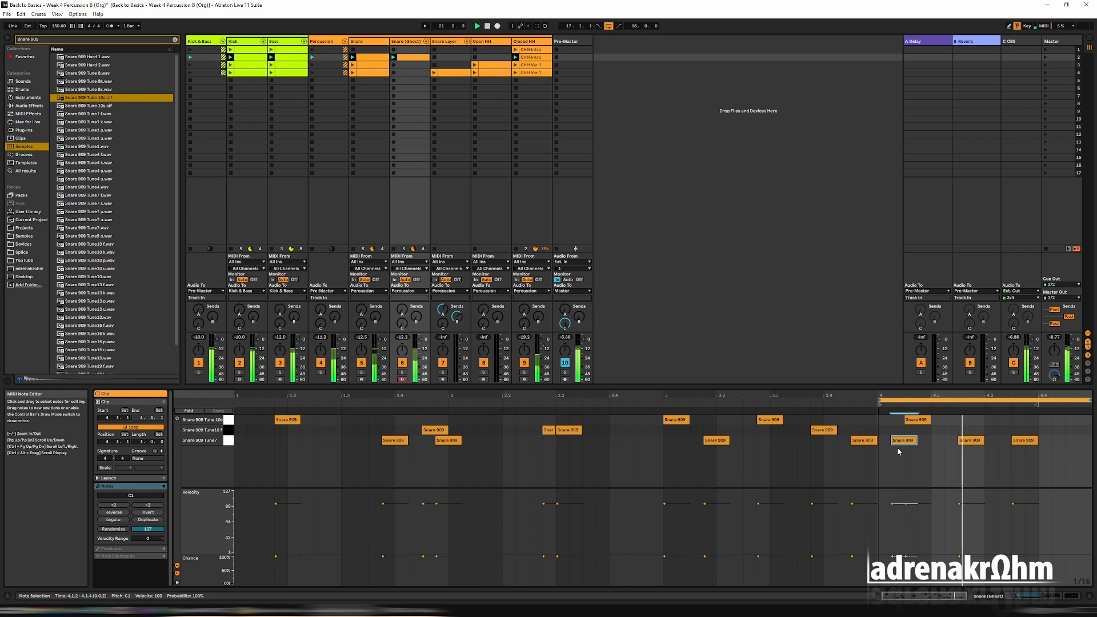
Step: Transpose the 4.2.3 note up to D1 and the 4.3.3 note up to C#1
left_click(971, 441)
key("Up")
key("Up")
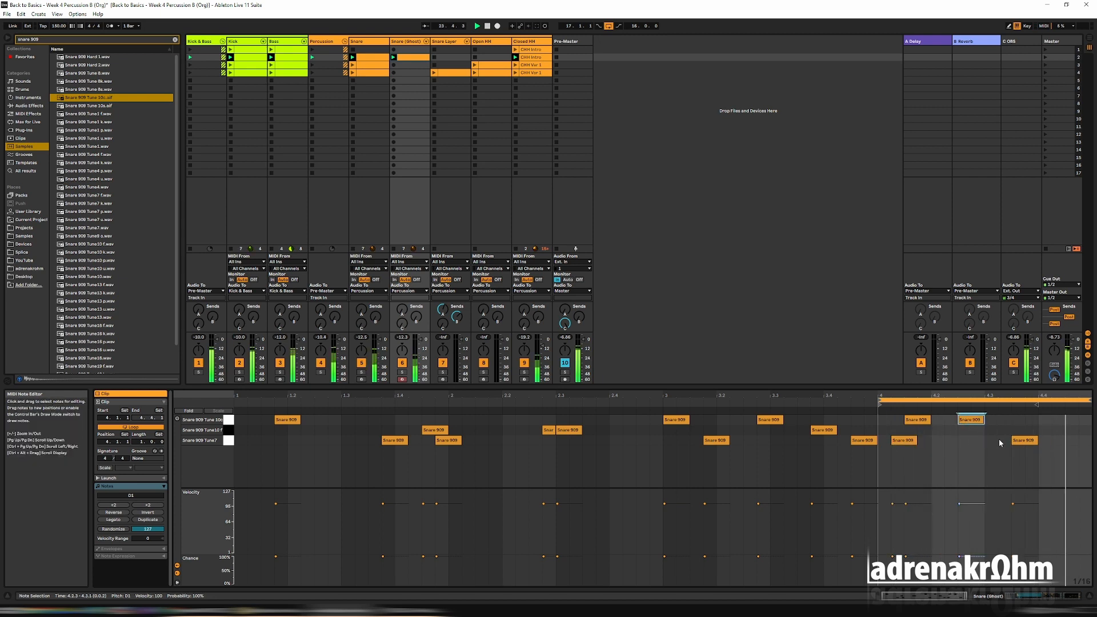
left_click(1020, 442)
key("Up")
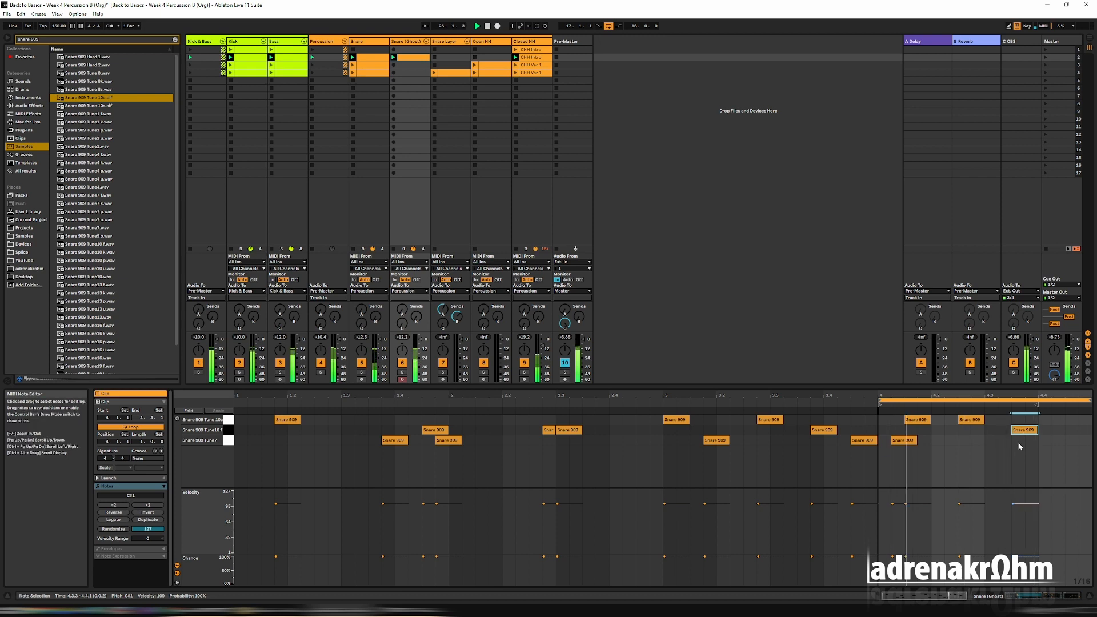
Step: Extend the clip loop back to all four bars and play the full ghost snare pattern
left_click_drag(880, 401, 306, 444)
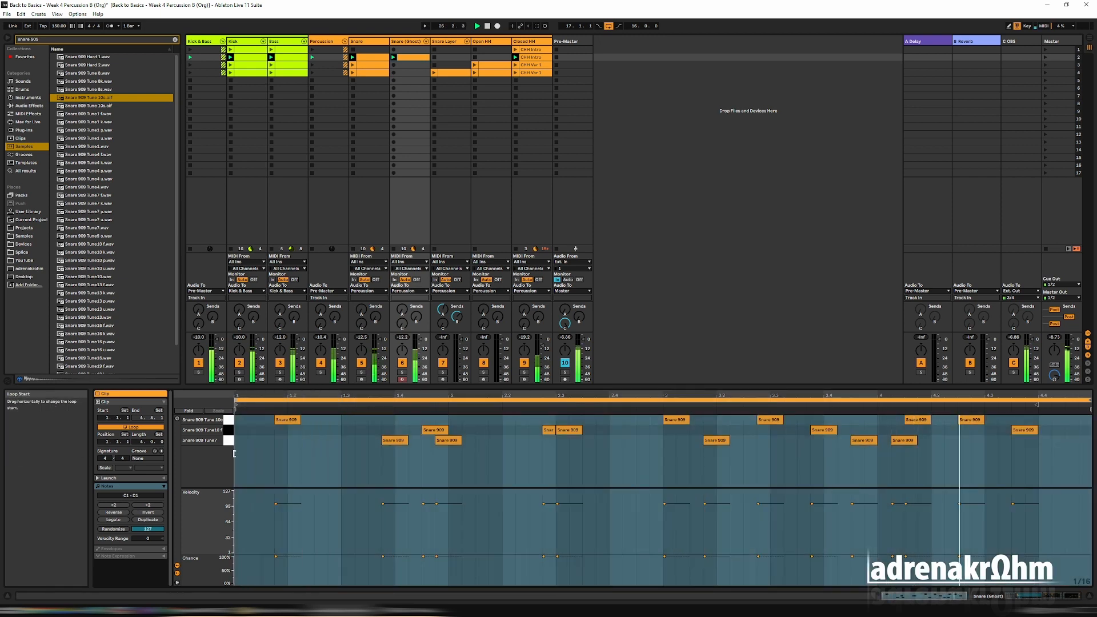
key("space")
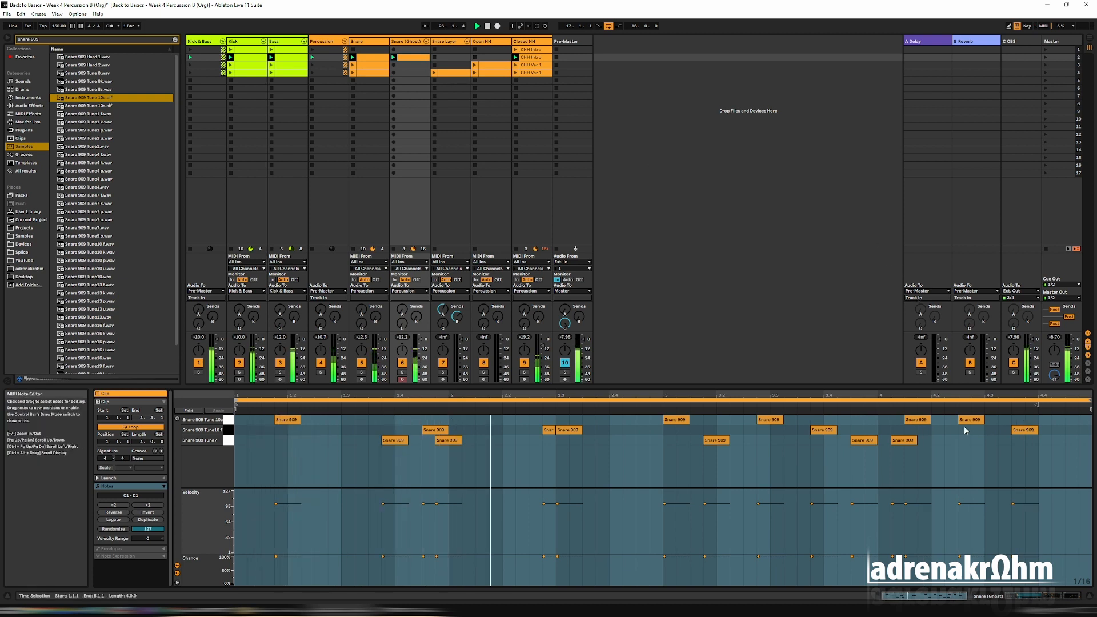
Step: Move the C#1 note at 4.3.3 to 4.3.2, audition bar 4 in a loop and restore the four-bar loop
mouse_move(1023, 431)
left_mouse_down()
mouse_move(1040, 439)
mouse_move(1041, 428)
left_mouse_up()
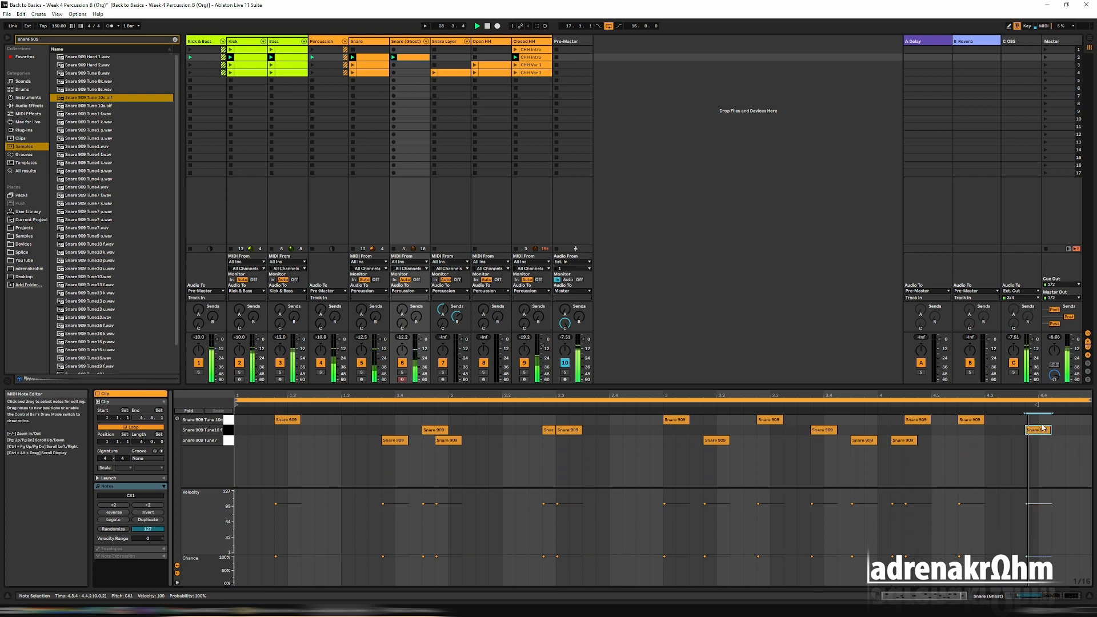
key("Left")
key("Left")
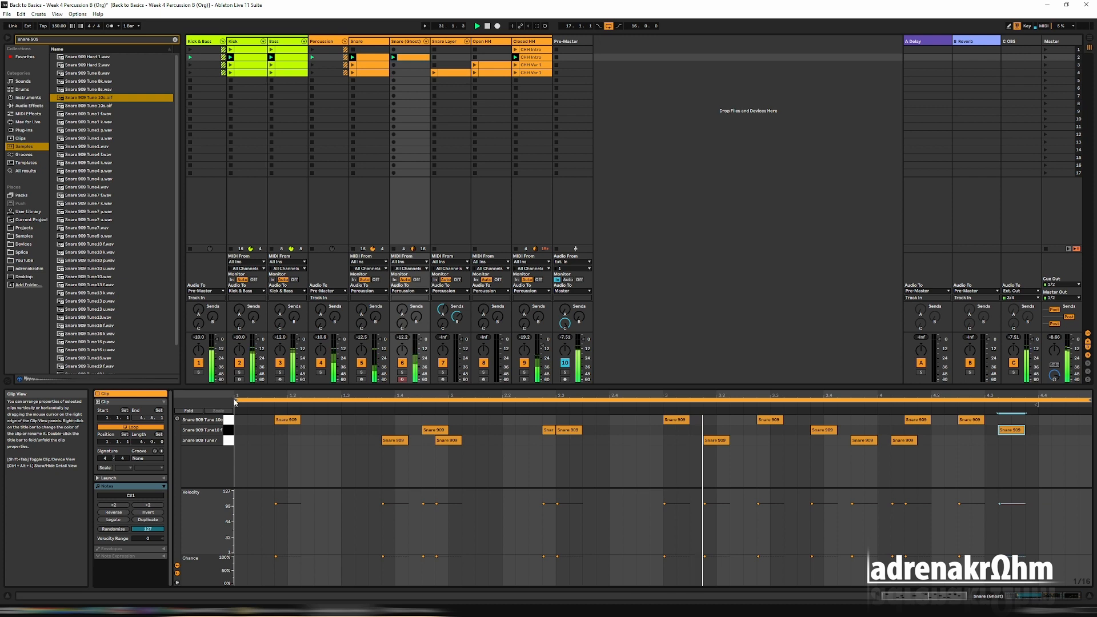
left_click_drag(232, 398, 880, 402)
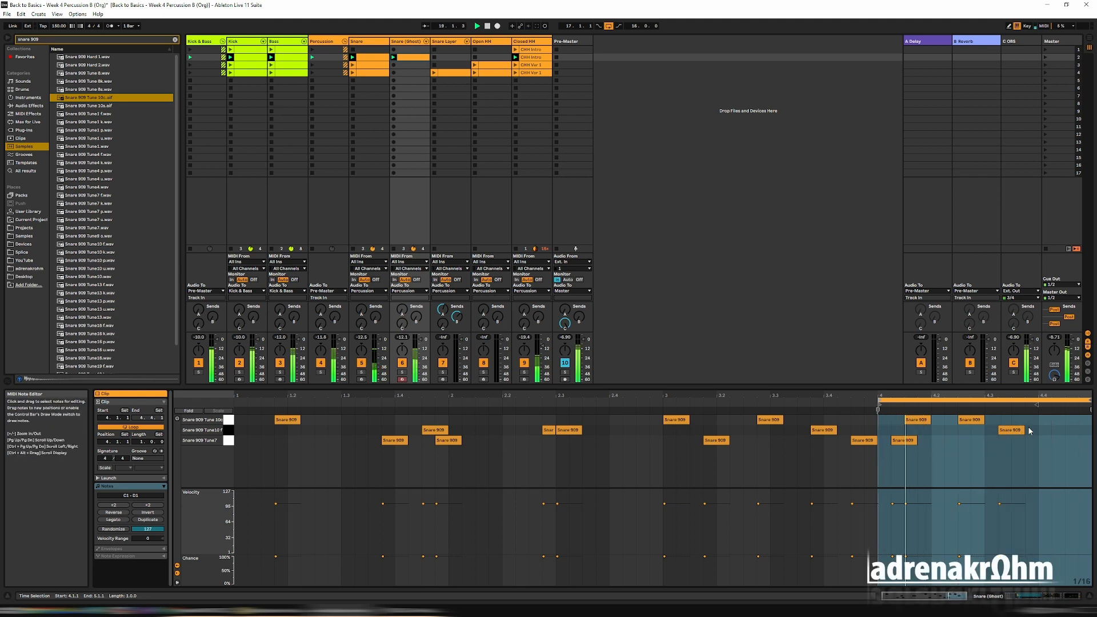
left_click_drag(879, 402, 236, 402)
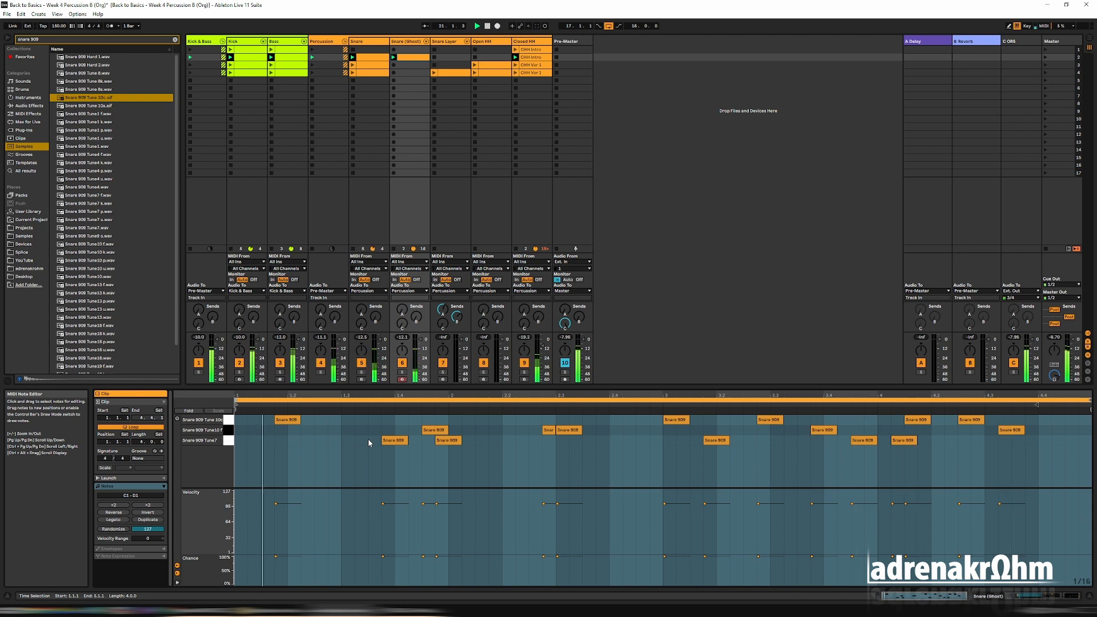
Step: Try the D1 note at 3.1.1 one sixteenth earlier and settle it at 3.1.2
left_click_drag(678, 421, 664, 425)
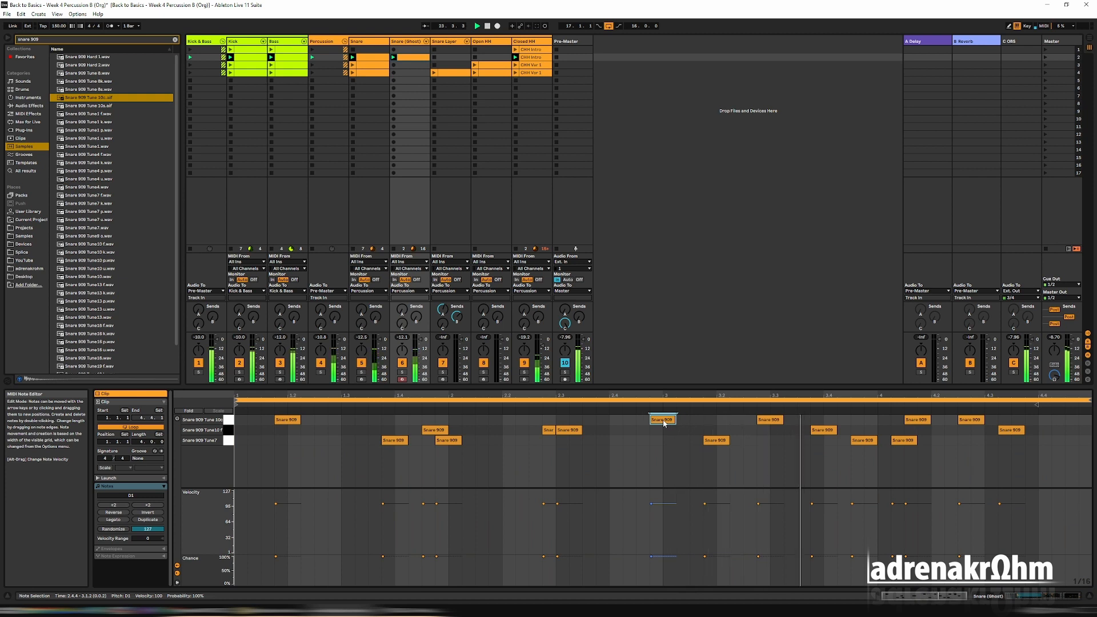
mouse_move(664, 424)
left_mouse_down()
mouse_move(701, 426)
mouse_move(681, 423)
left_mouse_up()
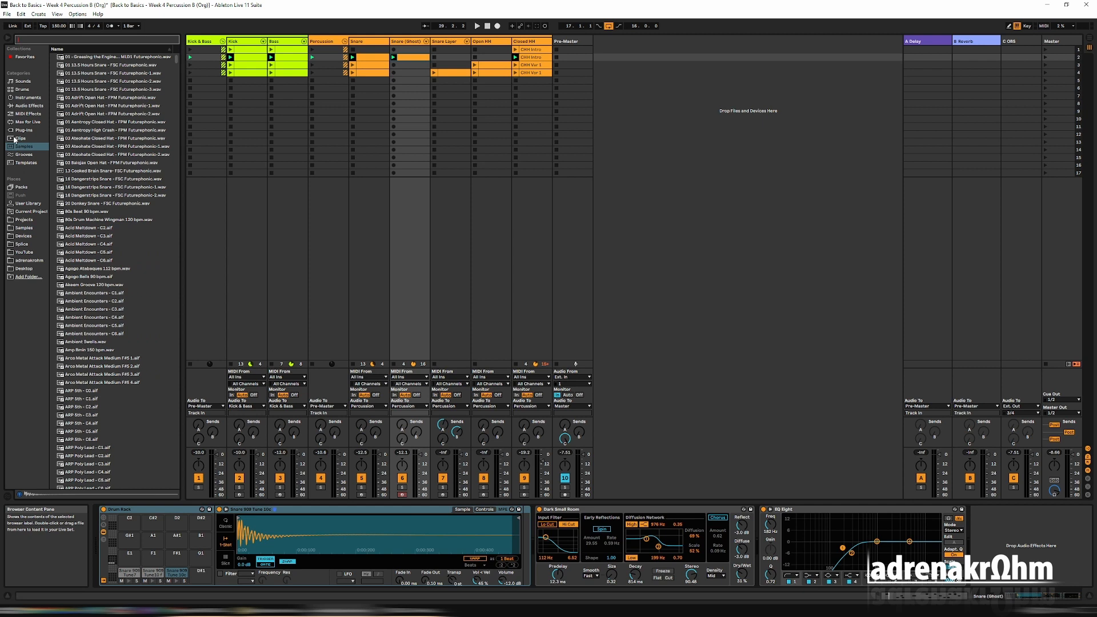
Step: Insert a Delay audio effect before the Dark Small Room reverb on the Snare (Ghost) track
left_click(28, 106)
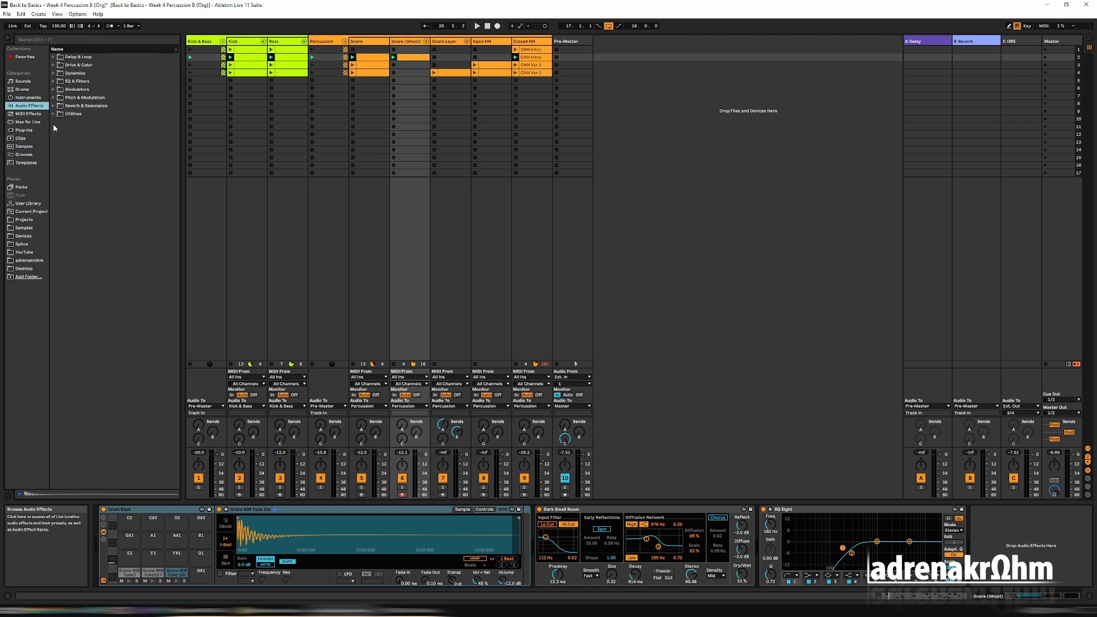
left_click(55, 58)
left_click(76, 73)
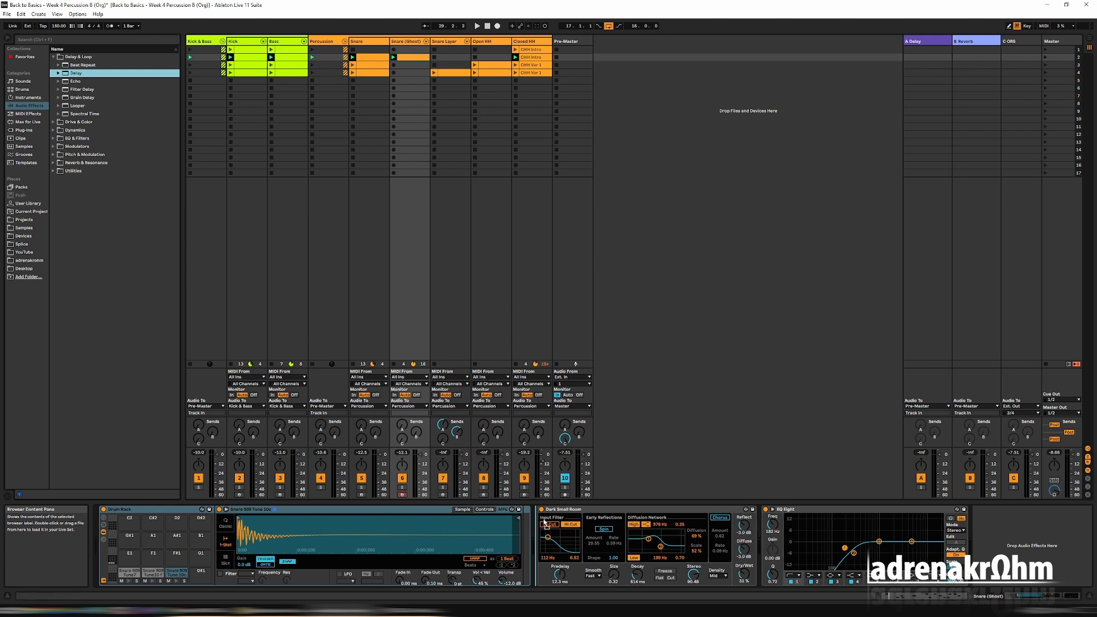
left_click_drag(539, 534, 539, 535)
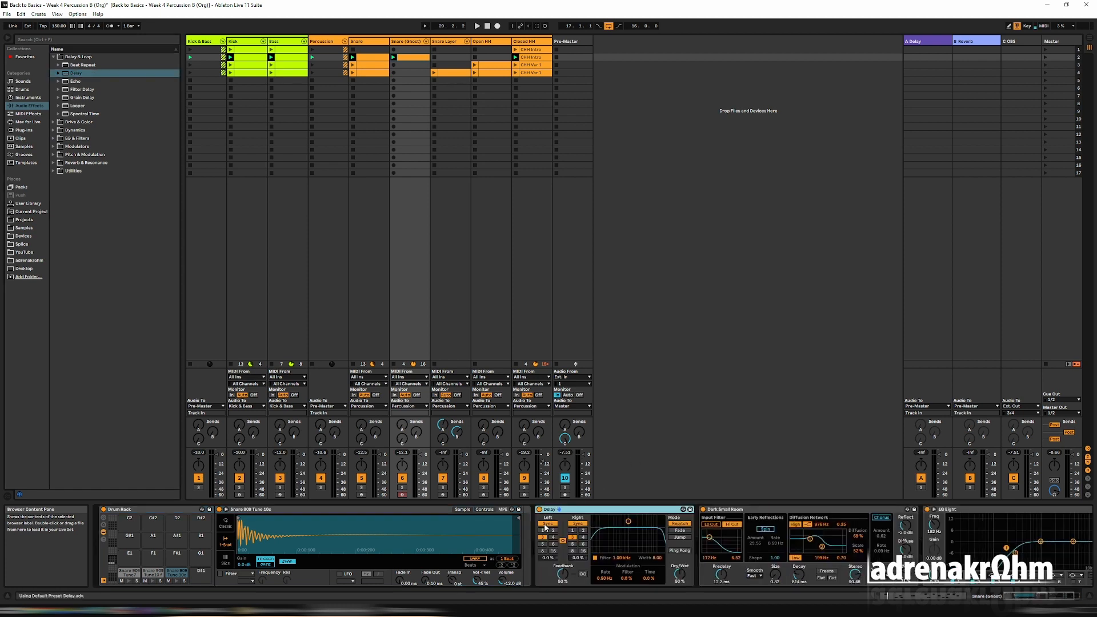
Step: Play the set, lower the Delay's Dry/Wet to 28 % with the ghost snare soloed, and end the solo
key("space")
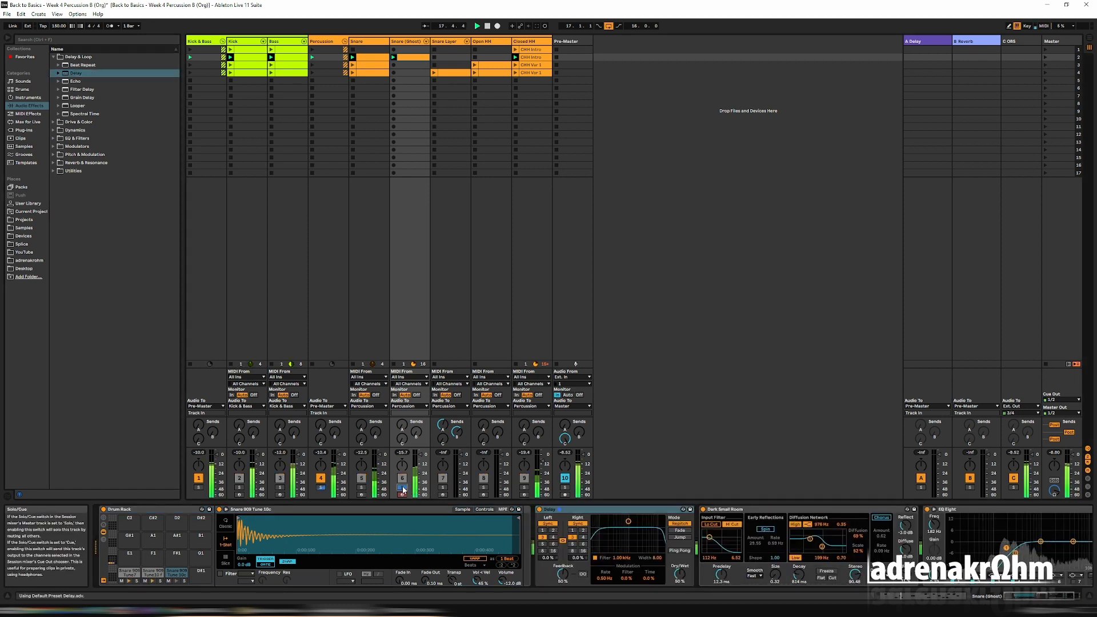
left_click_drag(680, 574, 680, 583)
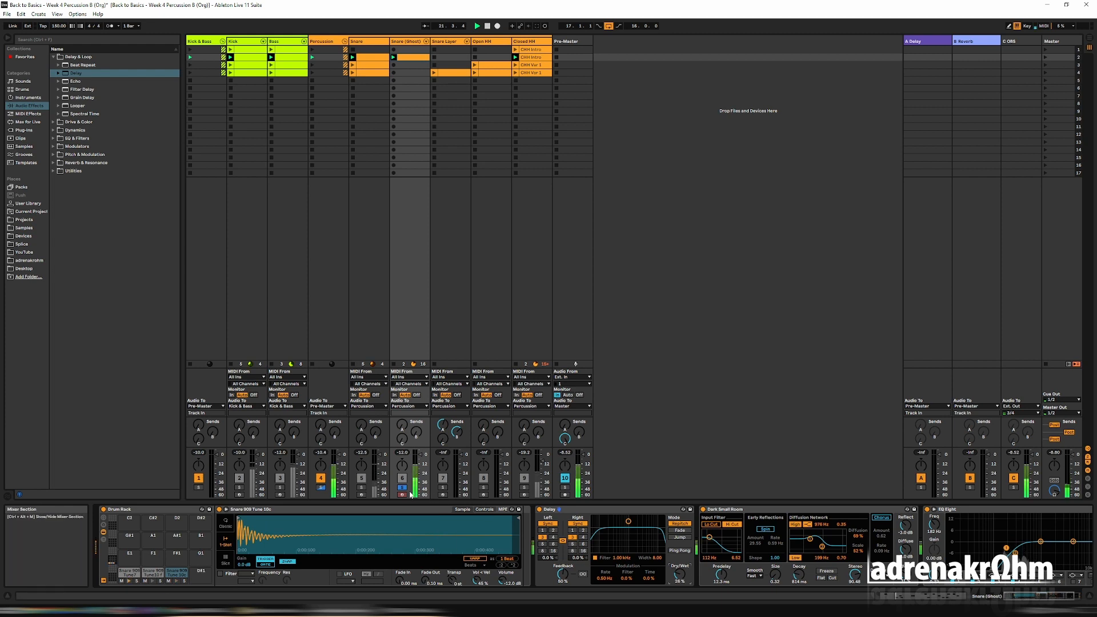
left_click(403, 488)
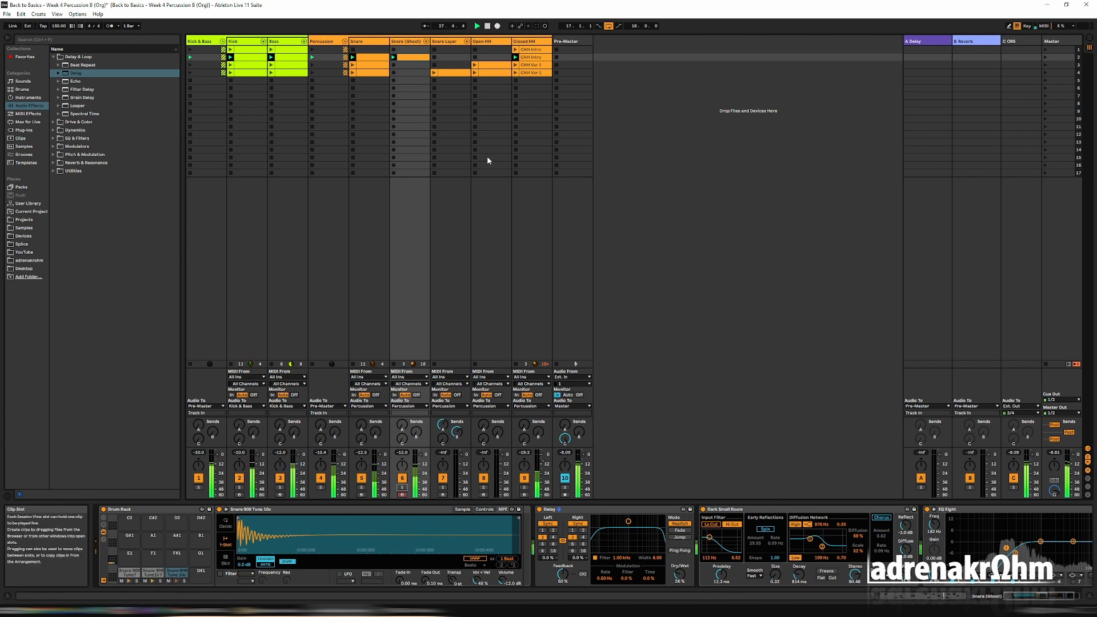
Step: Copy the Snare (Ghost) clip from scene 2 into scene 3, leaving the scene 4 slot empty
left_click(411, 55)
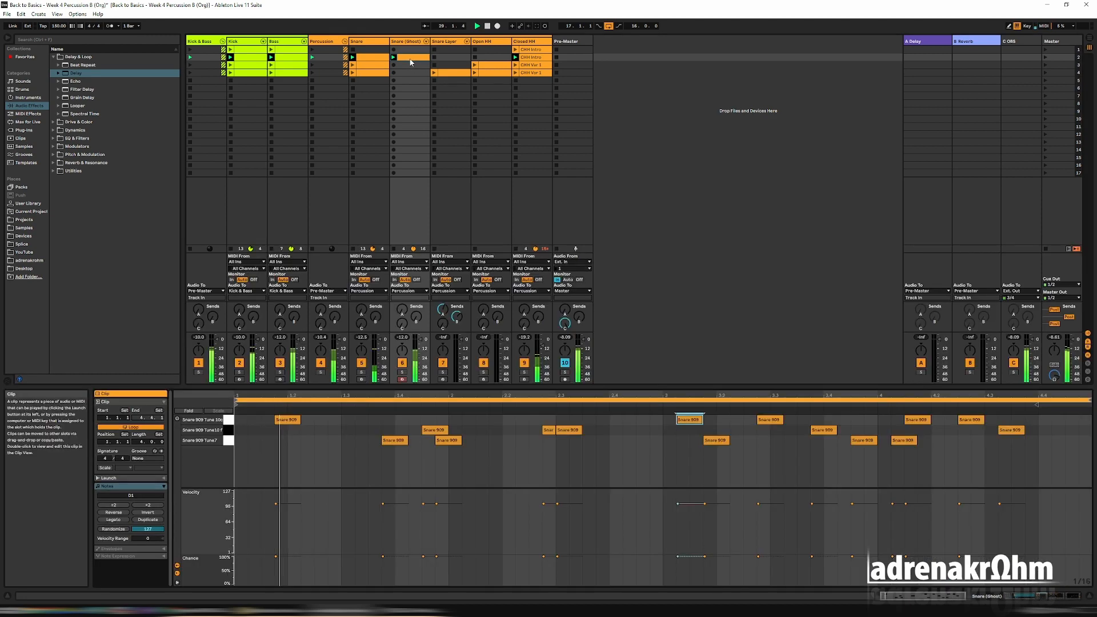
key("shift+Tab")
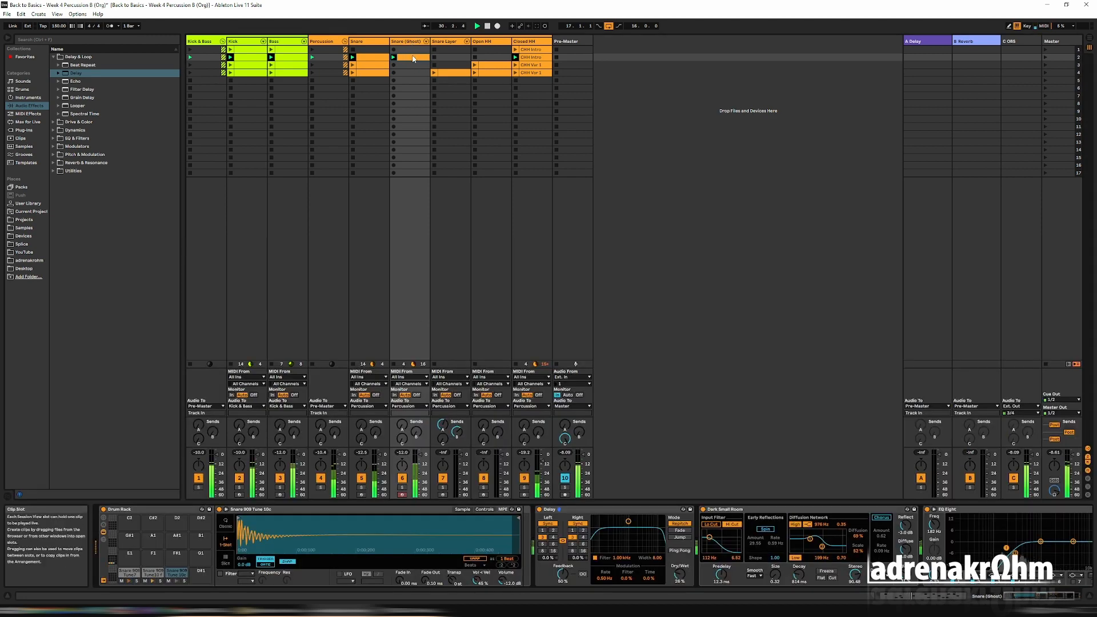
left_click(414, 65)
key("ctrl+v")
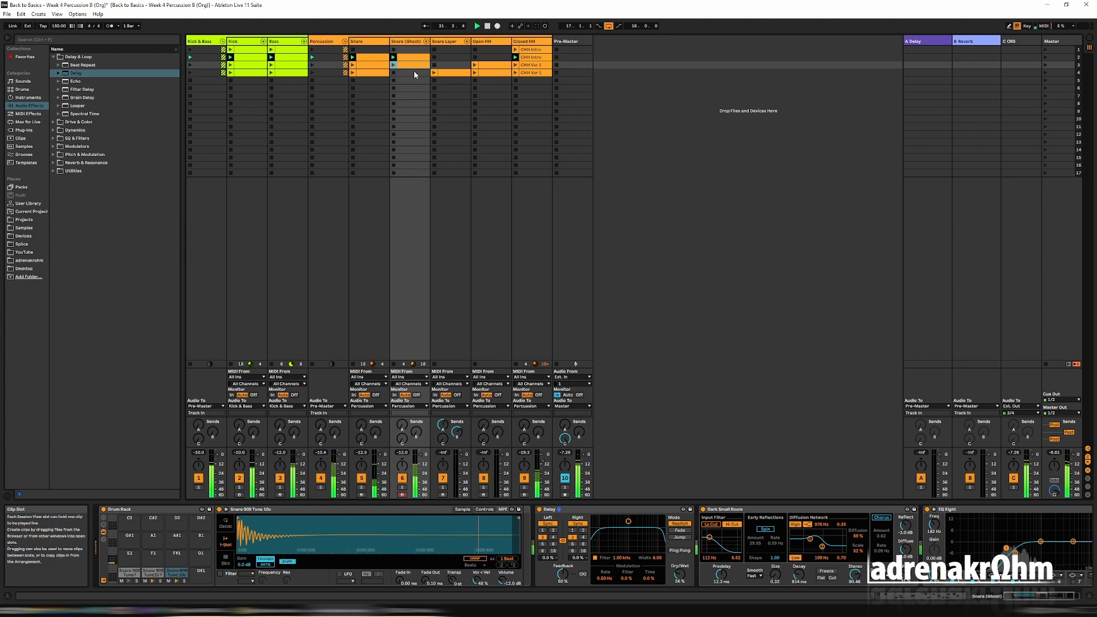
left_click(415, 72)
key("ctrl+v")
key("Delete")
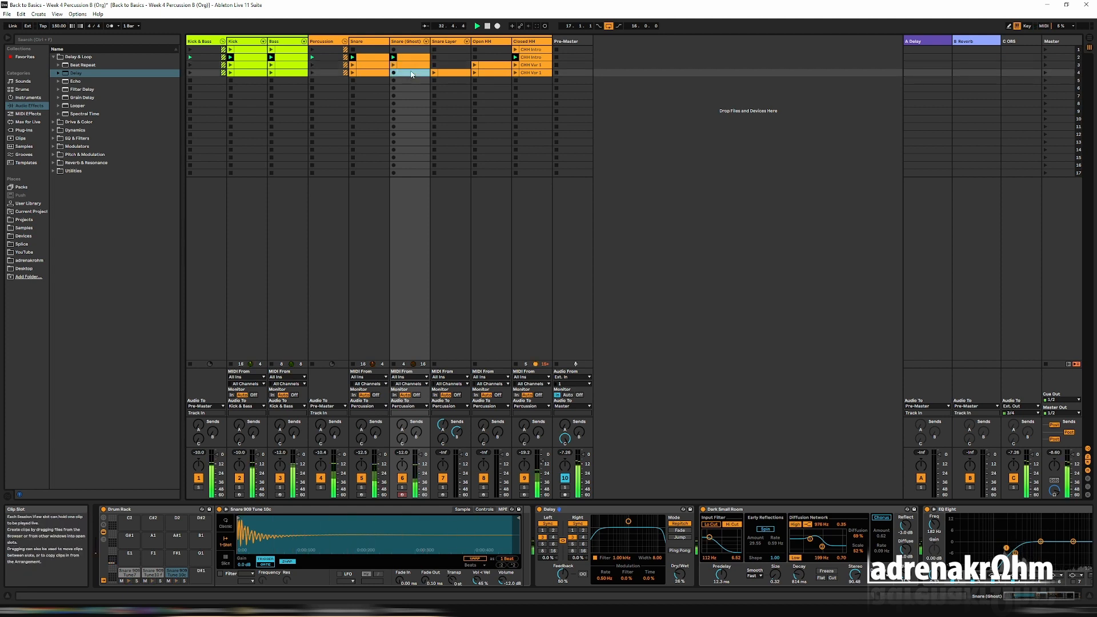
Step: Launch scene 3 and audition the Closed HH with the Snare (Ghost) and Open HH tracks muted
left_click(1046, 65)
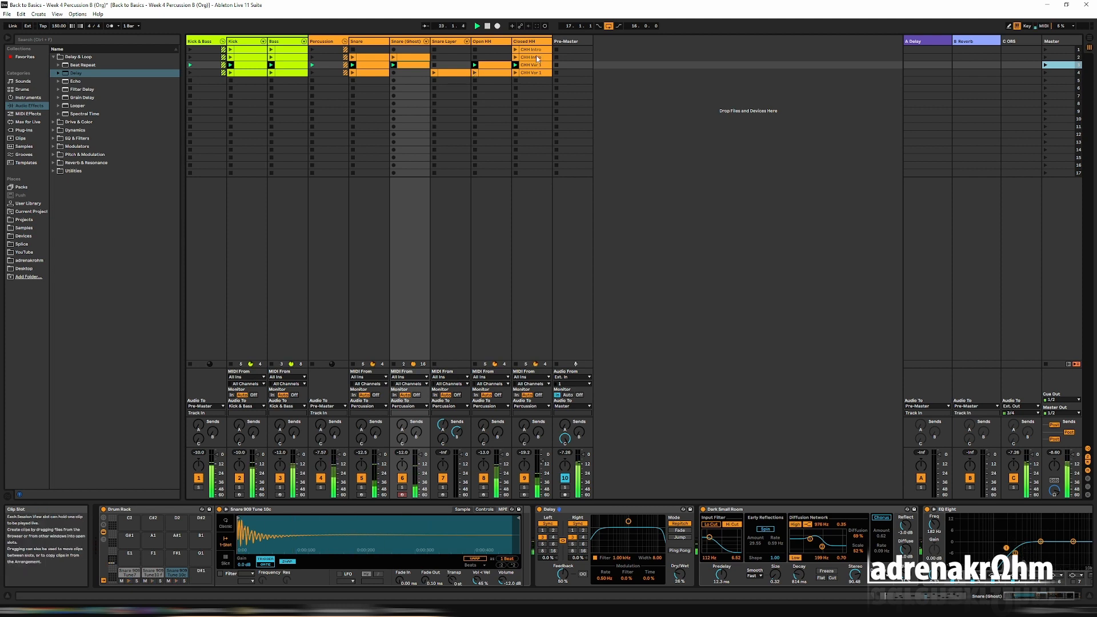
left_click(548, 330)
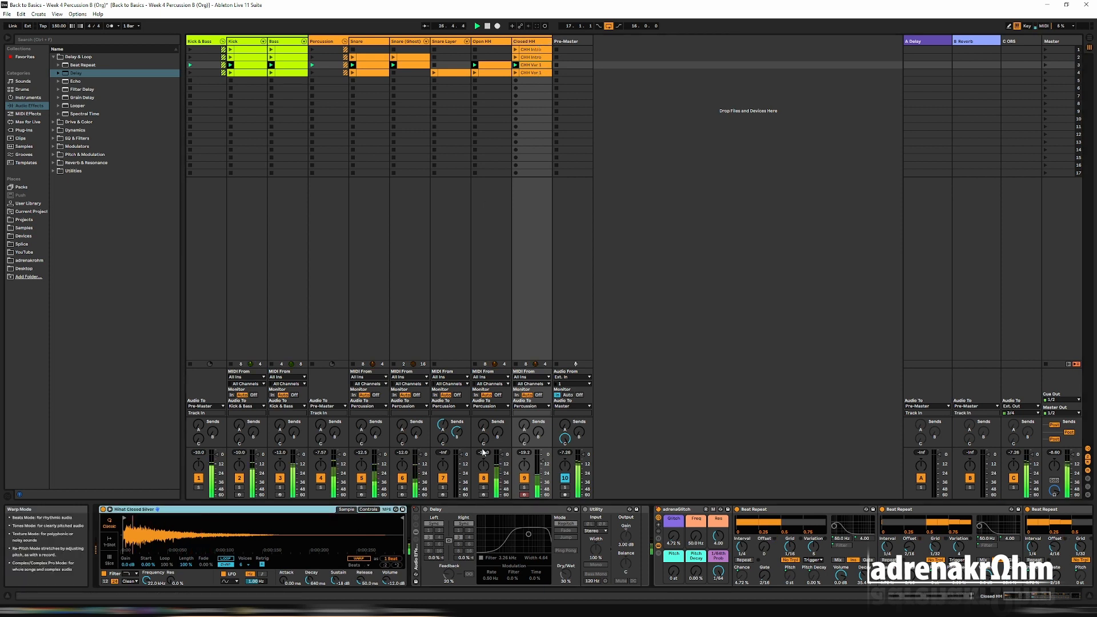
left_click(403, 478)
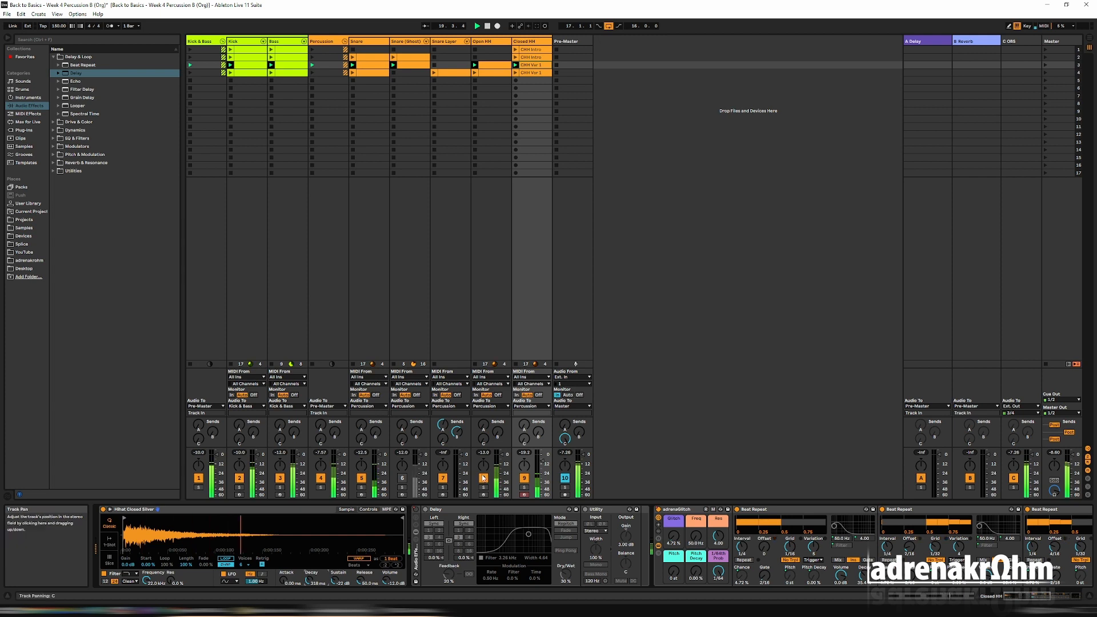
key("F8")
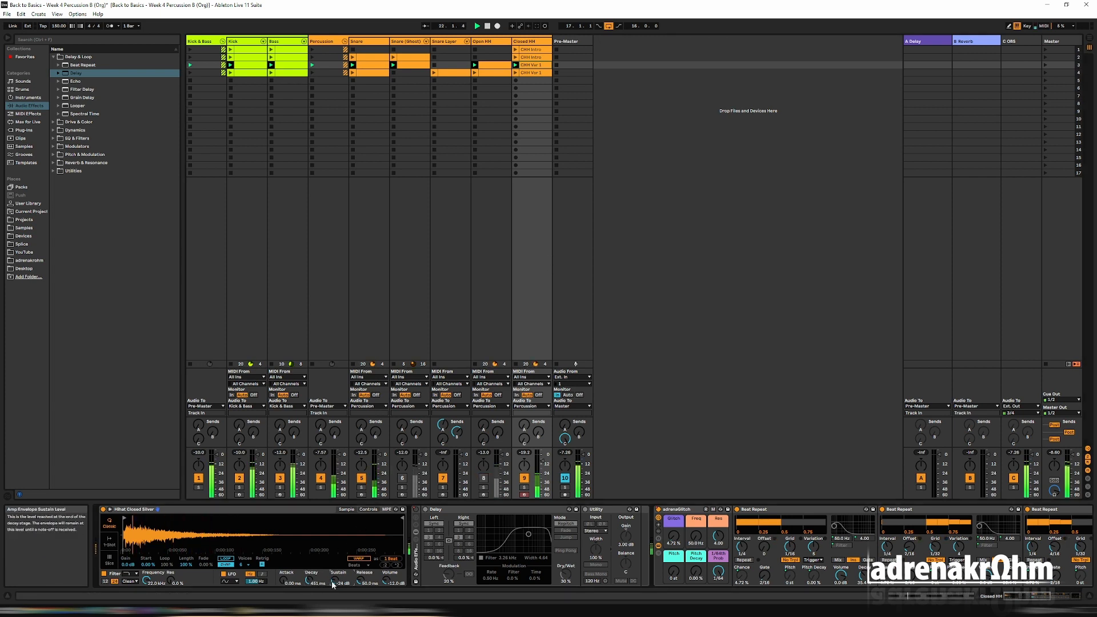
Step: Adjust the amp envelope Decay on the Closed HH and the Decay and Sustain on the Open HH
left_click_drag(308, 580, 308, 571)
left_click(486, 44)
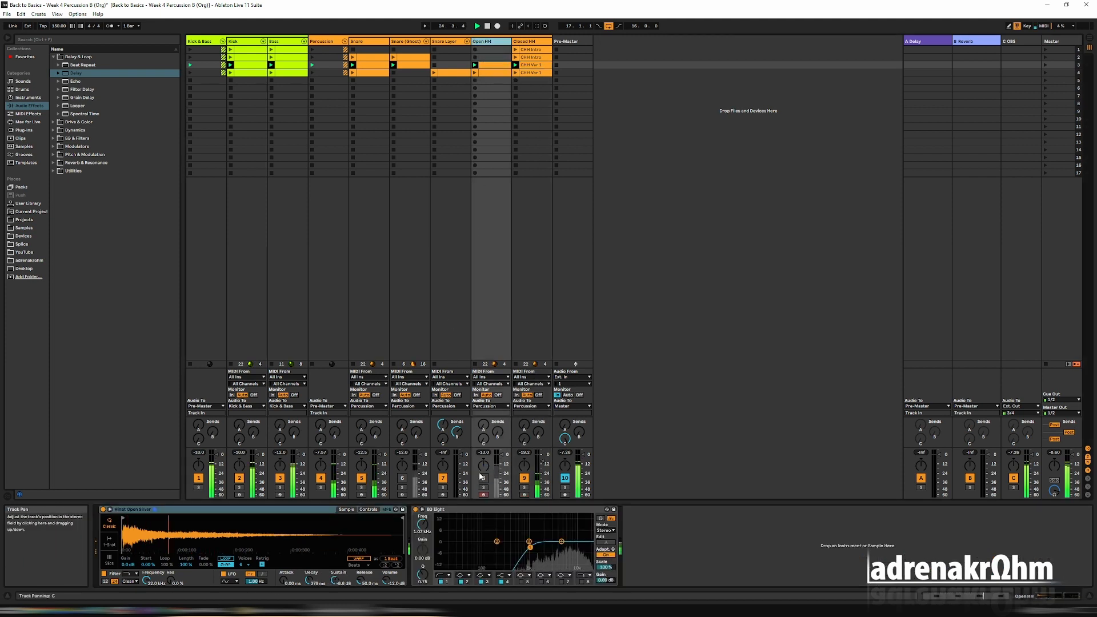
left_click_drag(334, 580, 310, 582)
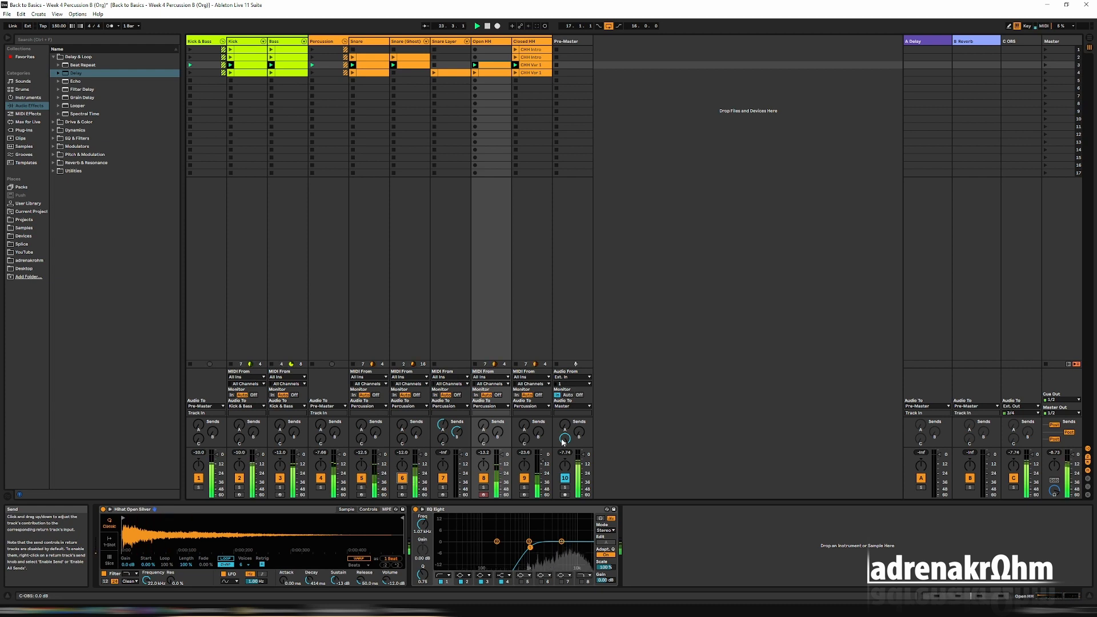
Step: Duplicate the Snare track, place the copy after Closed HH and rename it Crash
left_click(378, 44)
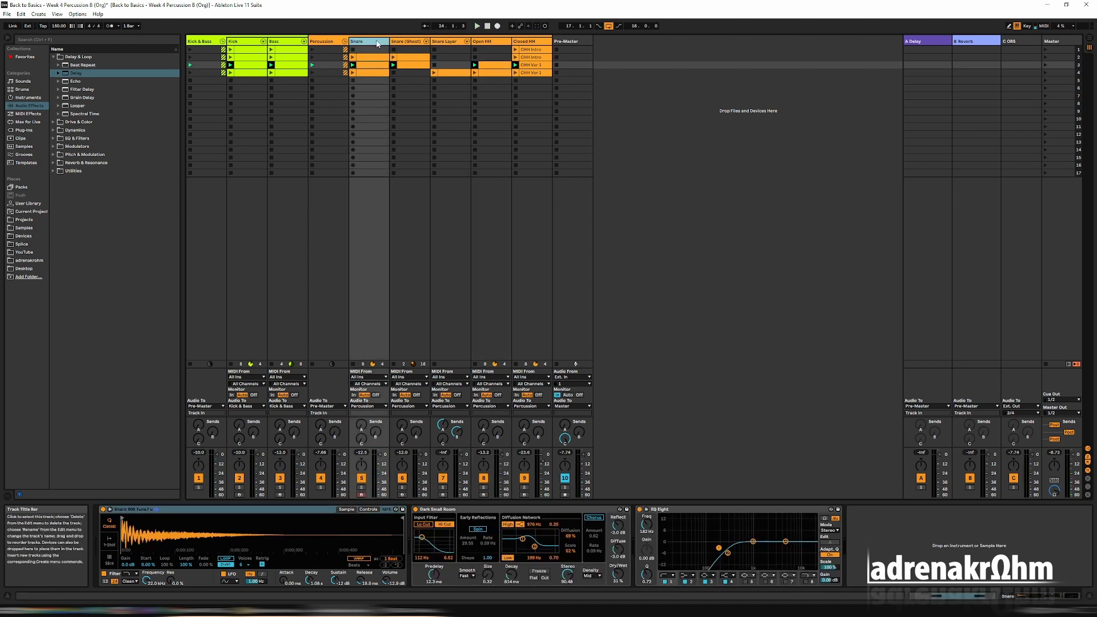
right_click(376, 43)
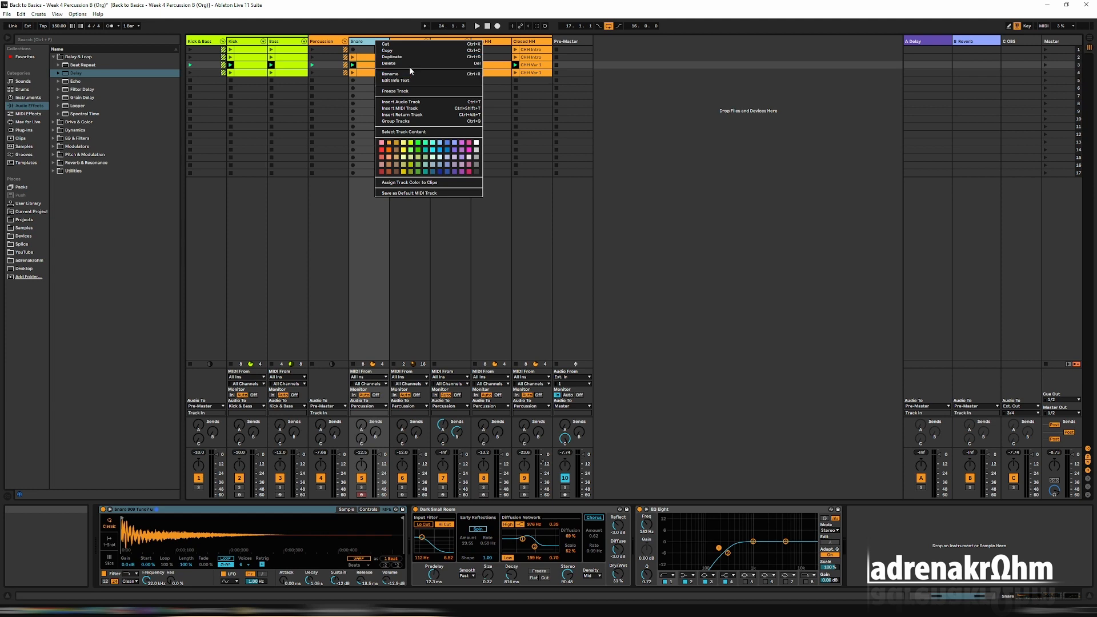
left_click(413, 57)
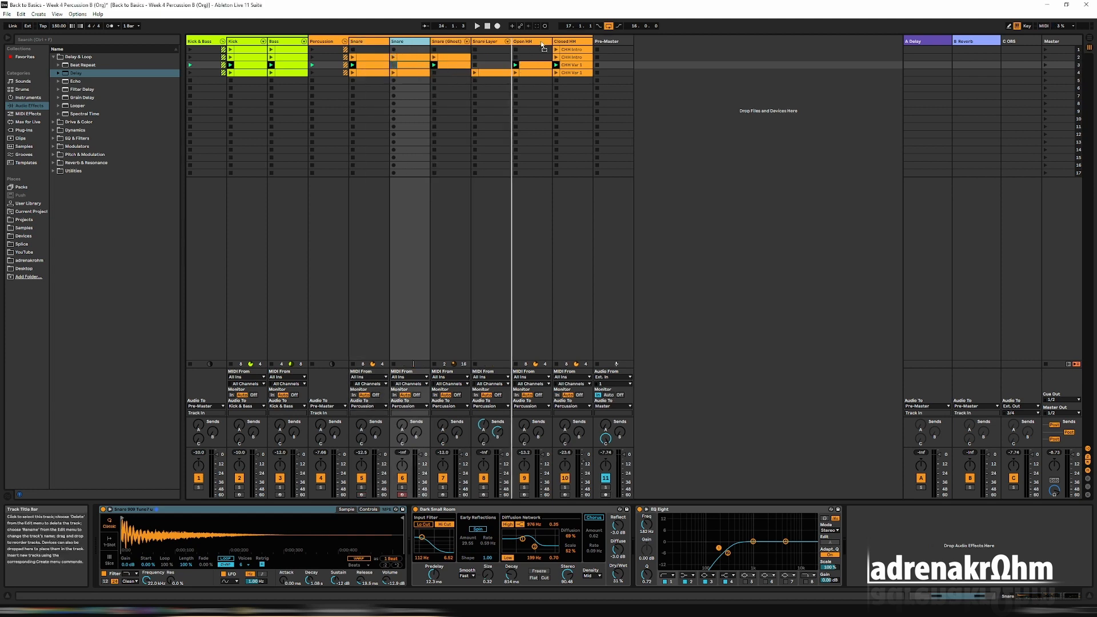
left_click_drag(543, 47, 577, 42)
right_click(574, 42)
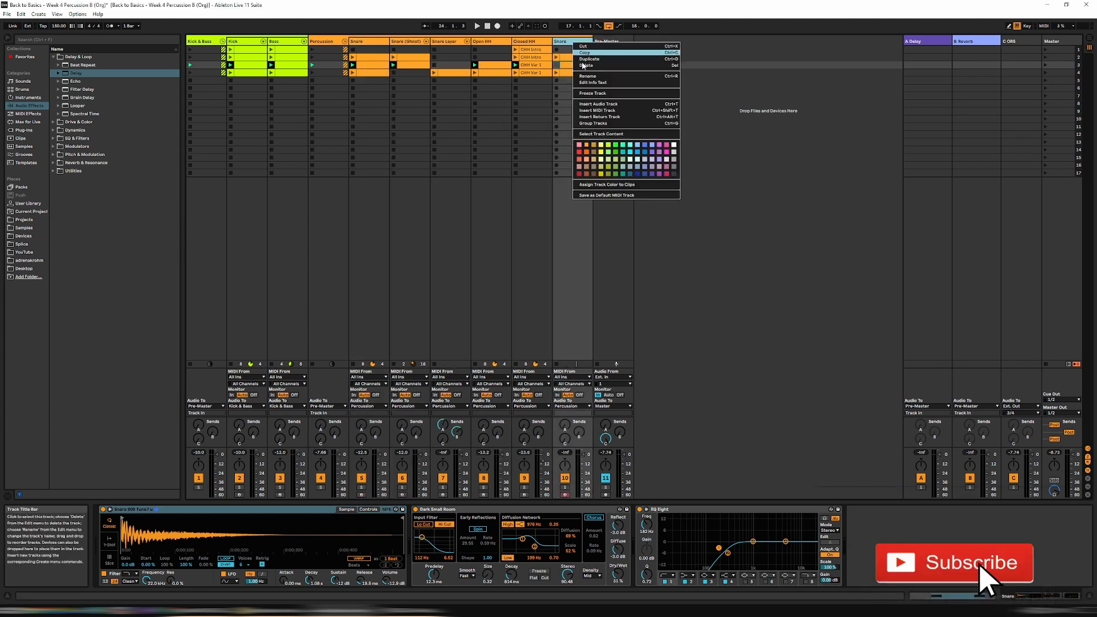
left_click(589, 76)
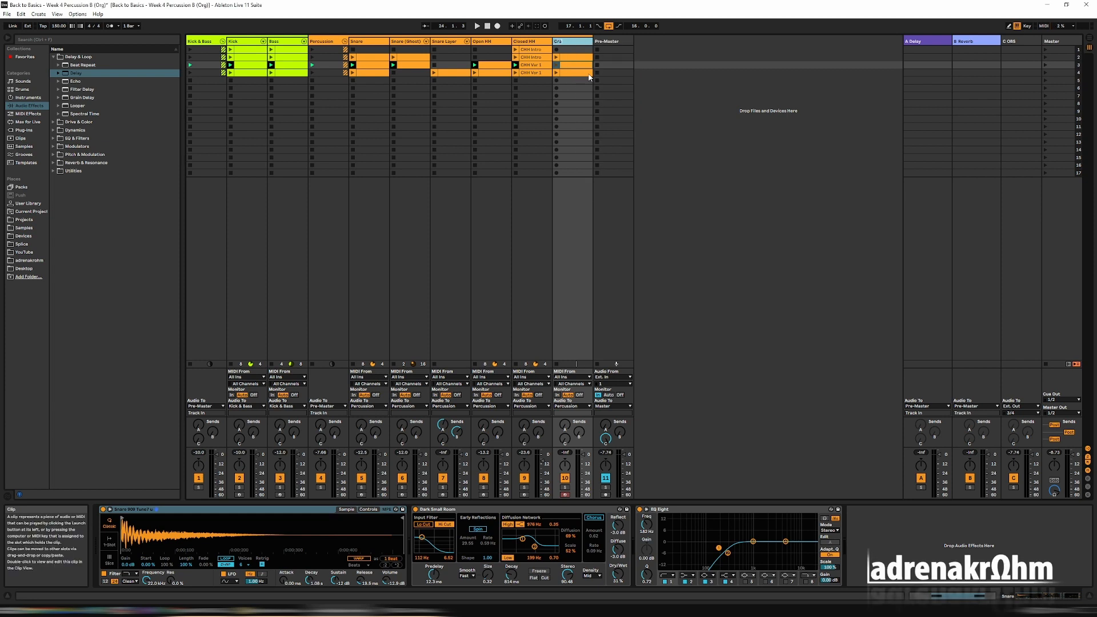
Step: Launch scene 1 with the Crash track's scene 2 clip moved into it, and set that clip's loop length to two bars
left_click(1047, 51)
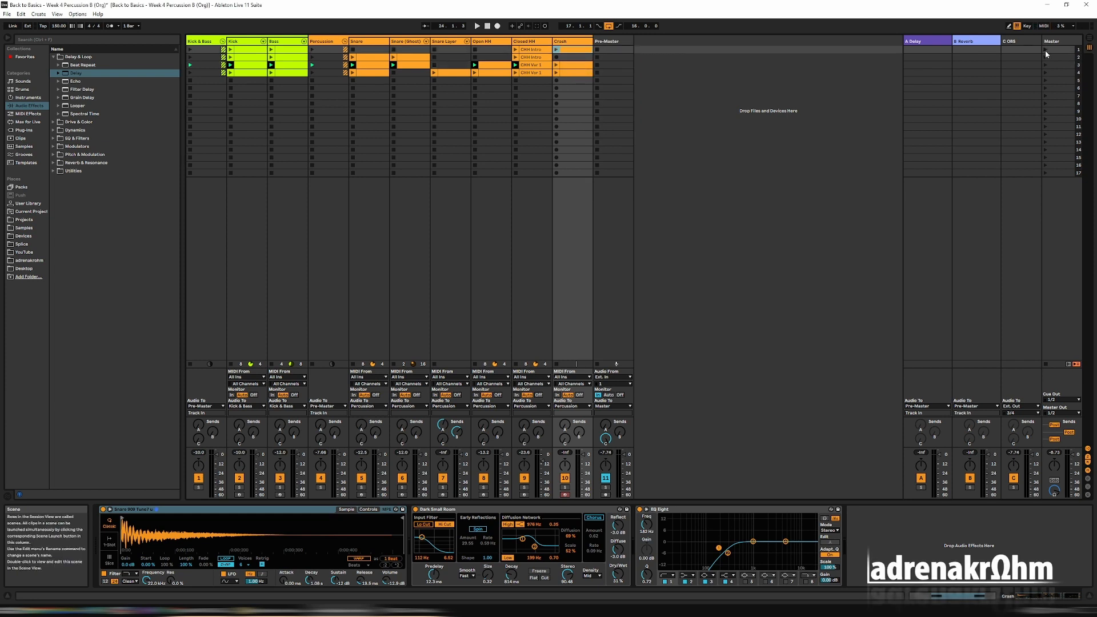
left_click(1045, 50)
left_click(570, 68)
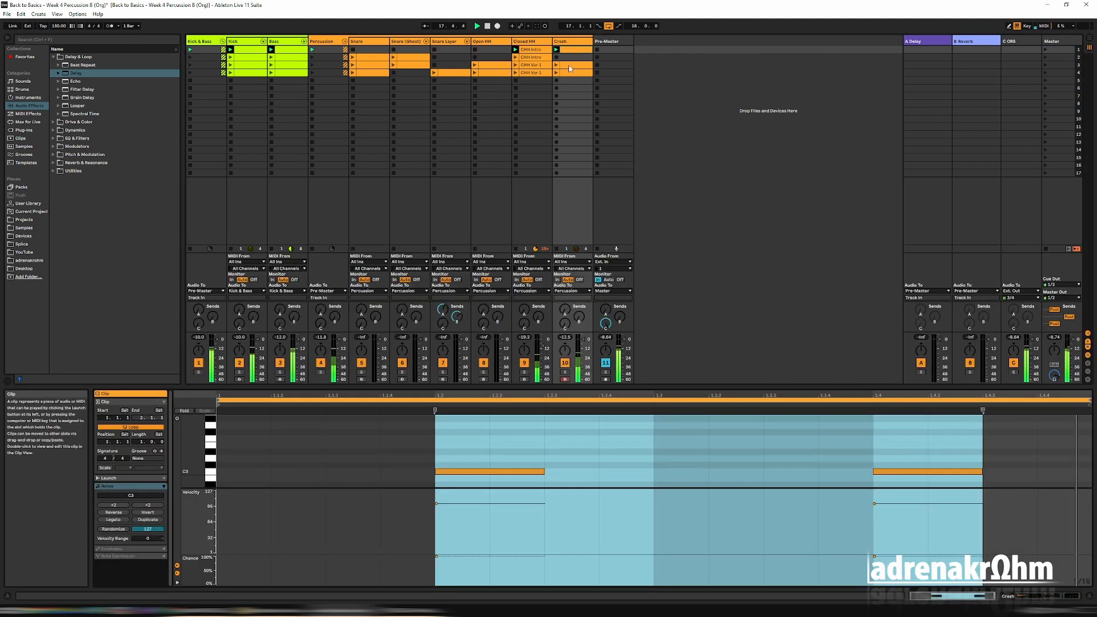
left_click(139, 442)
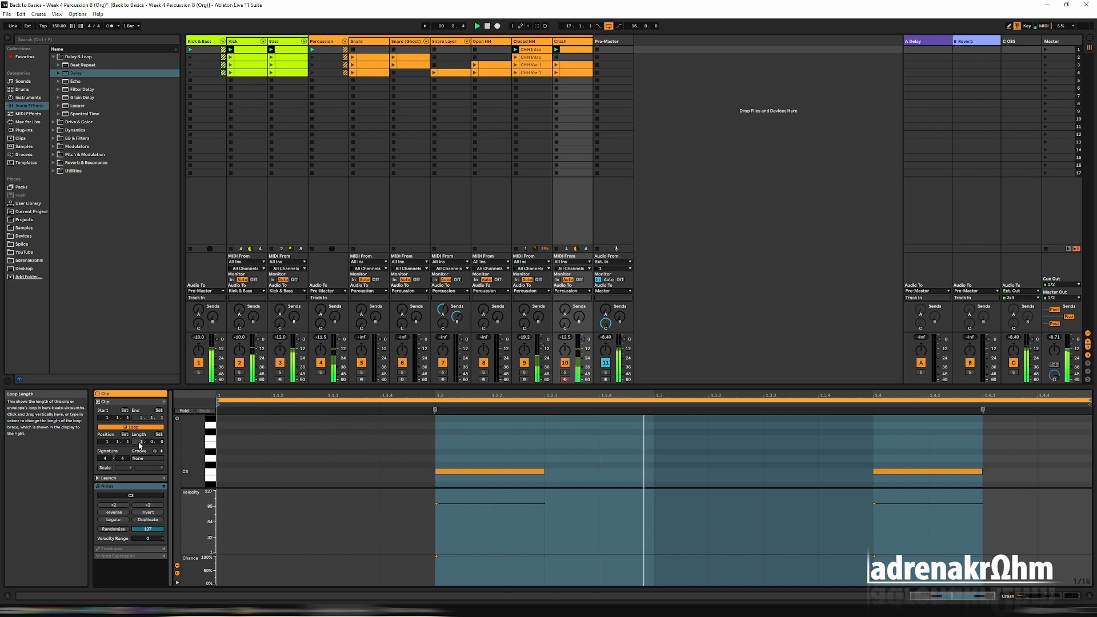
type("2")
key("Return")
Step: Move the first C3 crash note to 1.1.1 and lengthen it to two beats
left_click_drag(356, 471, 256, 475)
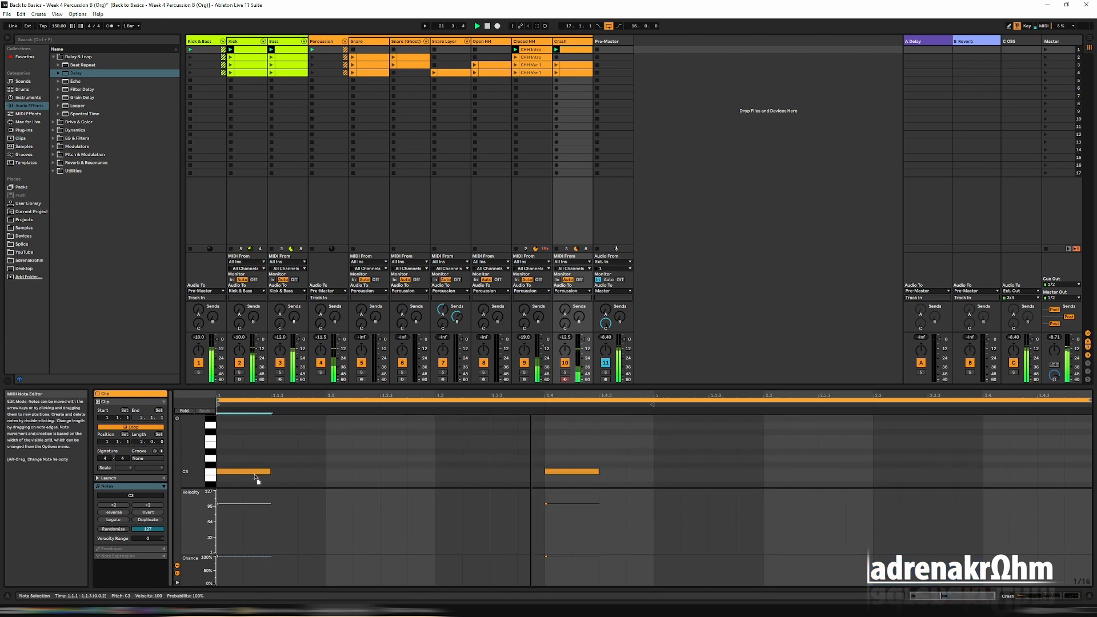
key("shift+Right")
key("shift+Right")
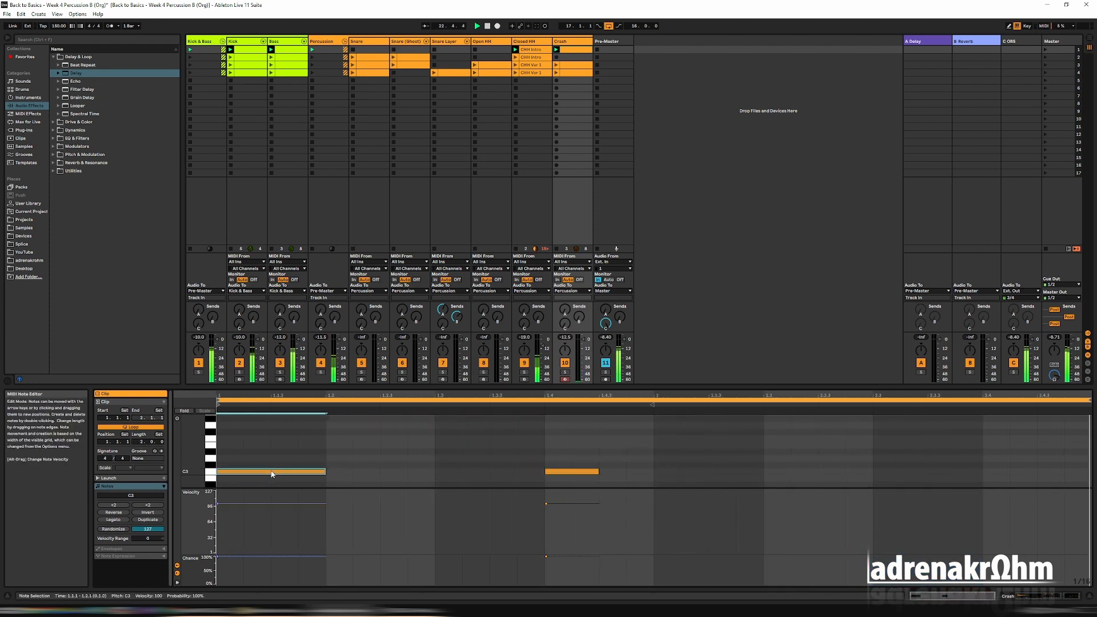
key("shift+Right")
key("shift+Right")
key("shift+Right")
key("shift+Right")
Step: Delete the remaining crash note at 1.4.1 and the leftover Crash clips in scenes 3 and 4
left_click_drag(534, 414, 589, 477)
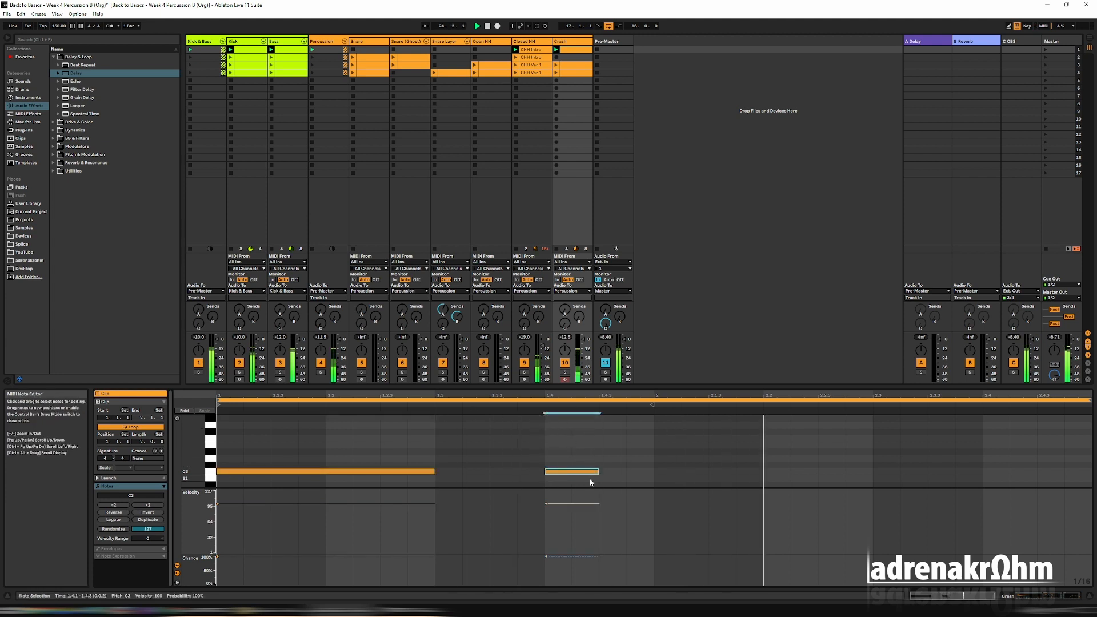
key("Delete")
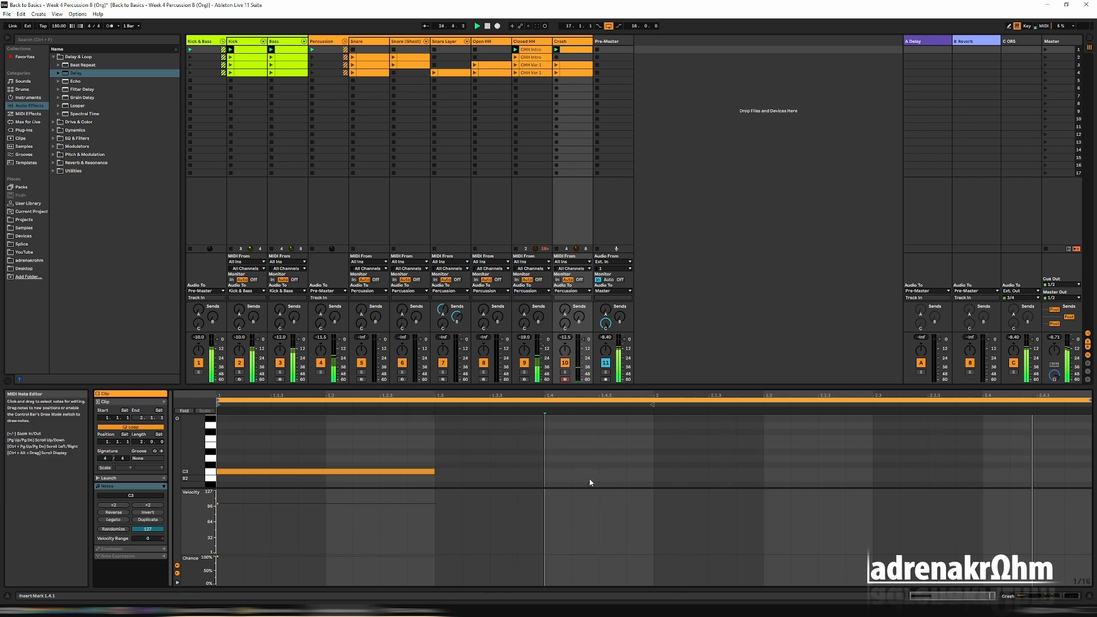
left_click(571, 65)
key("Delete")
left_click(574, 73)
key("Delete")
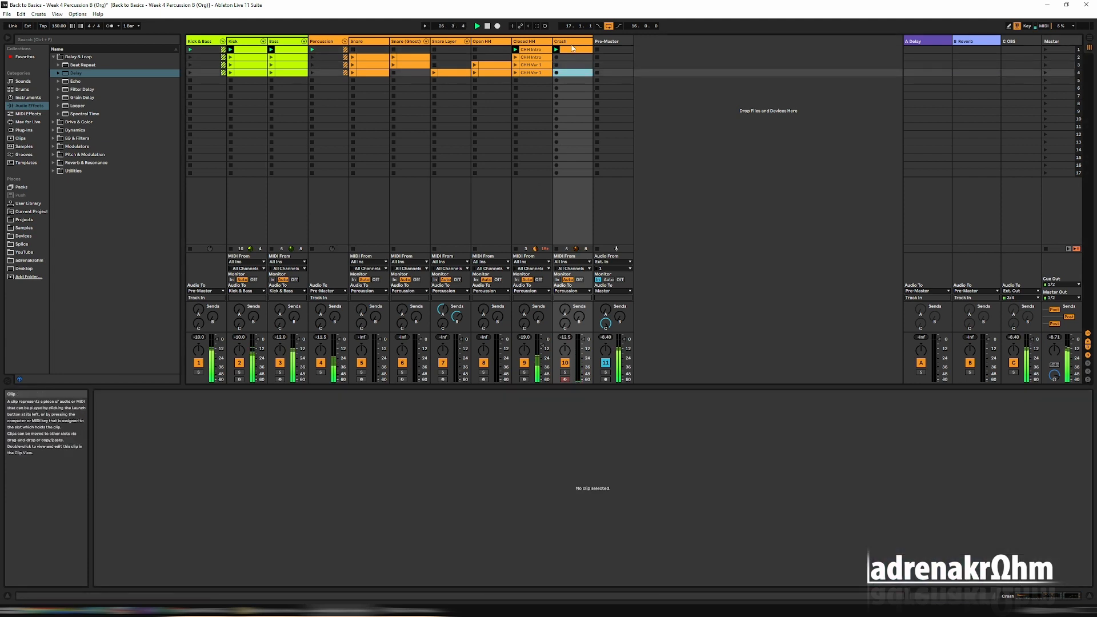
Step: Show the Crash track's devices and search the sample library for crash
double_click(573, 42)
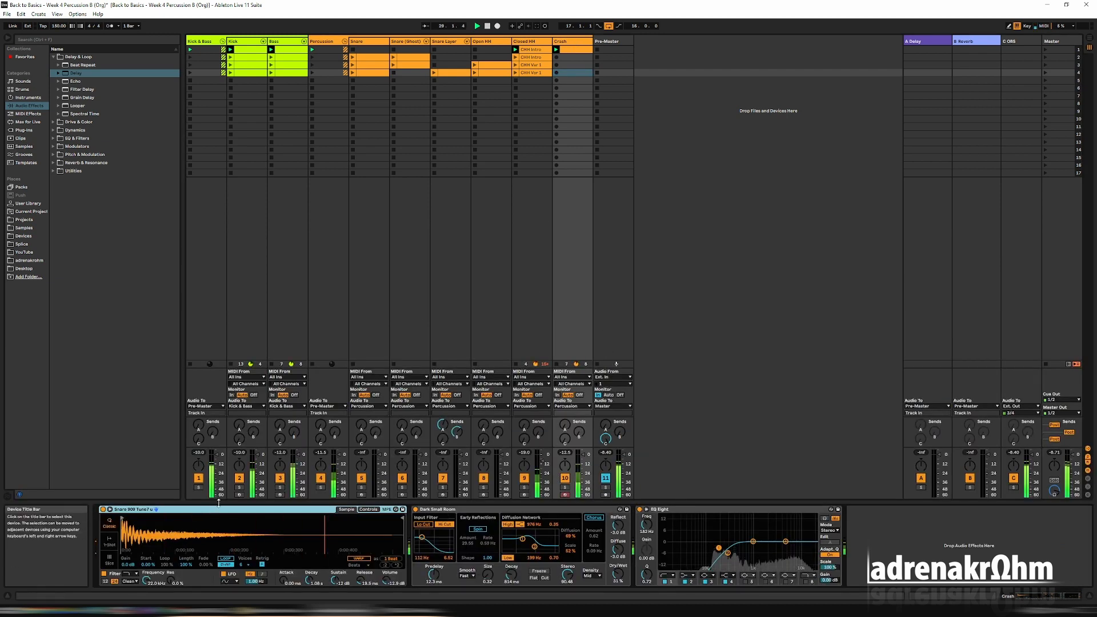
left_click(24, 148)
left_click(70, 38)
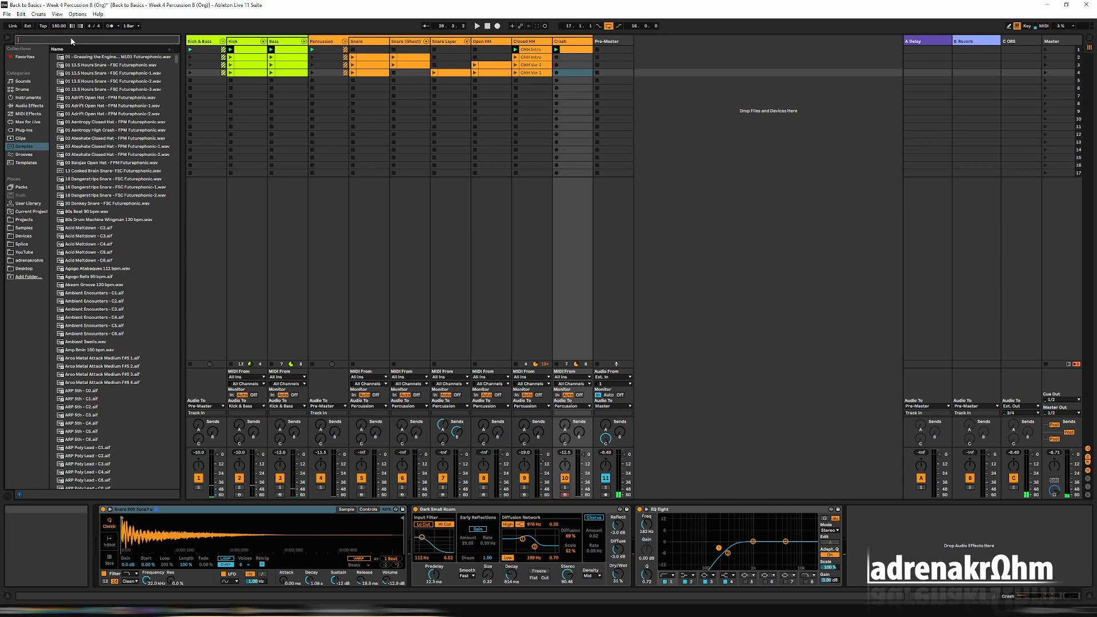
type("crash")
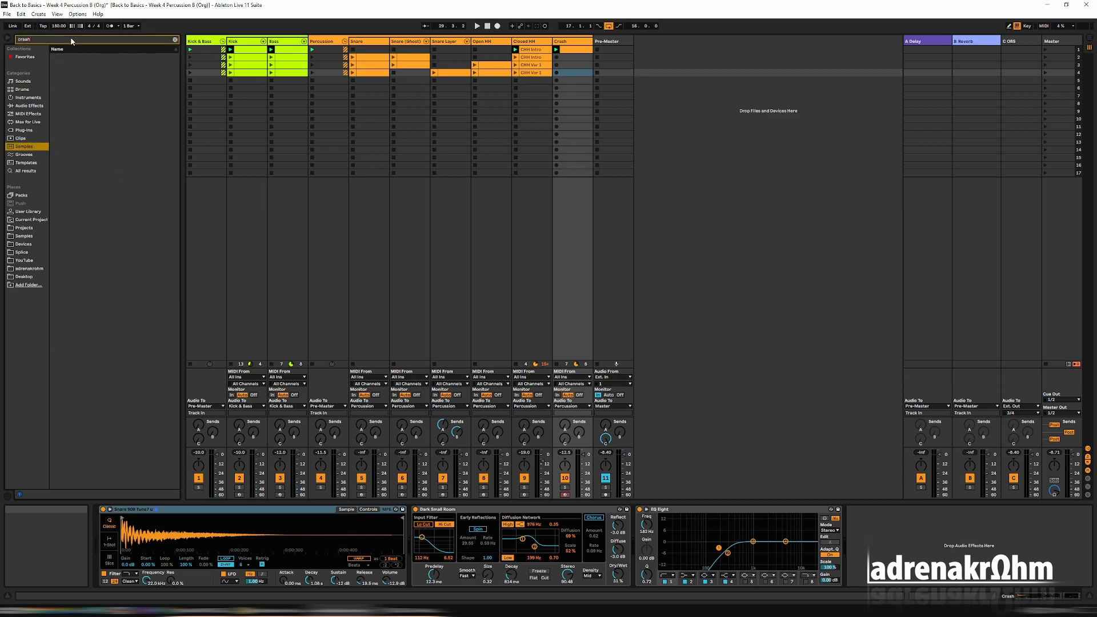
Step: Audition several crash samples and load Crash Build.wav into the Crash track's Simpler in place of the snare sample
left_click(88, 179)
left_click(127, 293)
left_click(97, 358)
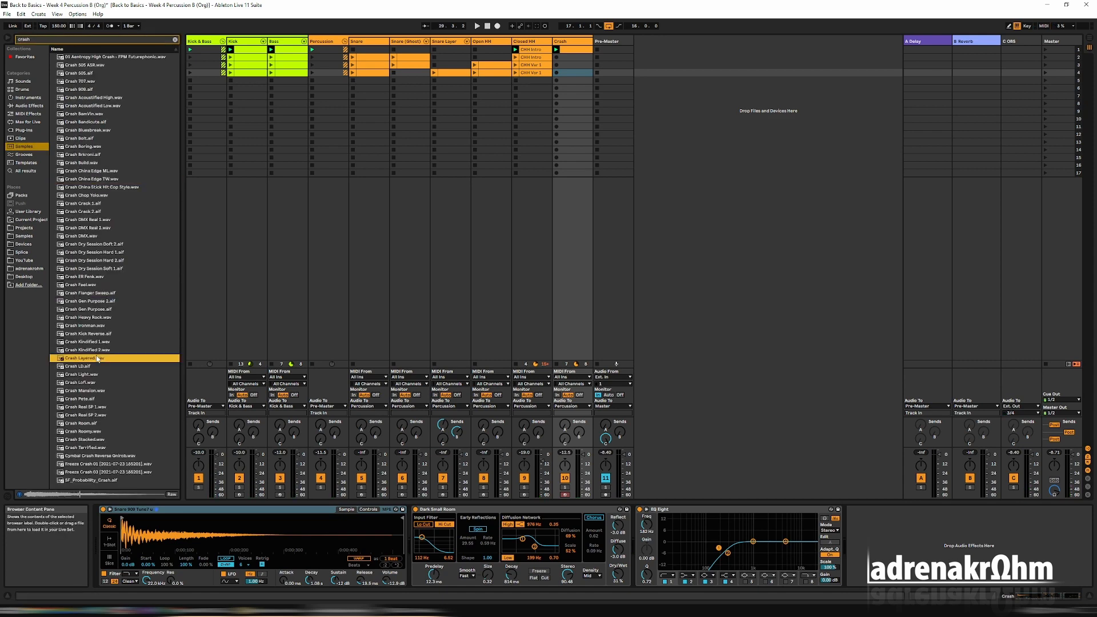
left_click(110, 382)
left_click(88, 423)
left_click(86, 439)
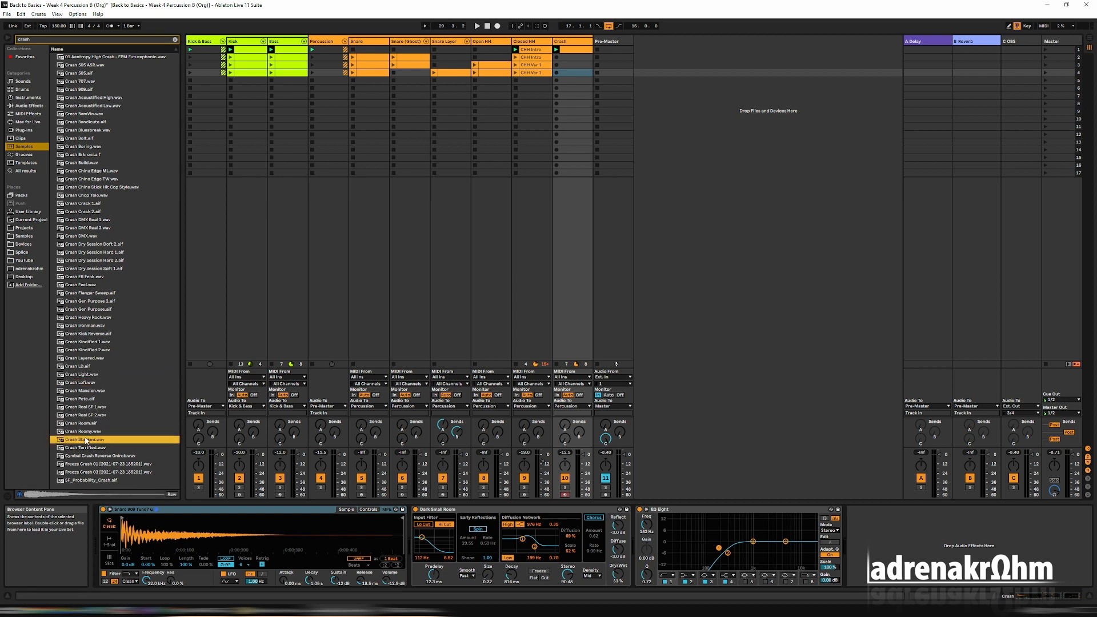
left_click(87, 350)
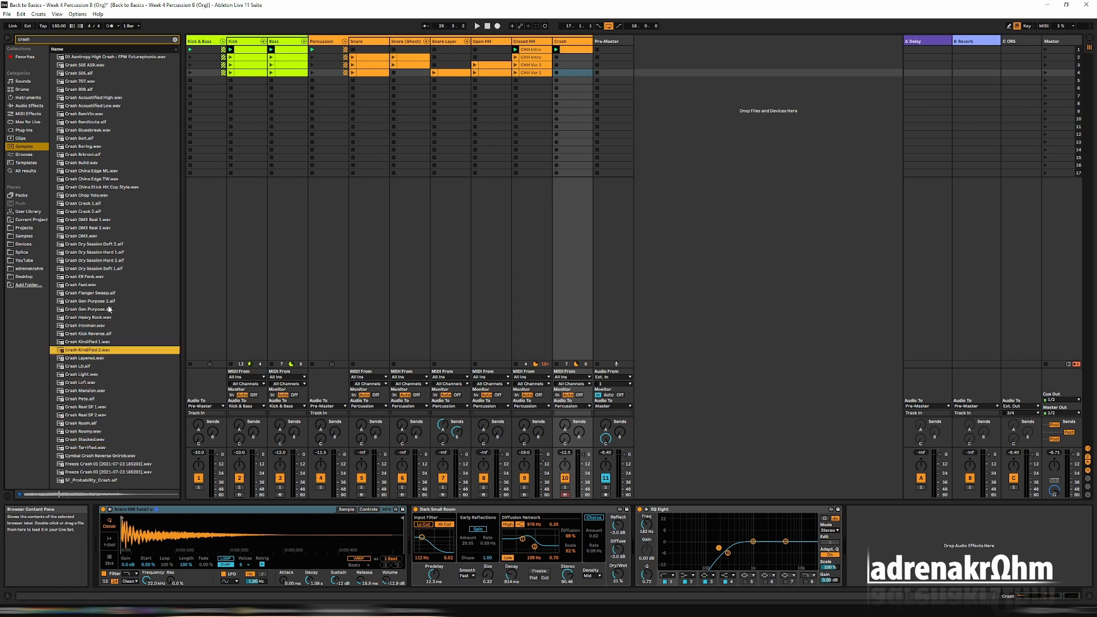
left_click(102, 246)
left_click(87, 172)
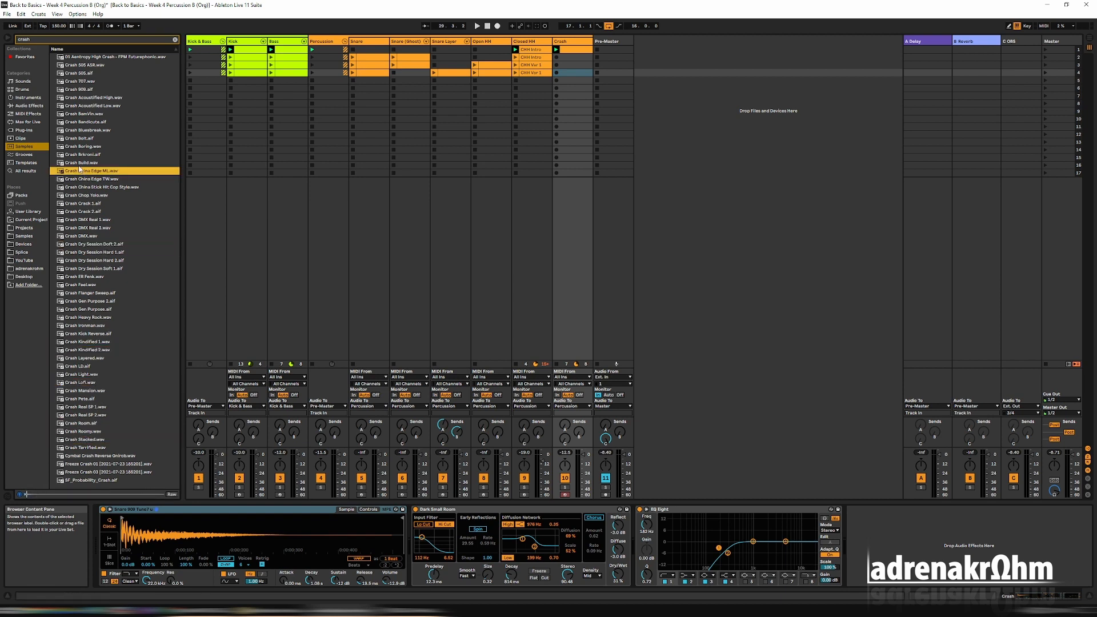
left_click(80, 163)
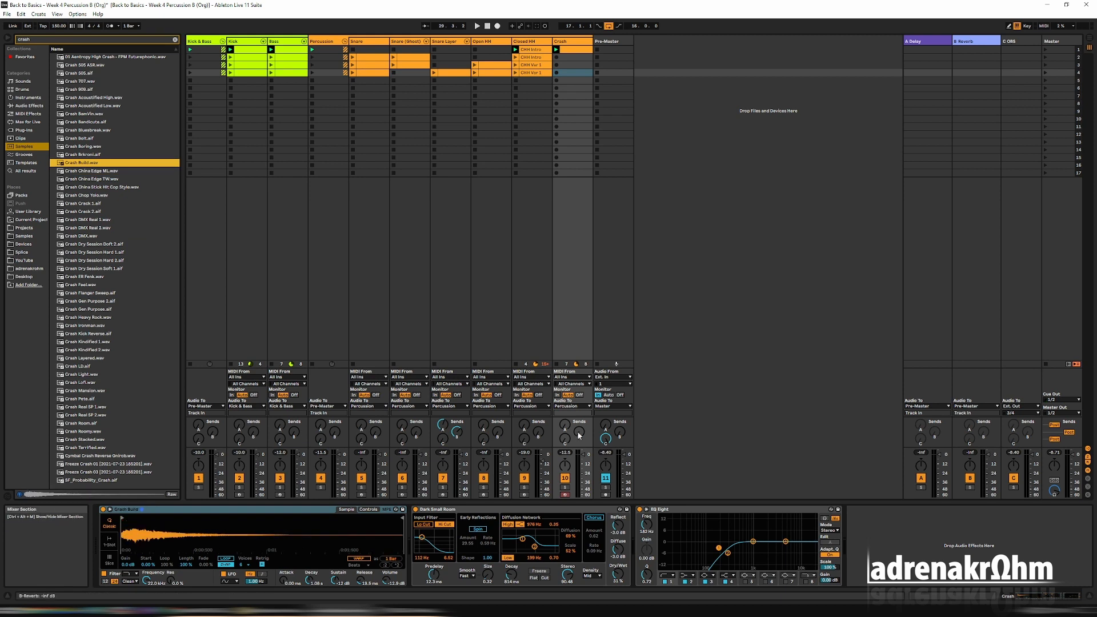
Step: Solo the Crash track, play it, and raise its EQ Eight low-cut frequency to about 1.67 kHz
left_click(565, 487)
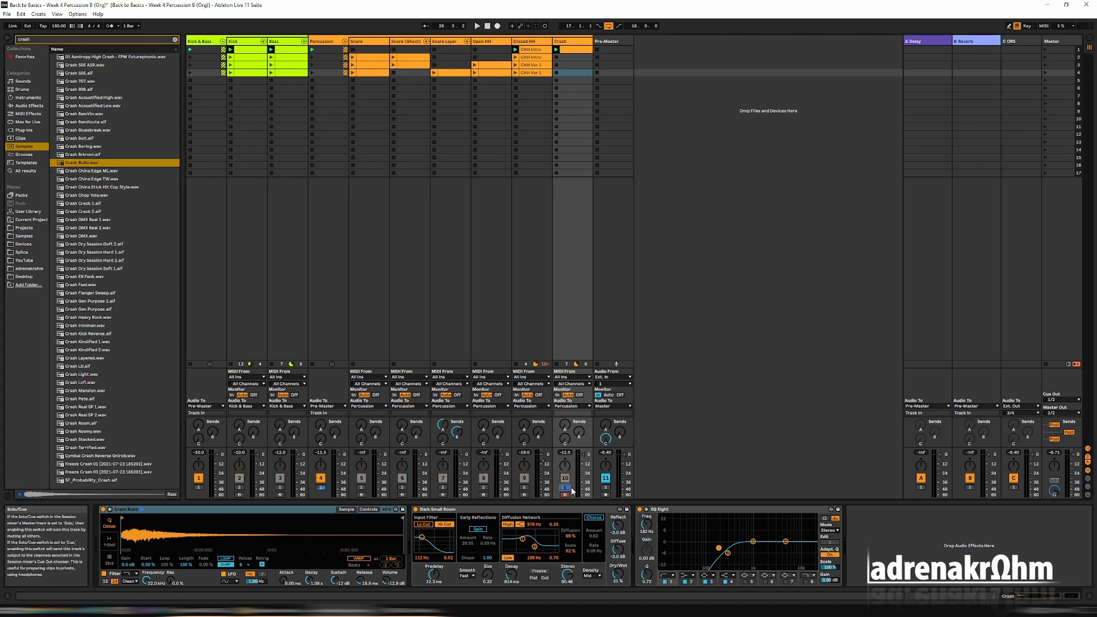
key("space")
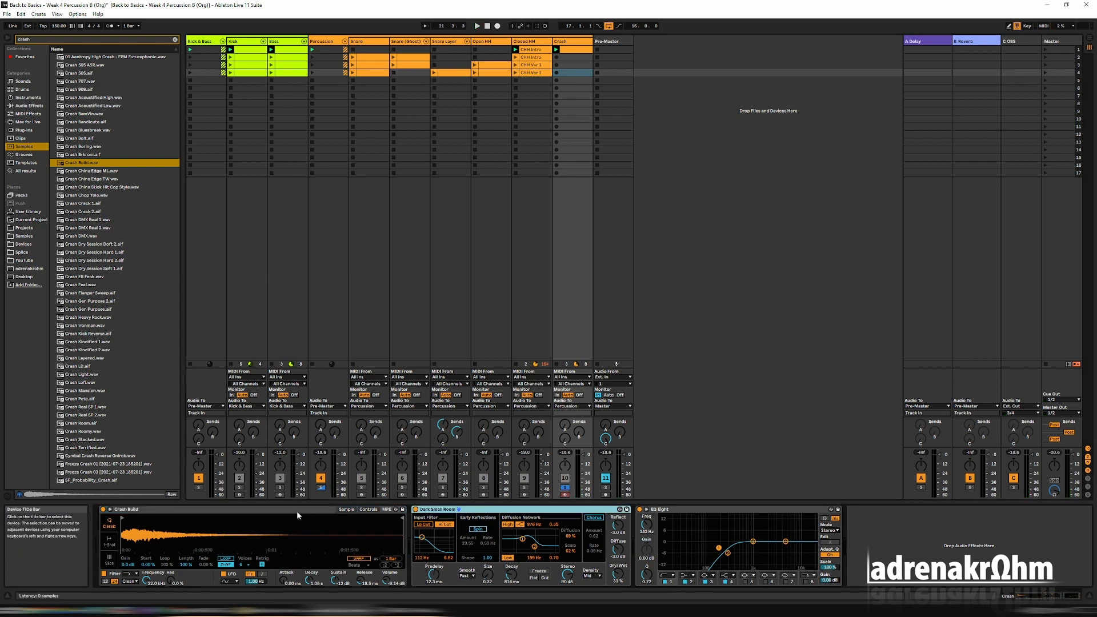
left_click(296, 511)
left_click_drag(728, 555, 754, 548)
key("space")
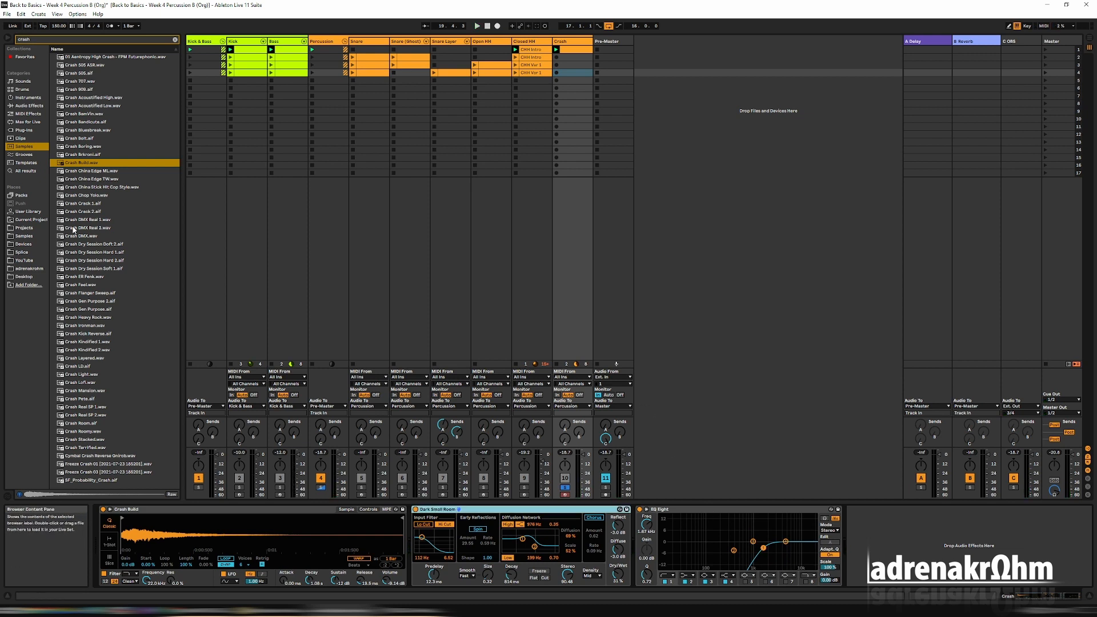
Step: Try the Drums Room preset for the Crash track's reverb and set the Crash clip's loop length to one bar
left_click(28, 107)
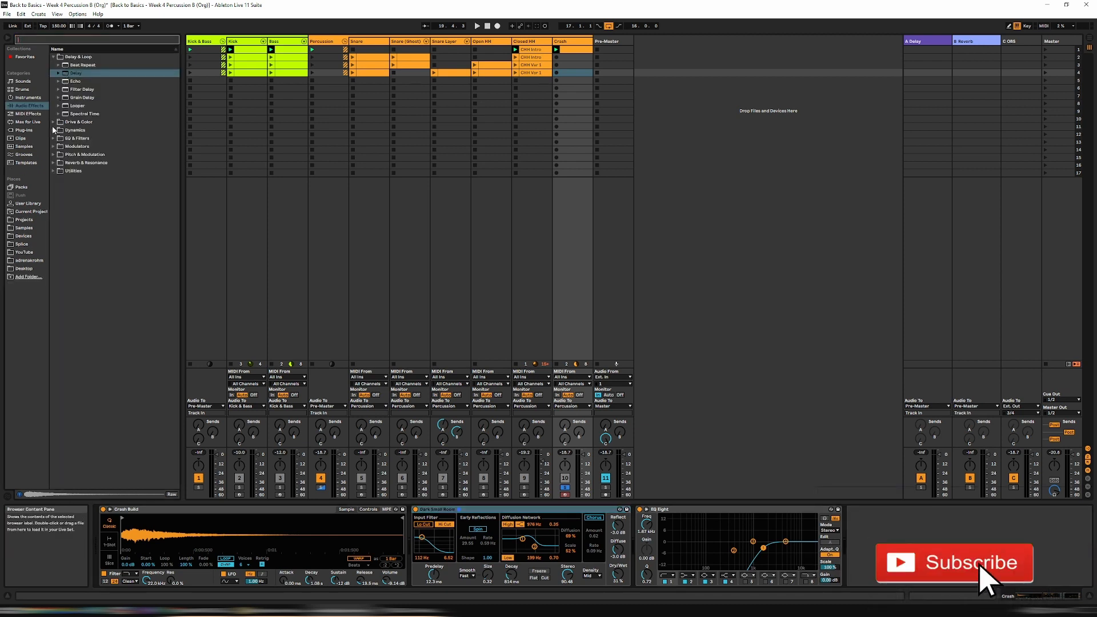
left_click(620, 510)
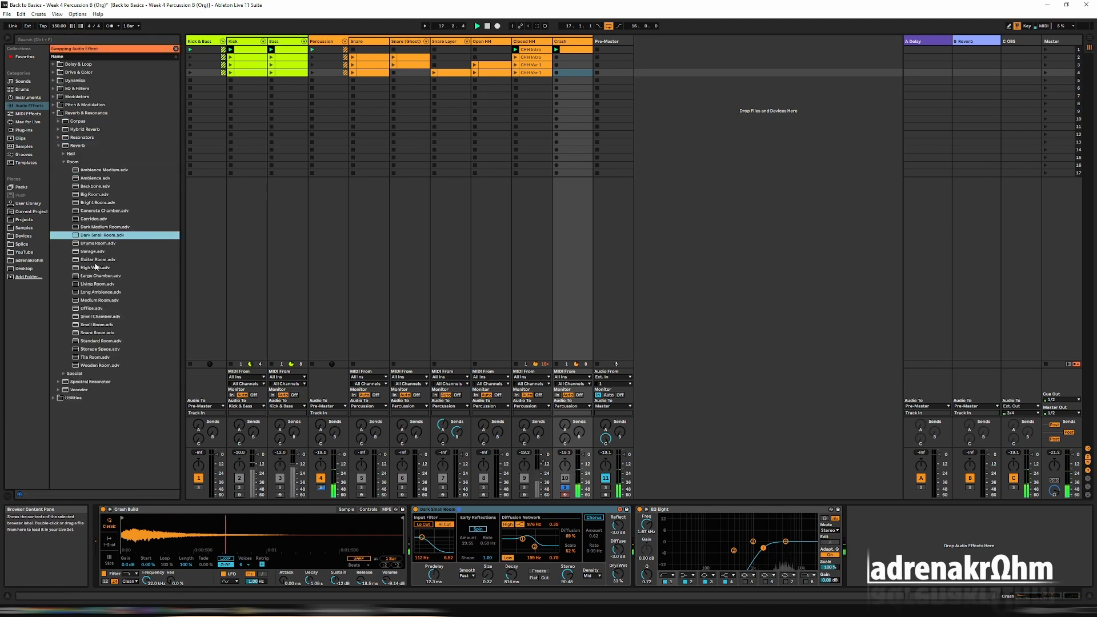
left_click(91, 244)
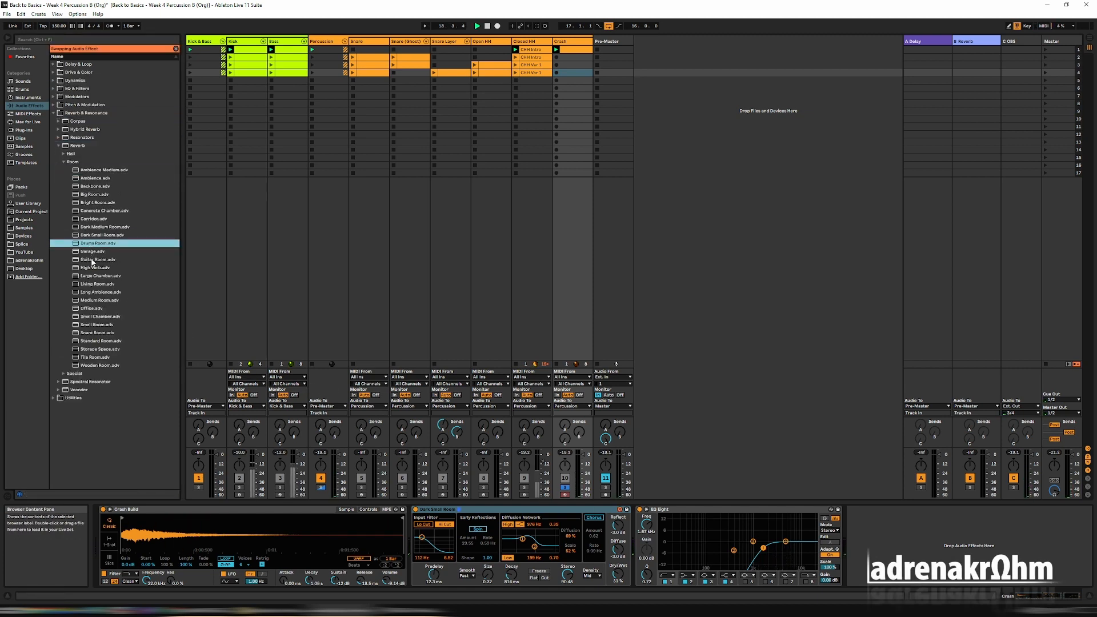
left_click(576, 51)
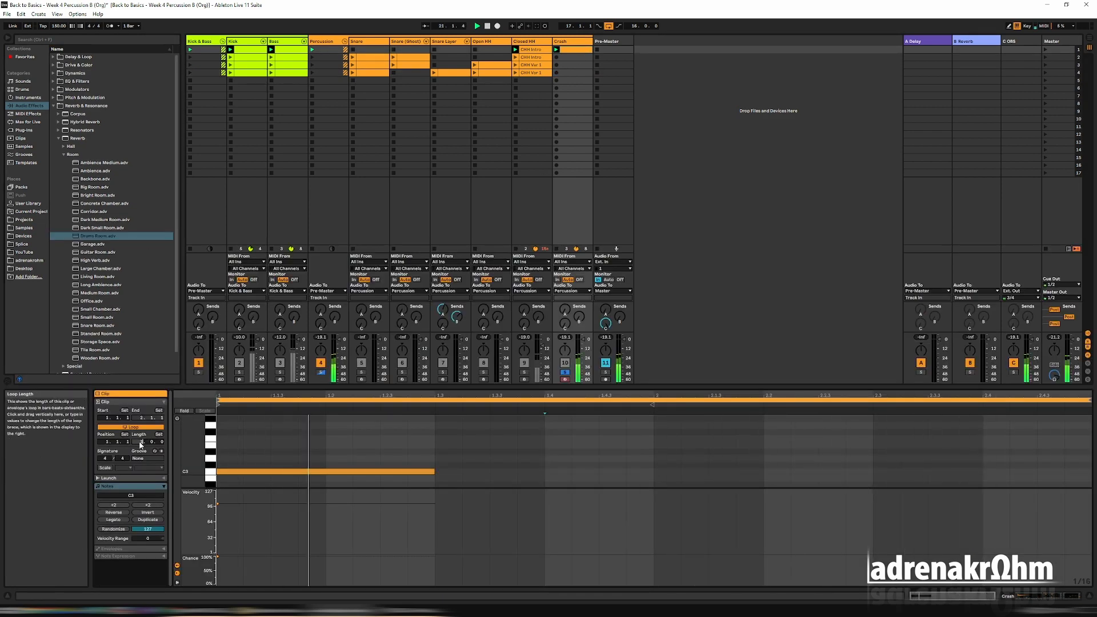
left_click(569, 46)
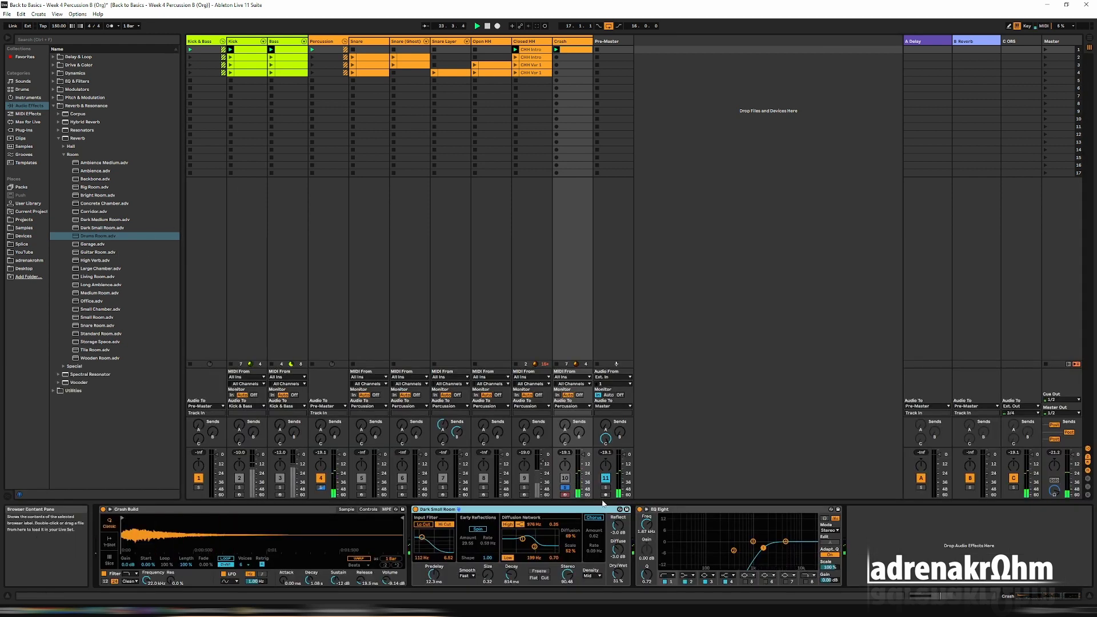
Step: Swap the Crash track's reverb for the Large Space Chorus preset and reduce its dry/wet mix to about half
left_click(620, 510)
left_click(66, 373)
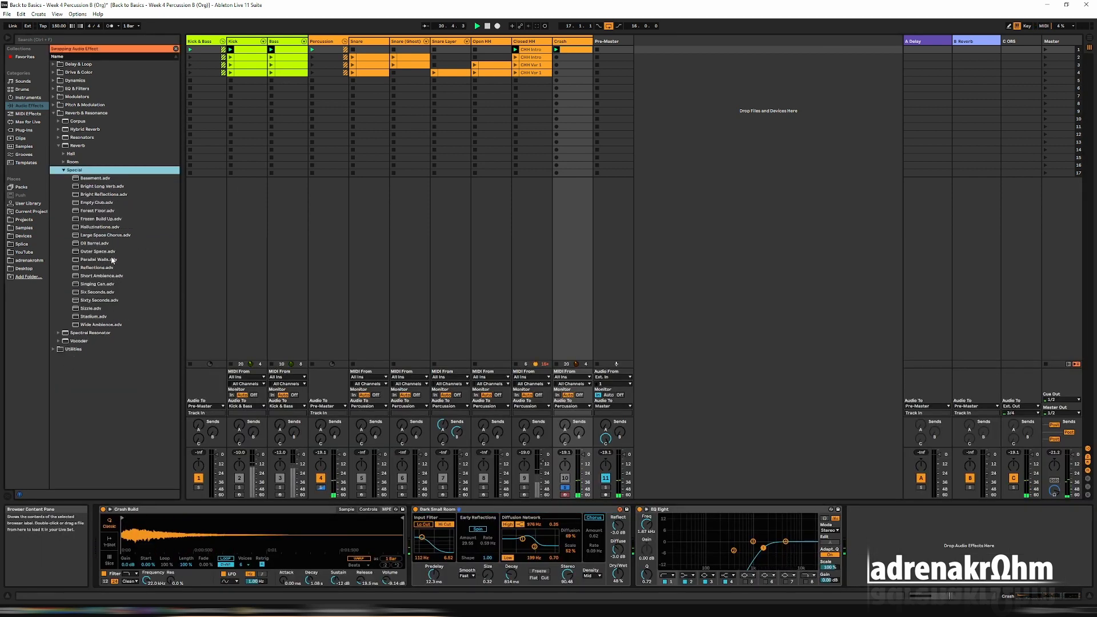
left_click(95, 236)
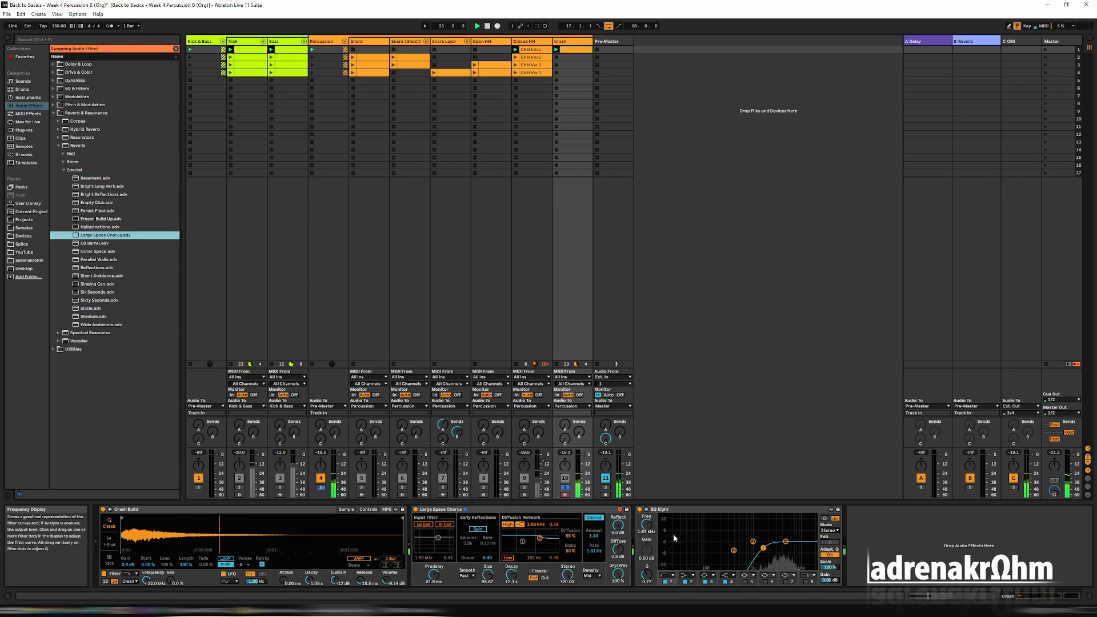
left_click(619, 574)
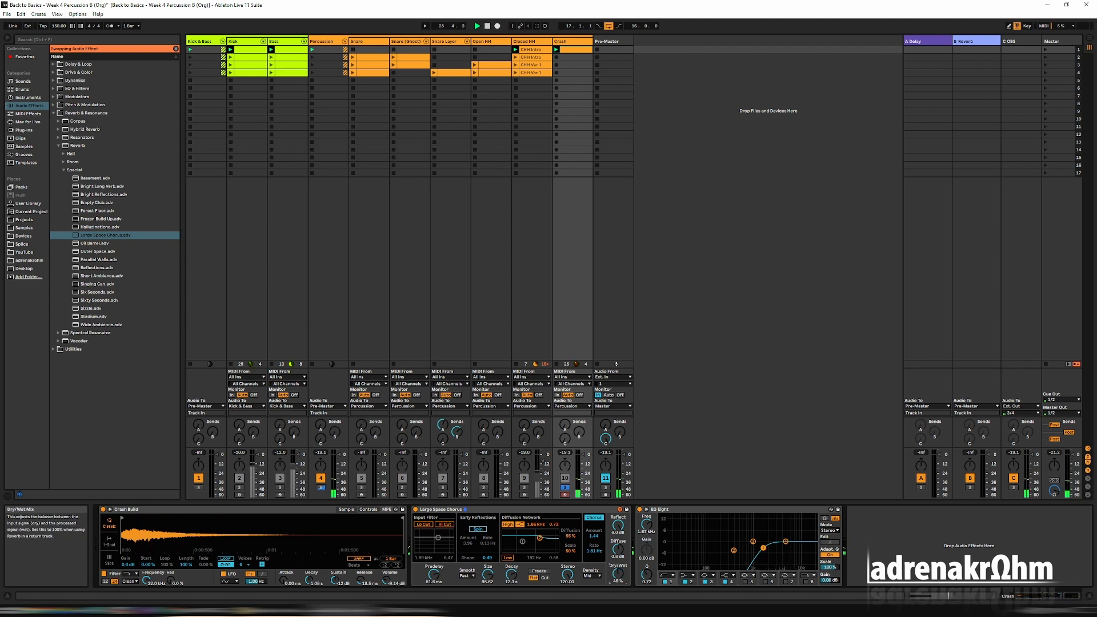
left_click_drag(618, 573, 619, 573)
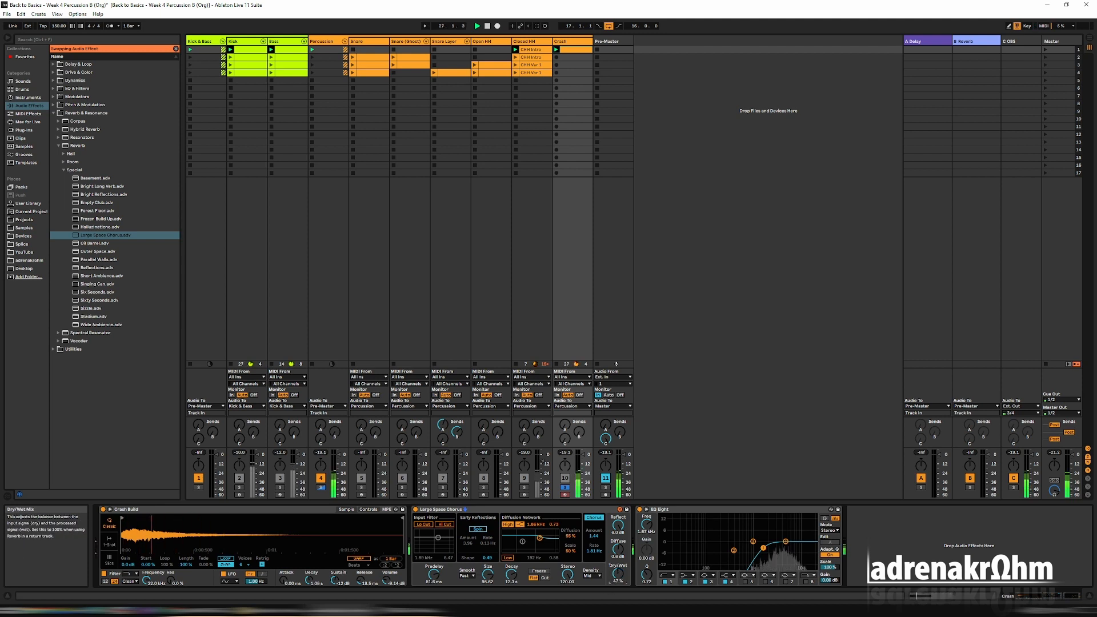
Step: Unsolo the Crash track to hear it in the full mix
left_click(565, 490)
left_click(565, 490)
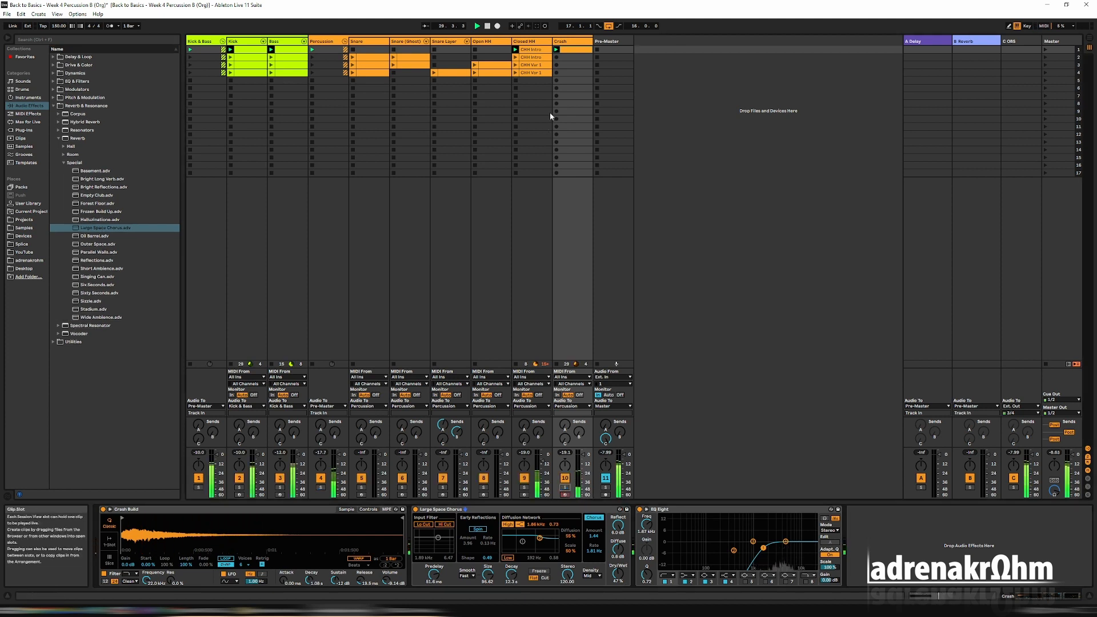
left_click(327, 42)
left_click(576, 41)
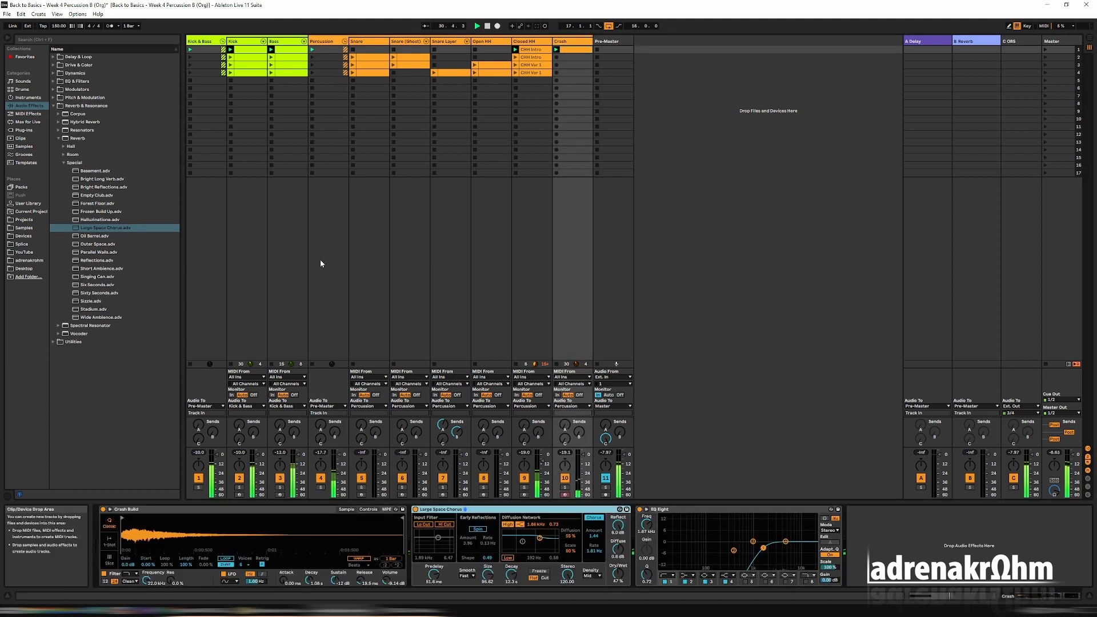
Step: Set the Crash clip's loop length to 16 bars and restart playback
left_click(573, 50)
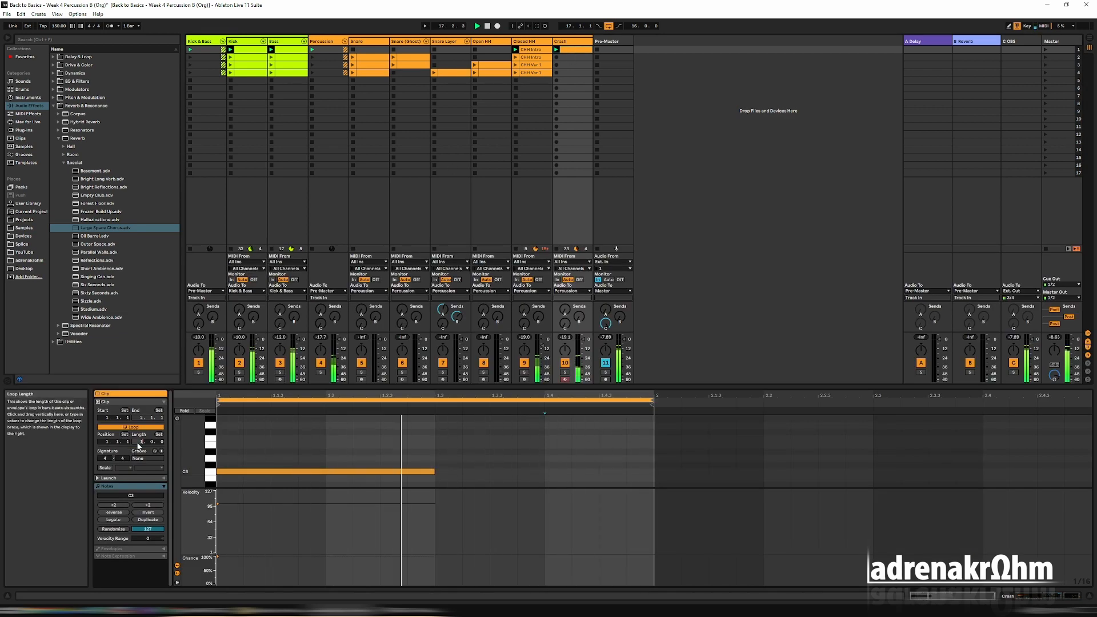
key("Return")
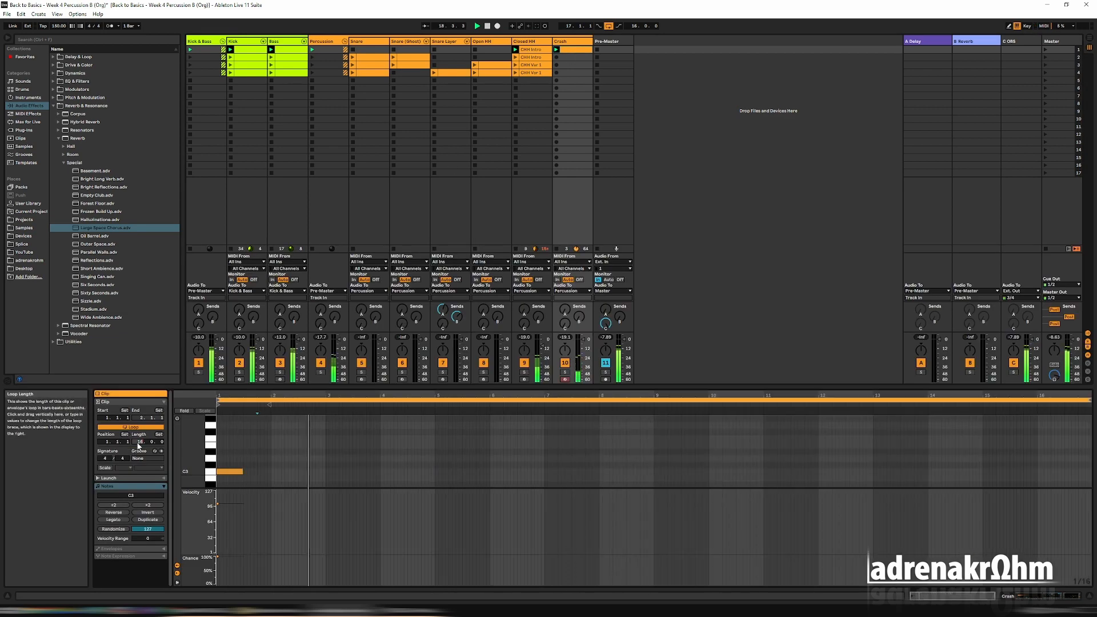
key("space")
key("space")
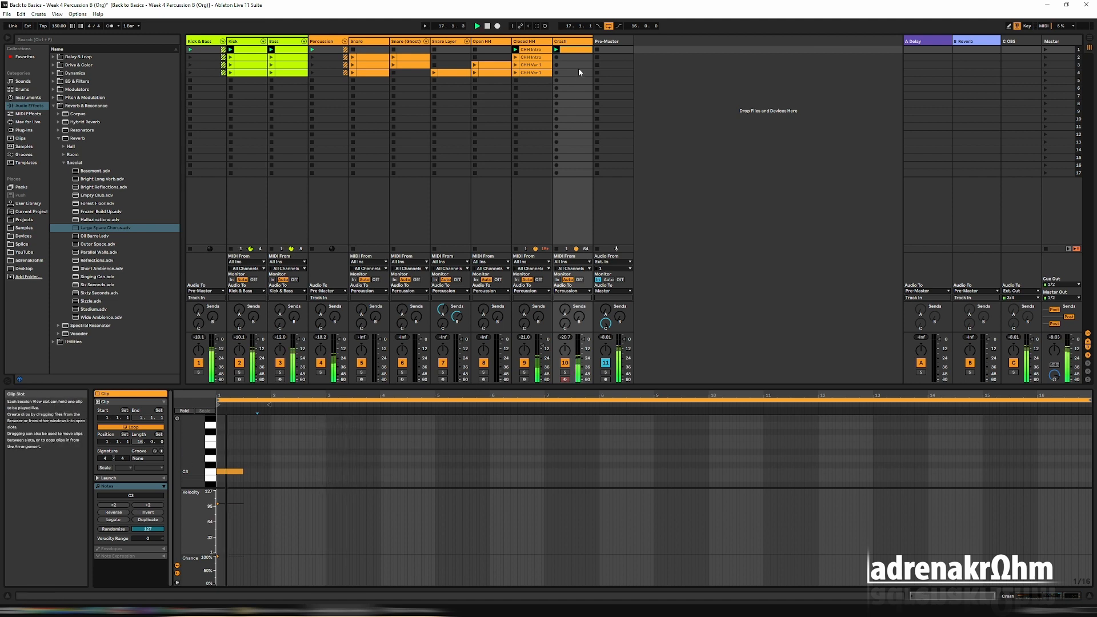
Step: Duplicate the Crash track and rename the copy Reverse
left_click(570, 42)
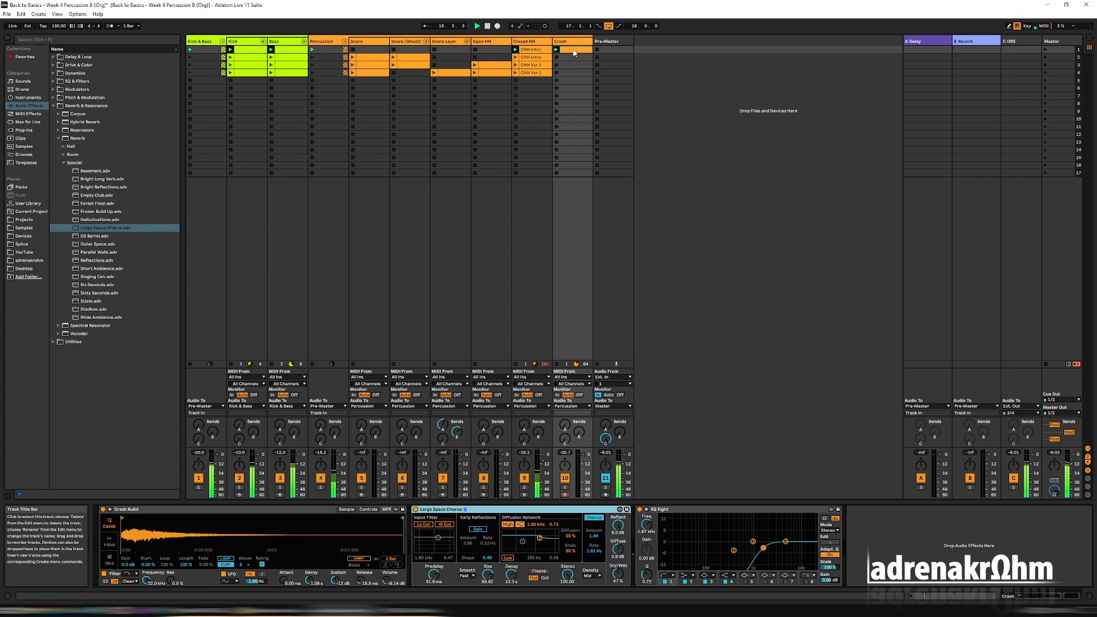
right_click(572, 43)
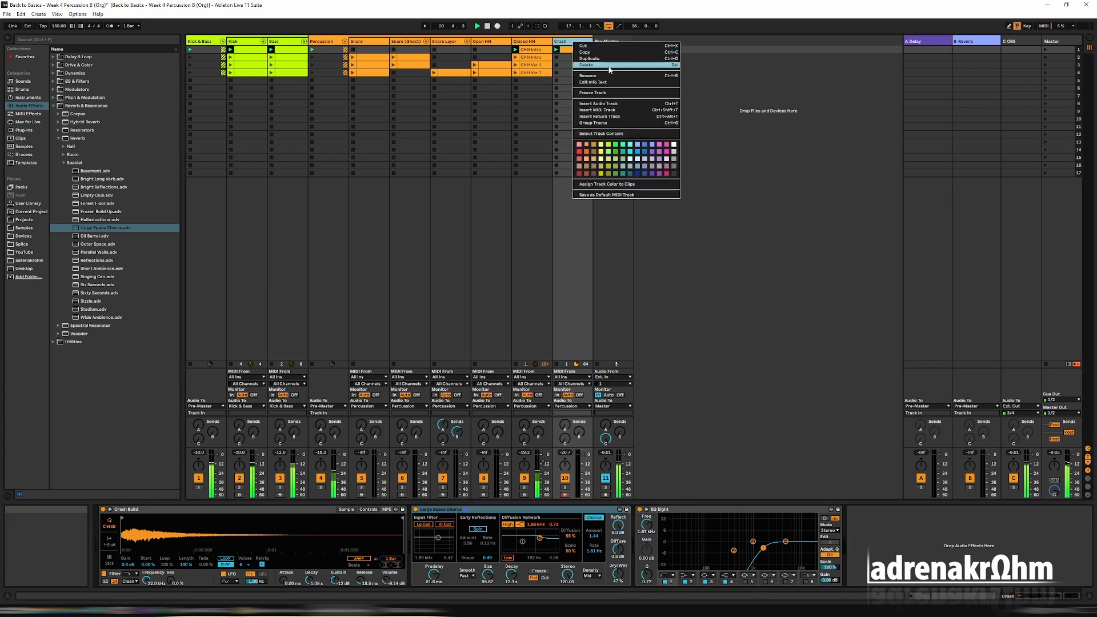
right_click(565, 43)
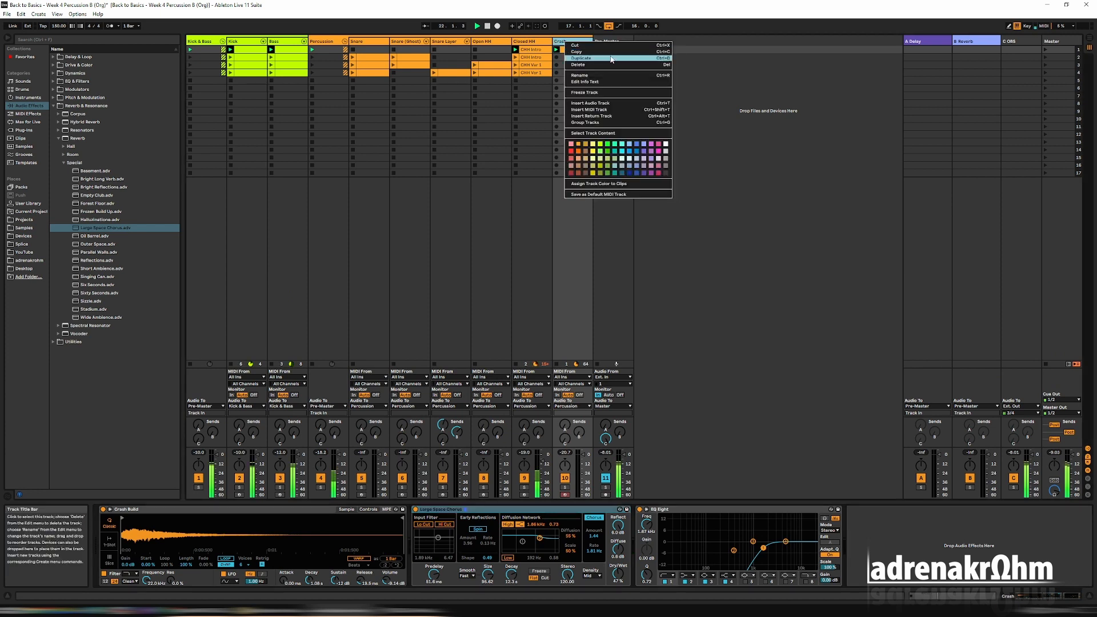
left_click(612, 59)
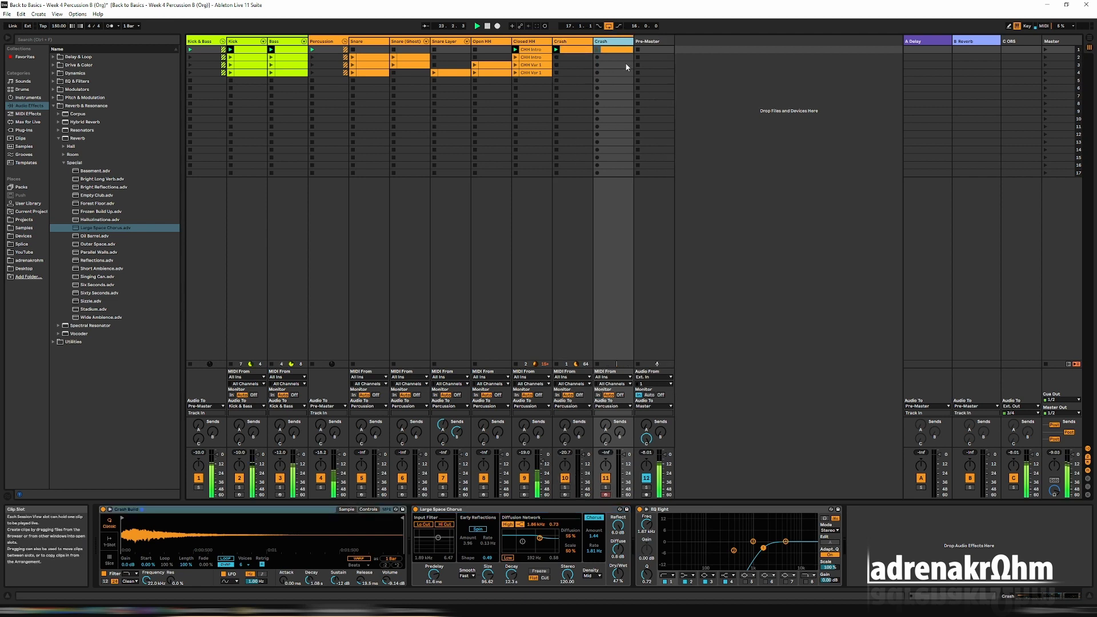
right_click(612, 42)
left_click(643, 74)
type("Reverse")
Step: Set the Reverse clip's loop length to two bars and move its C3 note to the final two beats, starting at 2.3.1
left_click(616, 52)
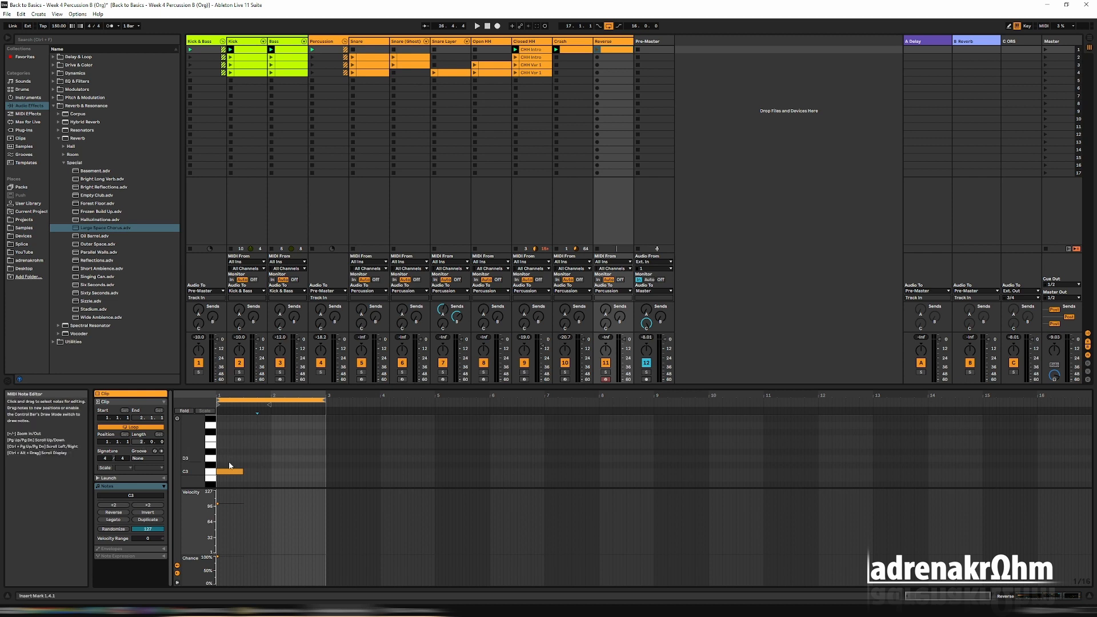
left_click(226, 474)
left_click_drag(226, 474, 305, 474)
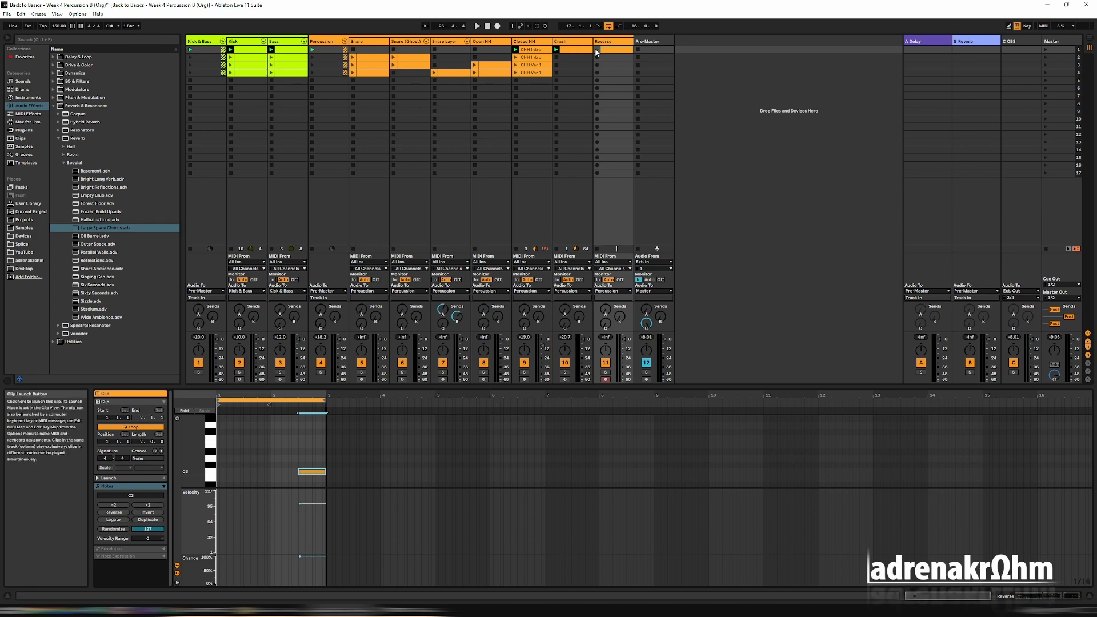
Step: Search the sample library for "crash", audition candidates and load Crash Room.aif into the Reverse track's sampler
key("shift+Tab")
left_click(24, 147)
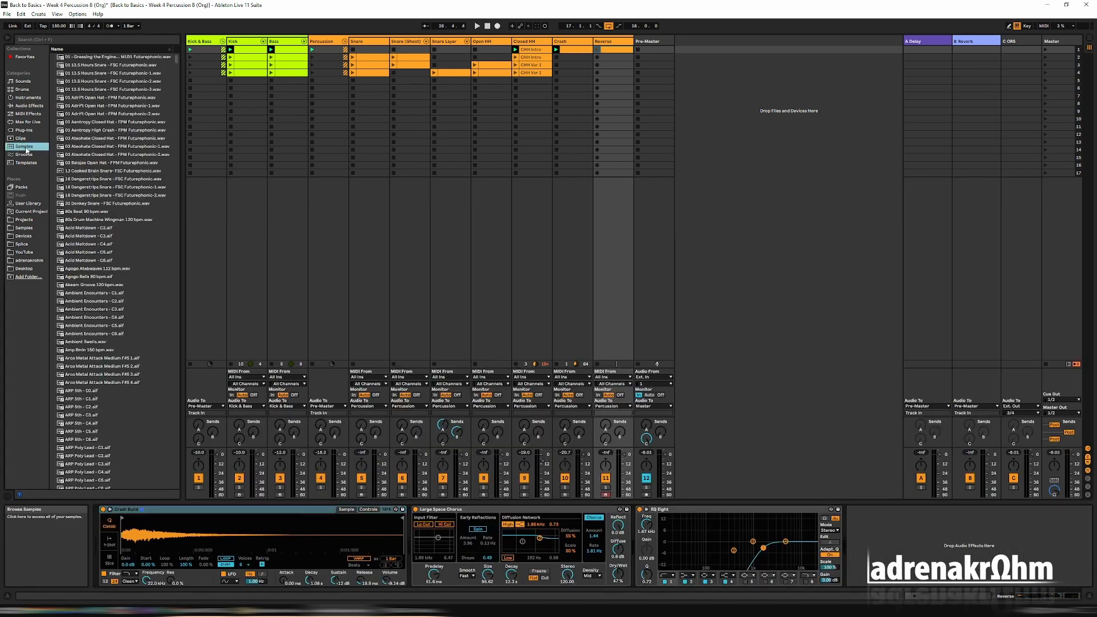
left_click(42, 39)
type("crash")
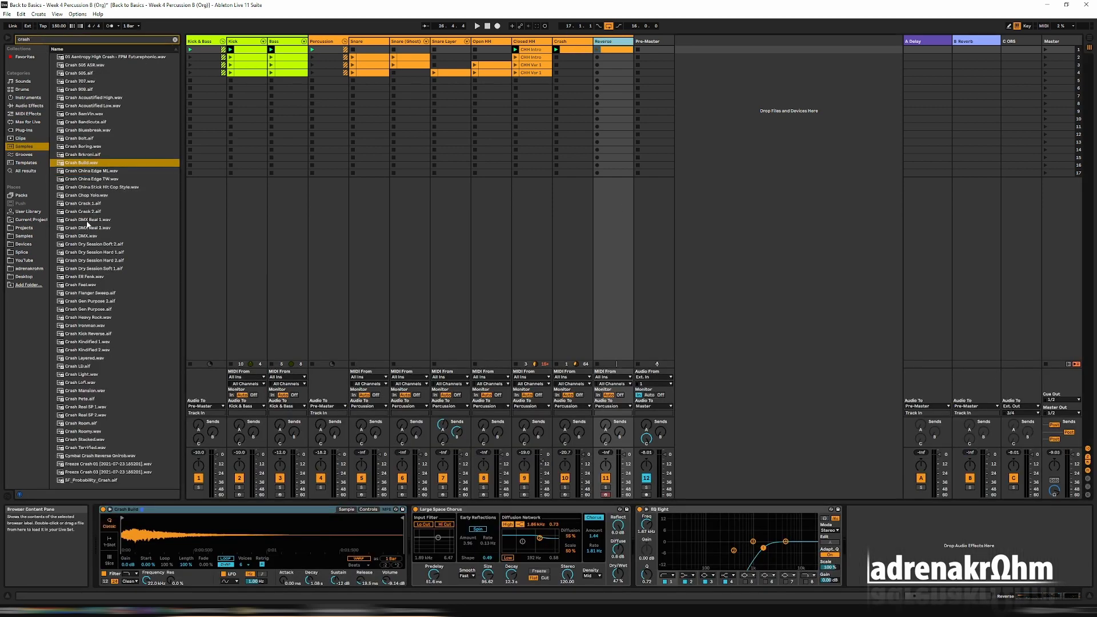
left_click(105, 261)
left_click(92, 317)
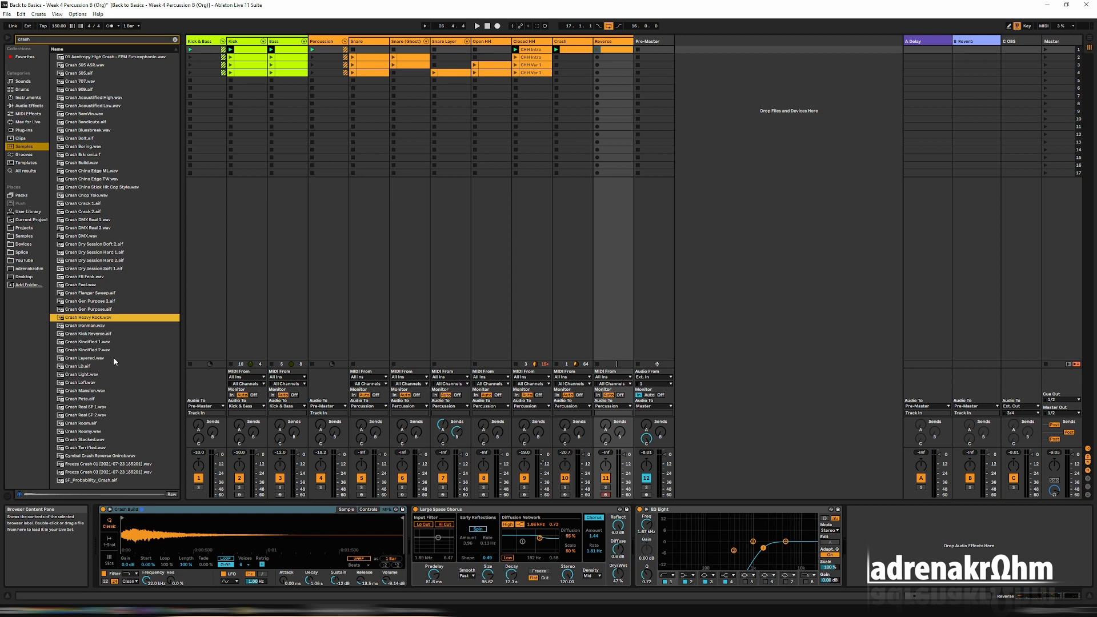
left_click(82, 423)
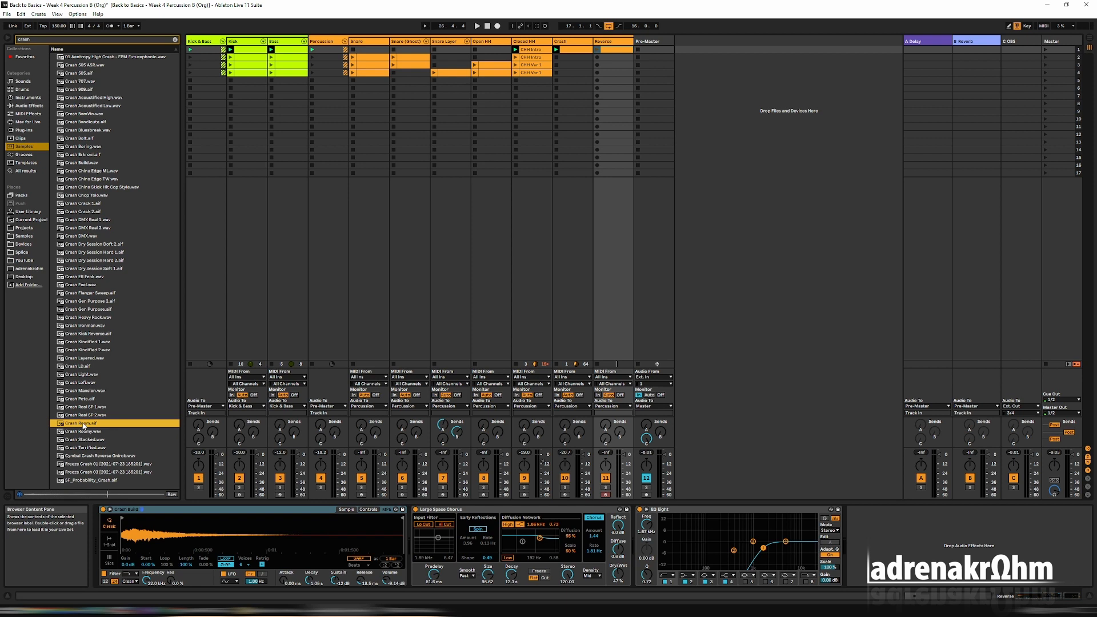
left_click_drag(233, 520, 234, 521)
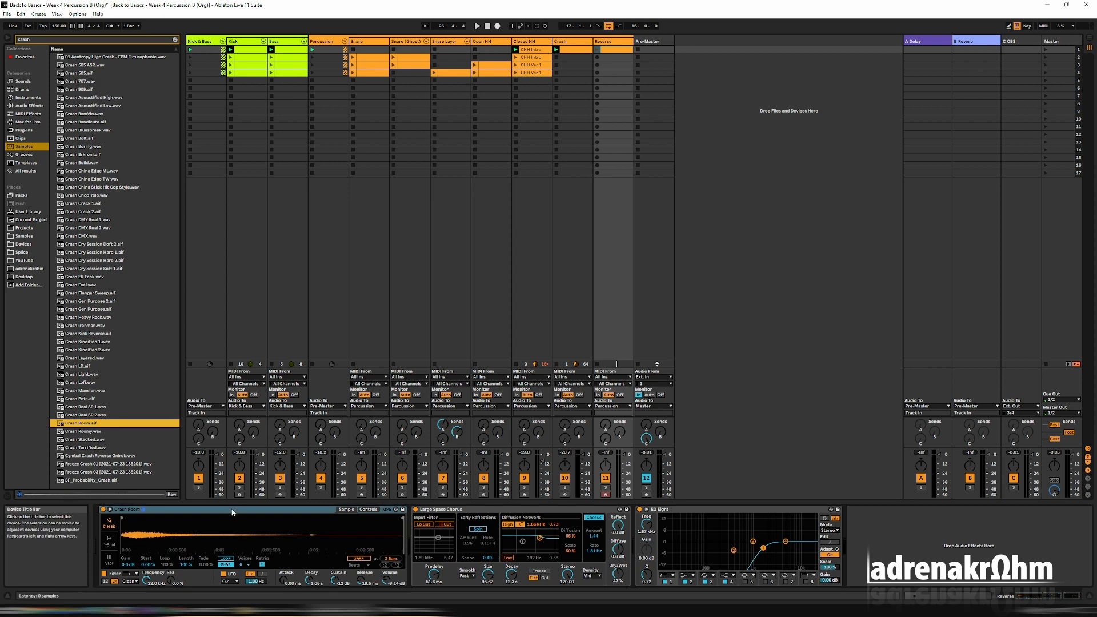
Step: Launch the Reverse clip and solo its track to hear the new crash sample alone
left_click(597, 50)
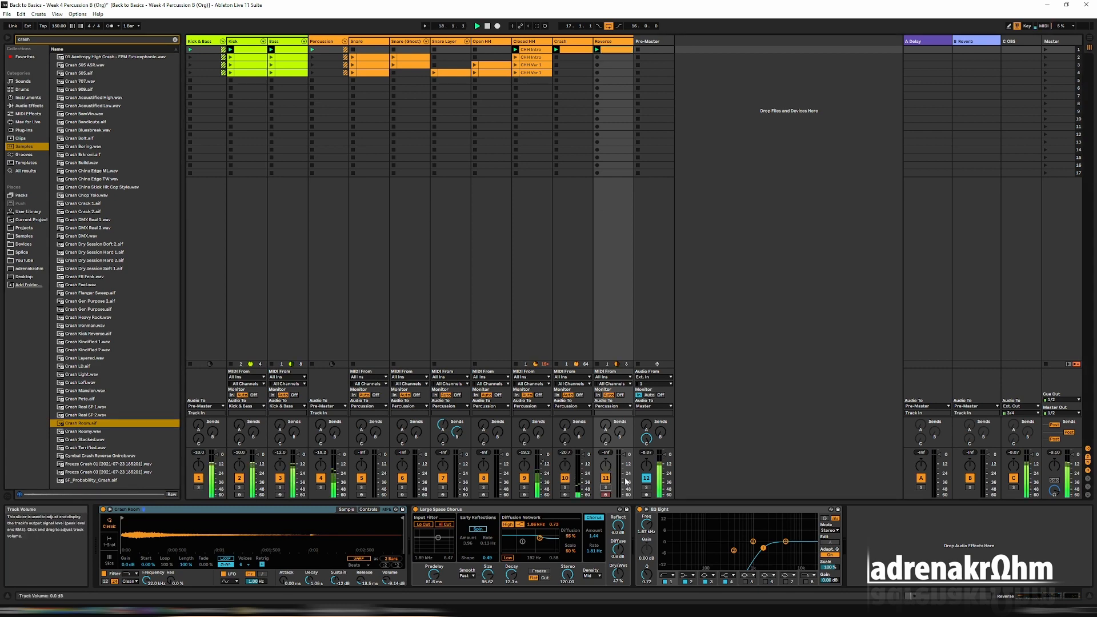
left_click(606, 488)
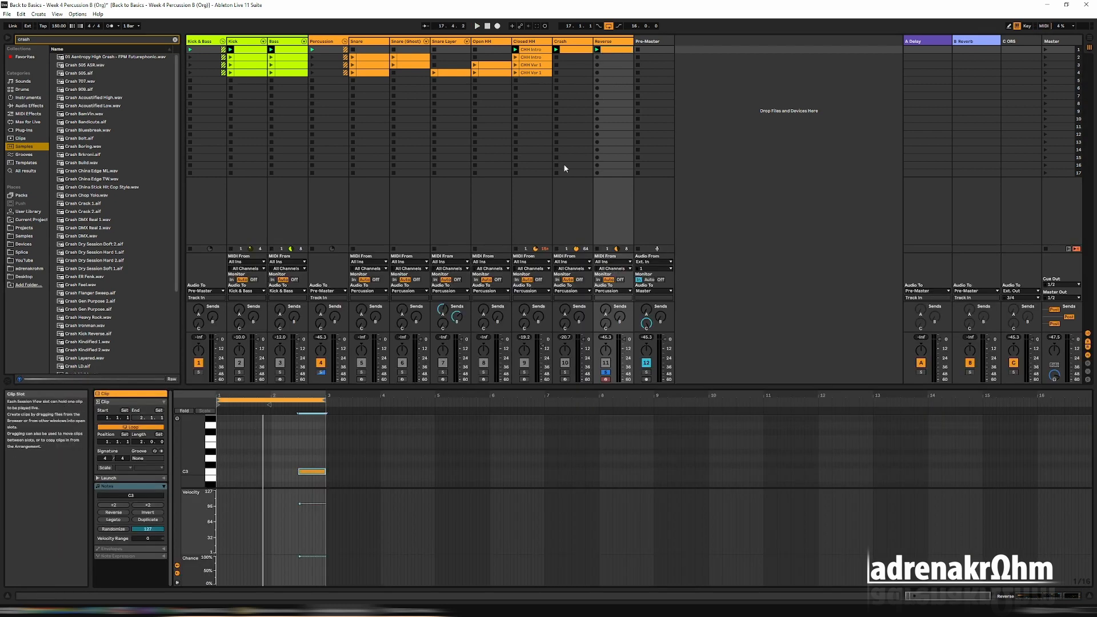
key("space")
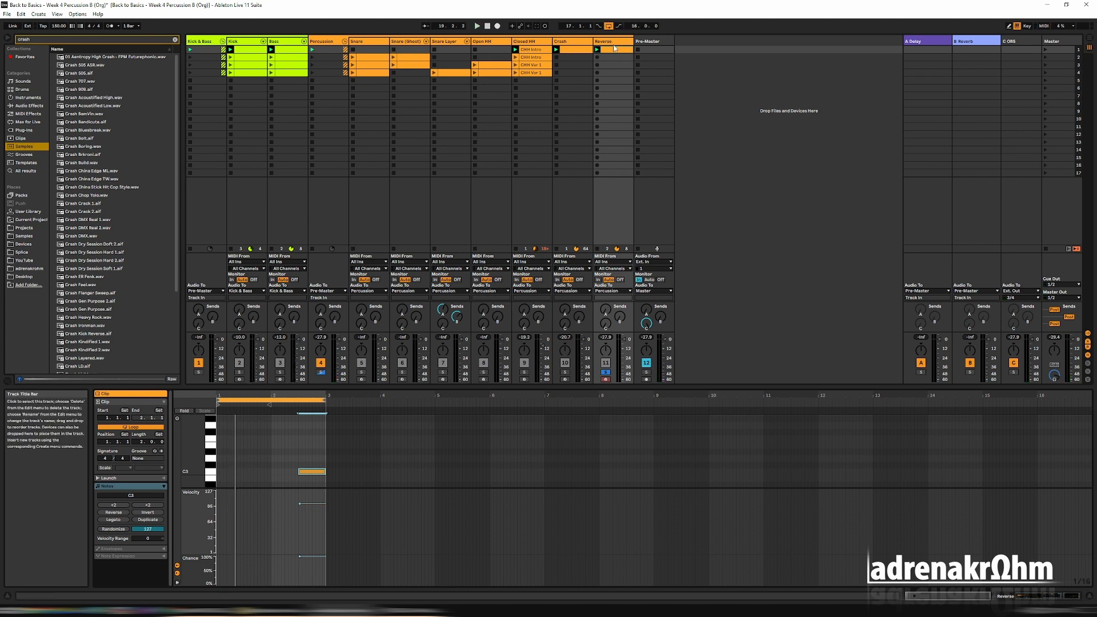
key("space")
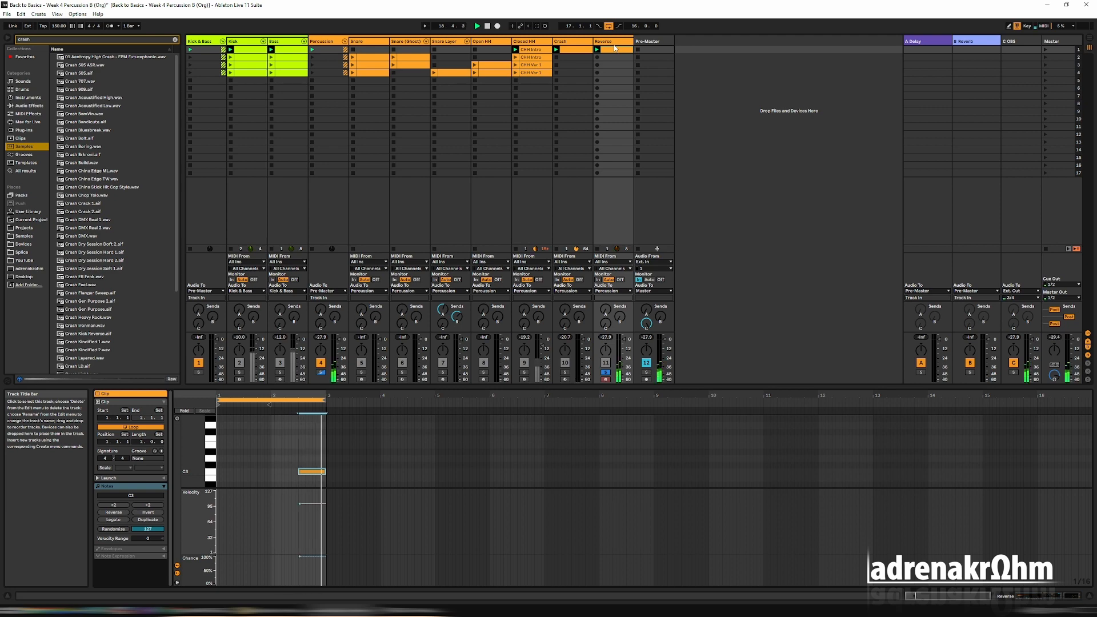
Step: Reverse the Crash Room sample and move its start point to about two-thirds along the waveform, where the swell builds
left_click(615, 48)
right_click(268, 529)
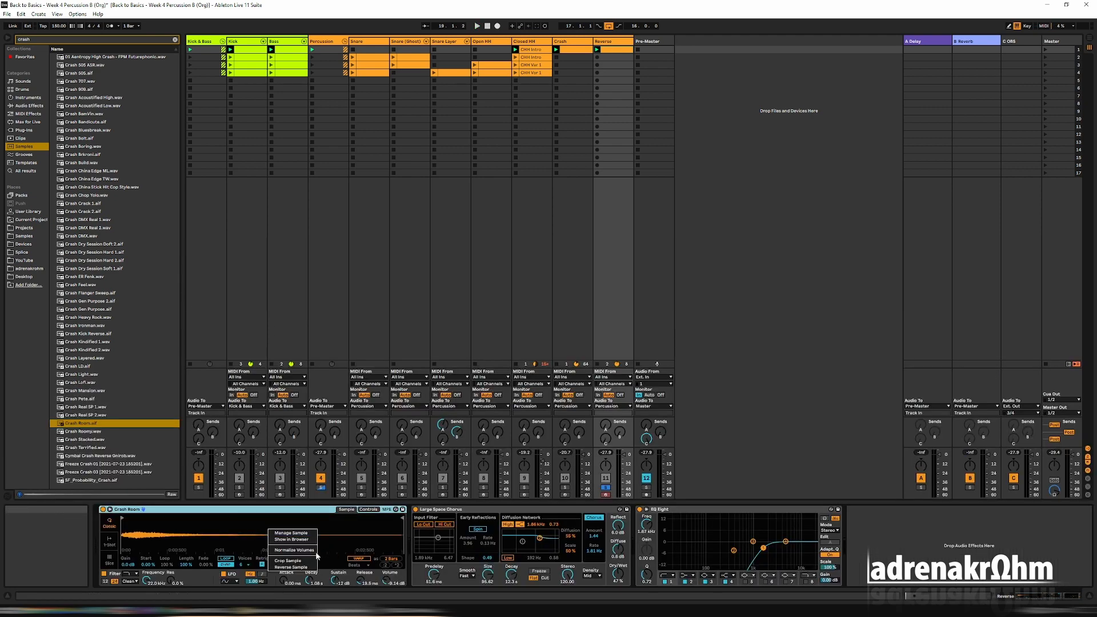
left_click(301, 568)
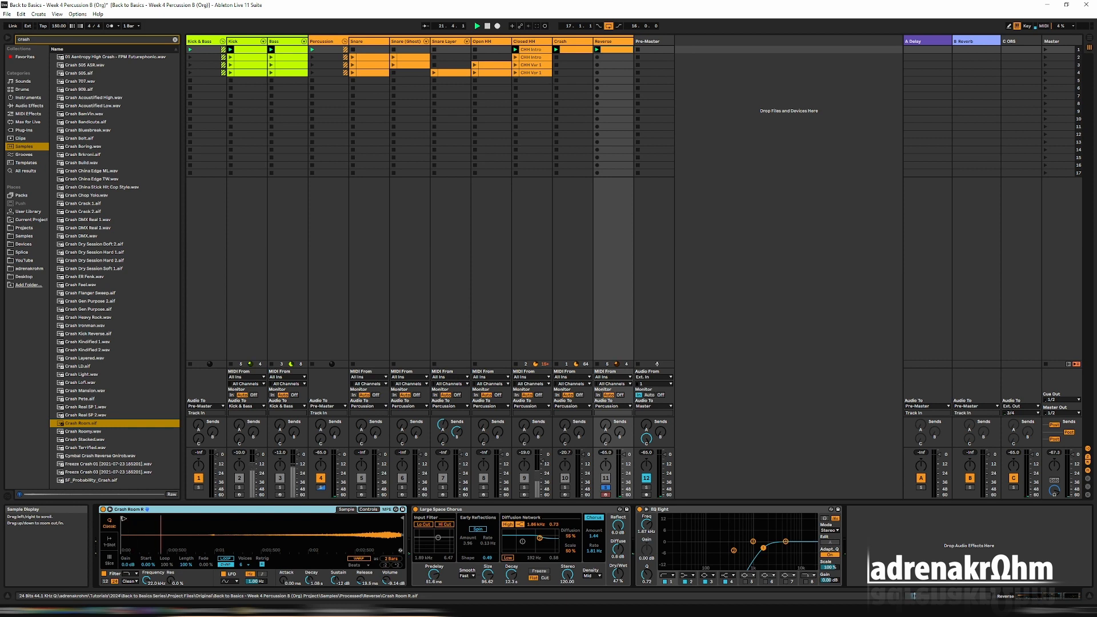
left_click(268, 534)
left_click_drag(238, 522, 313, 522)
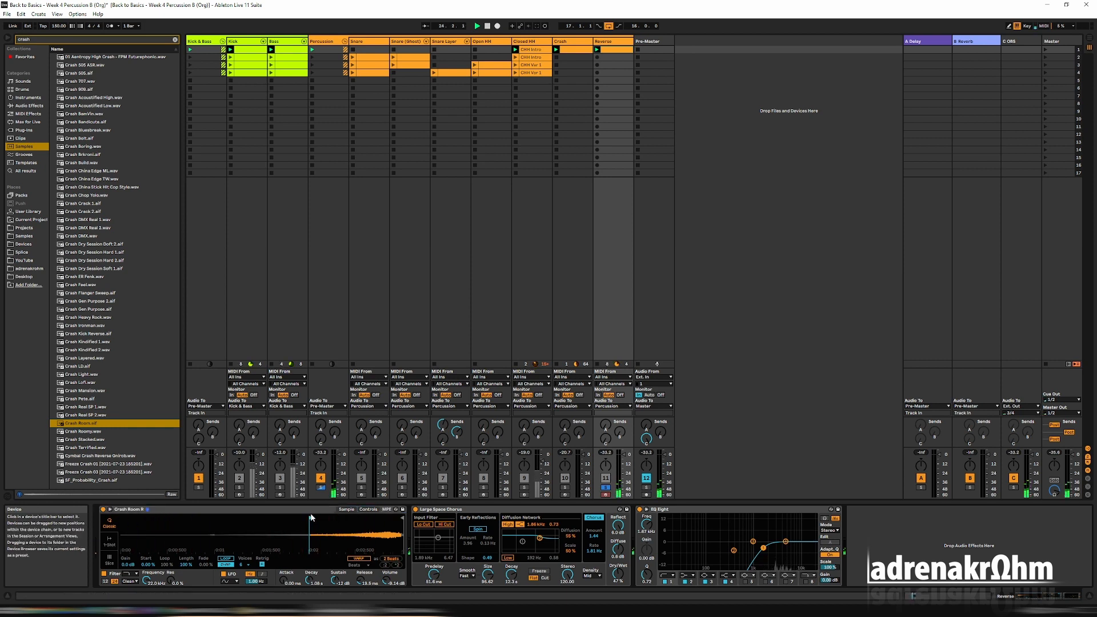
mouse_move(313, 517)
left_mouse_down()
mouse_move(336, 520)
mouse_move(323, 521)
left_mouse_up()
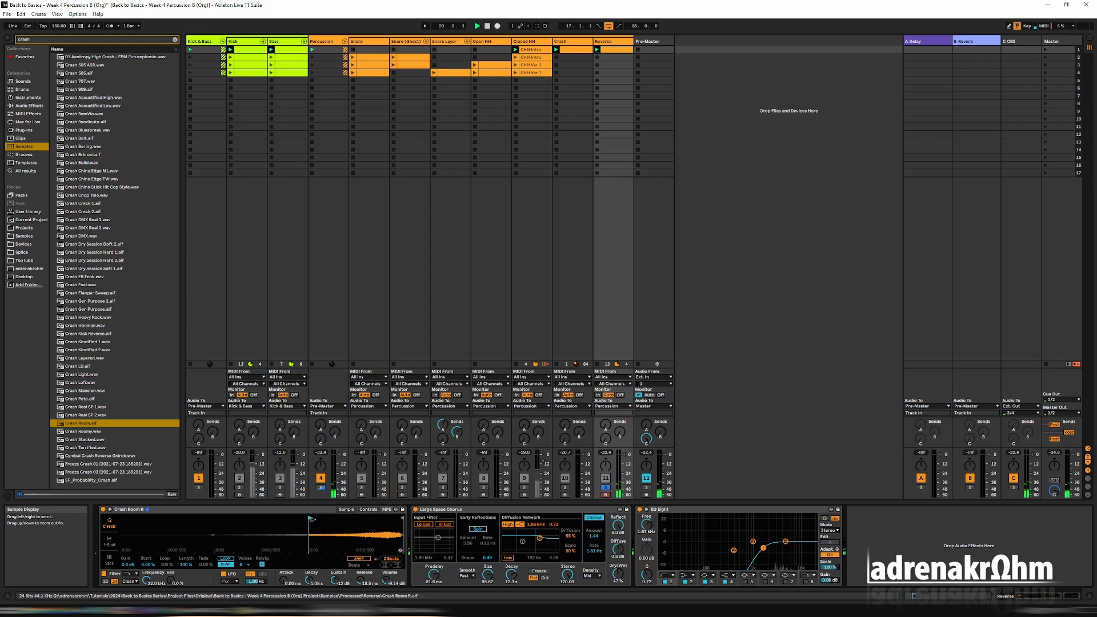
Step: Unsolo the Reverse track, raise its sampler volume to -2.86 dB in the full mix and stop playback
left_click(605, 489)
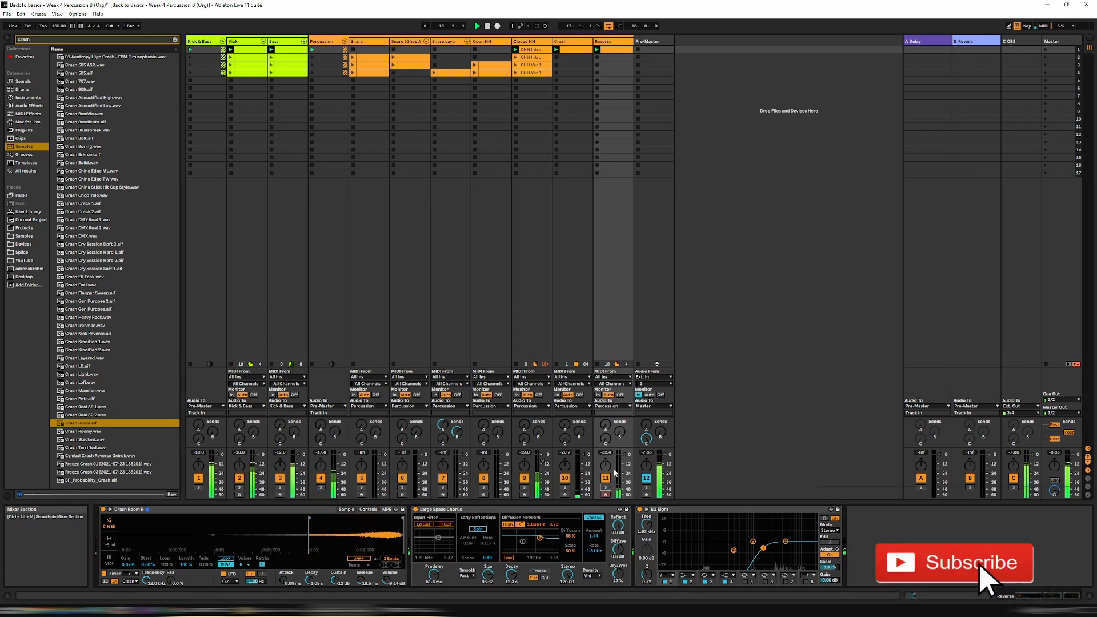
left_click_drag(386, 581, 386, 576)
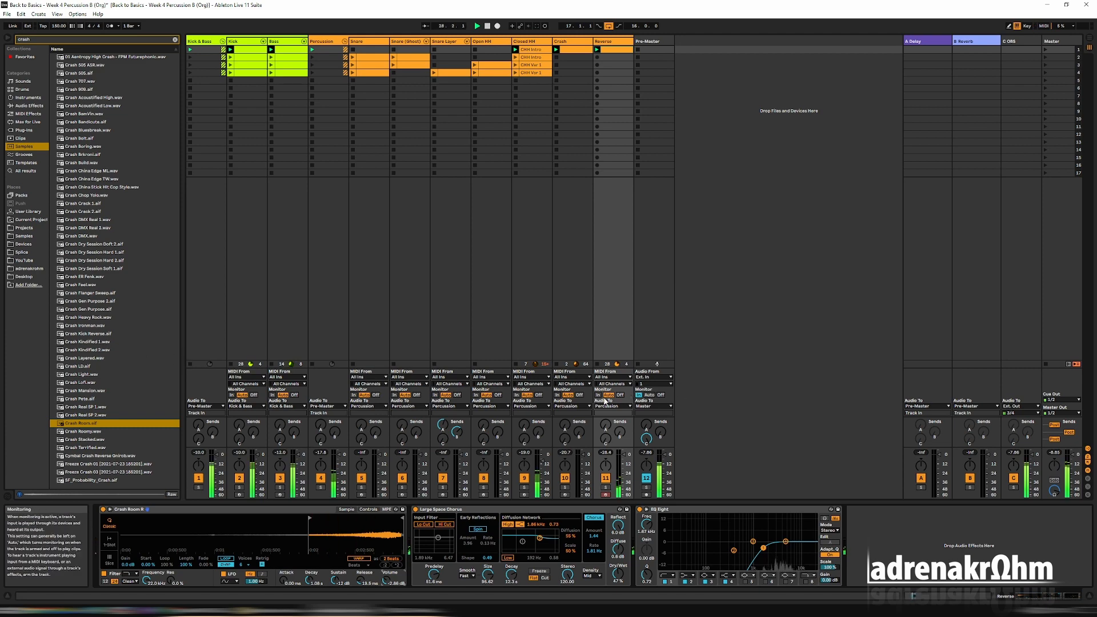
key("space")
Step: Set the Reverse clip's loop length to 16 bars
double_click(614, 51)
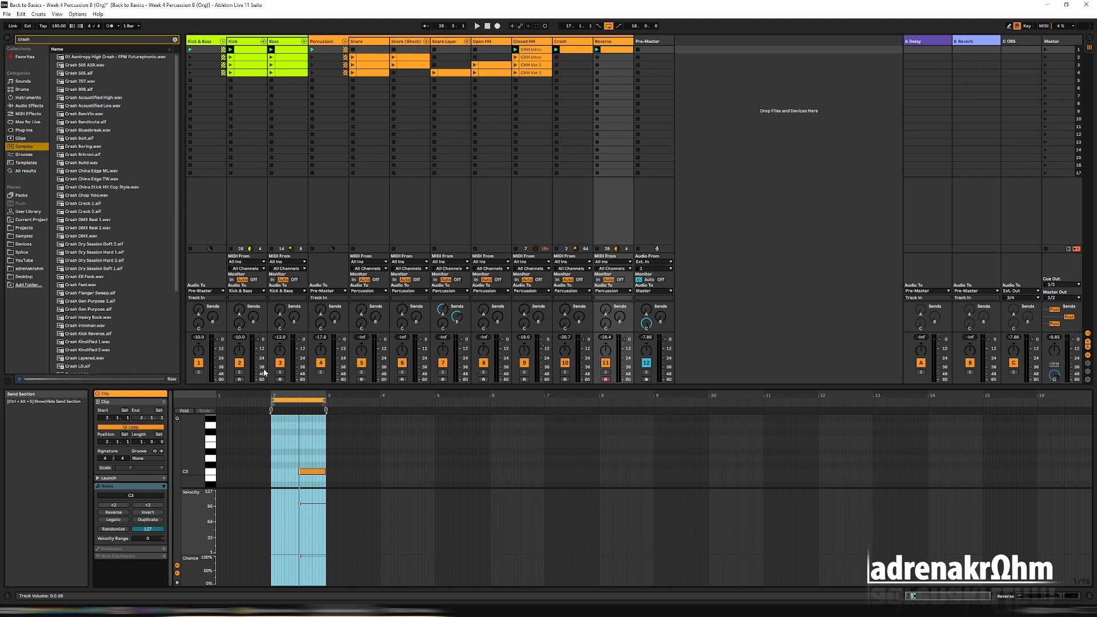
left_click(311, 472)
left_click(141, 443)
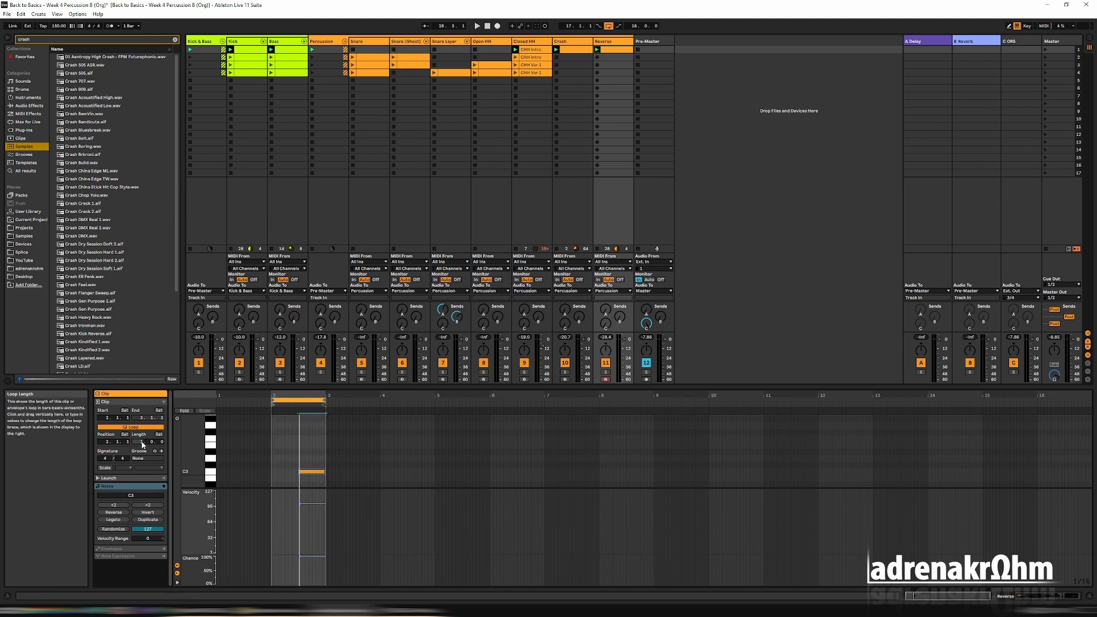
type("16")
key("Return")
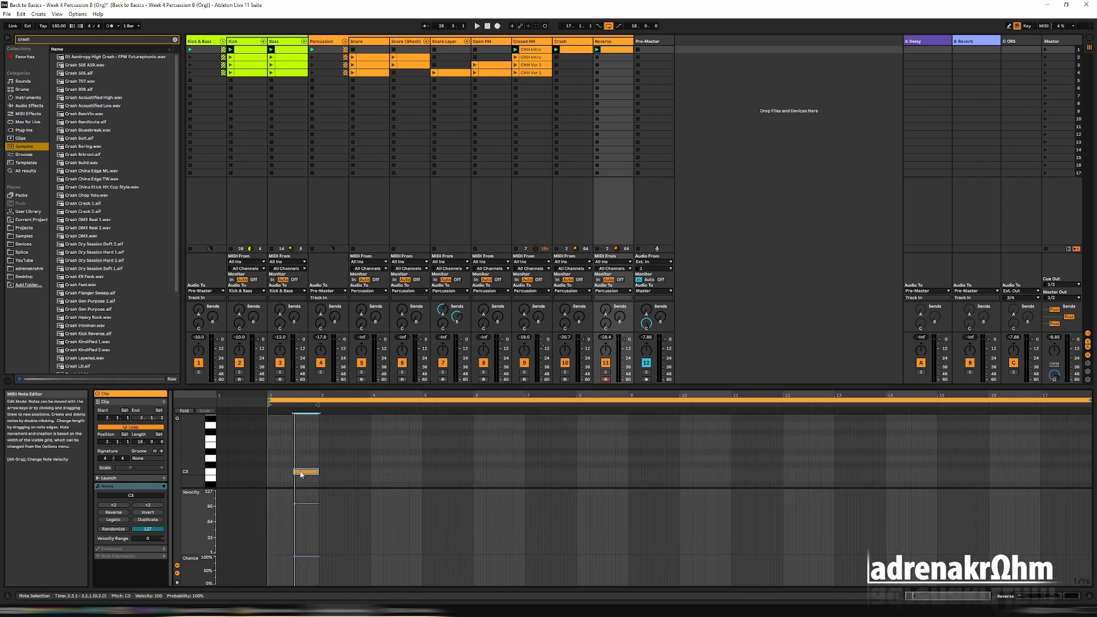
Step: Coarsen the note grid, move the C3 note to the loop's final two beats at 17.3.1, and play the mix
left_click_drag(315, 472, 335, 472)
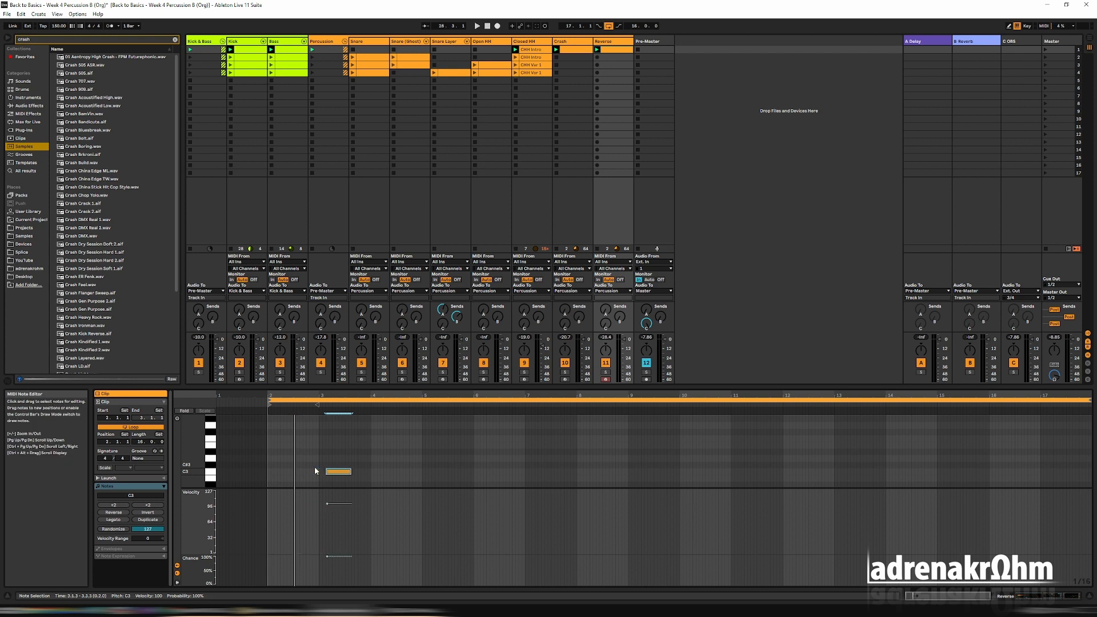
right_click(1076, 575)
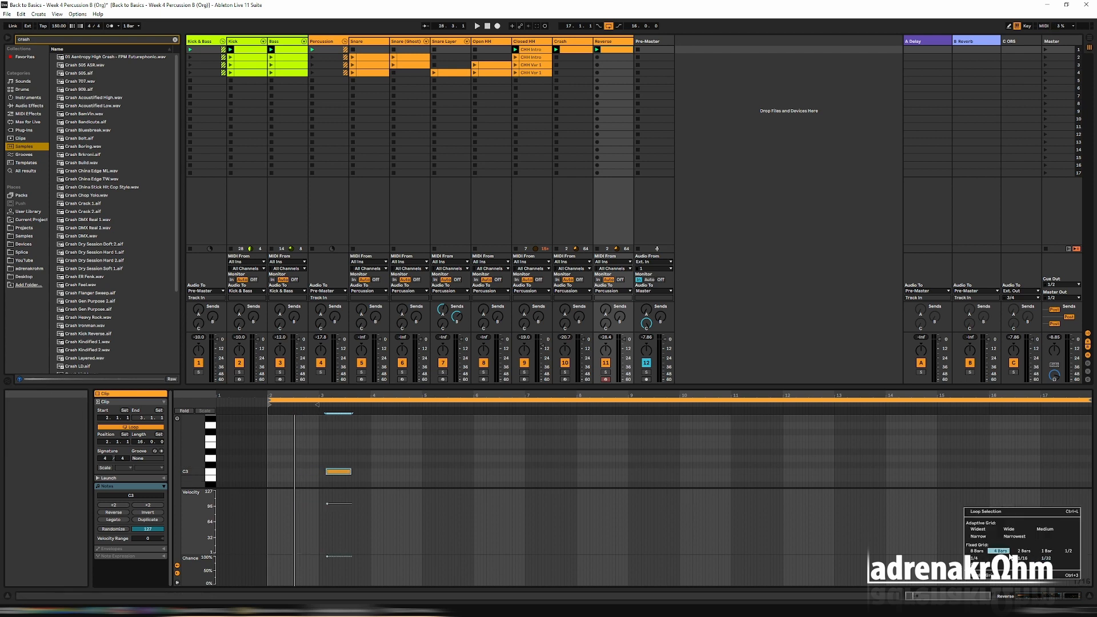
left_click(984, 552)
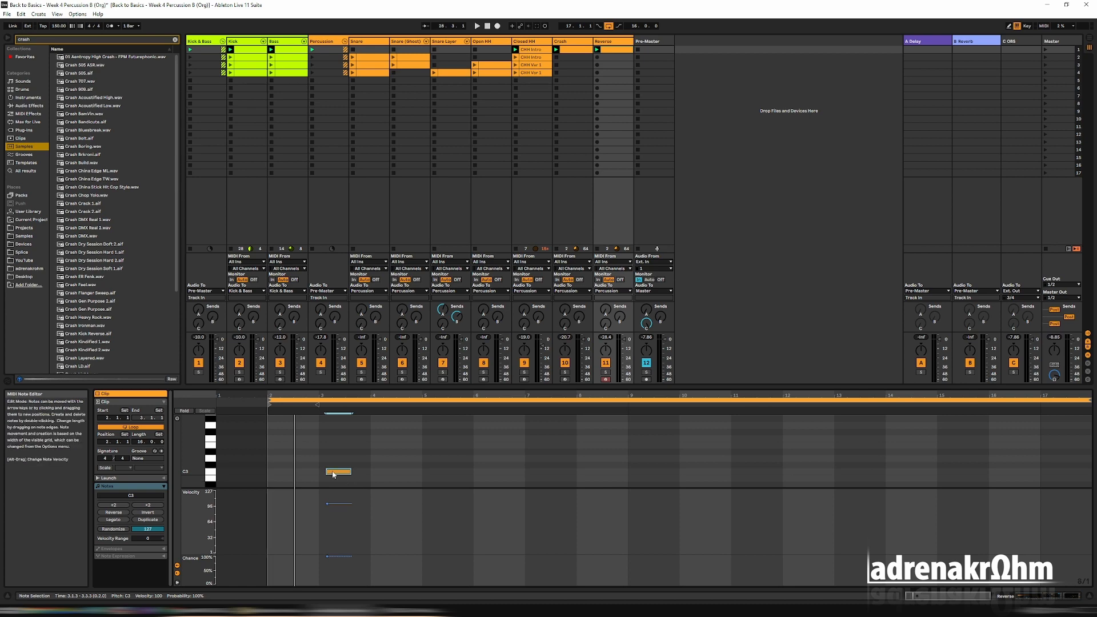
left_click_drag(346, 472, 1079, 472)
double_click(605, 41)
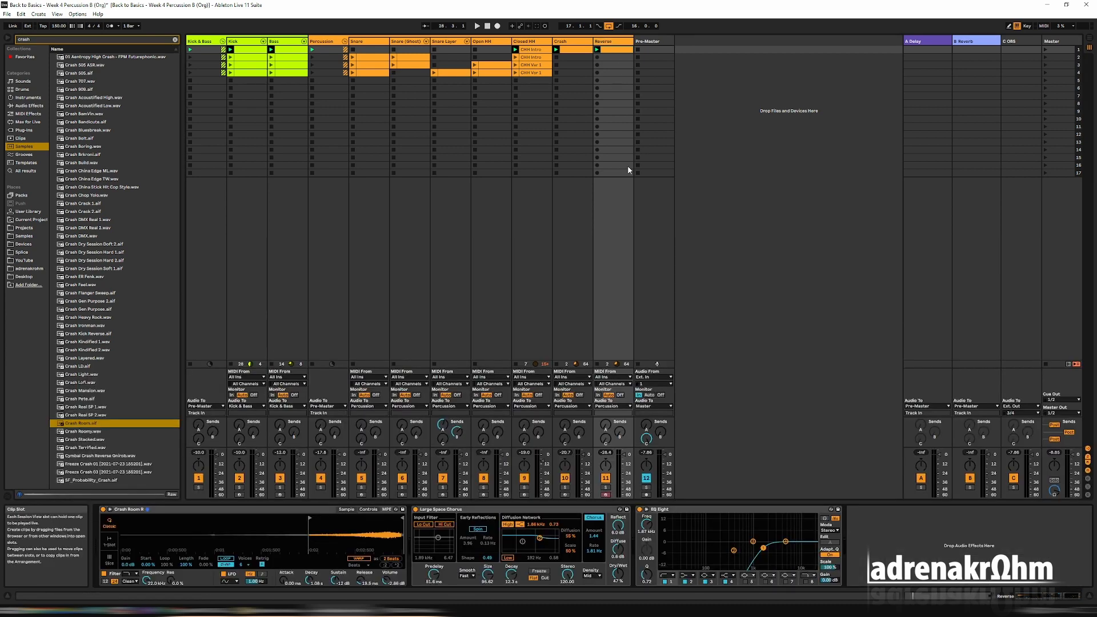
key("space")
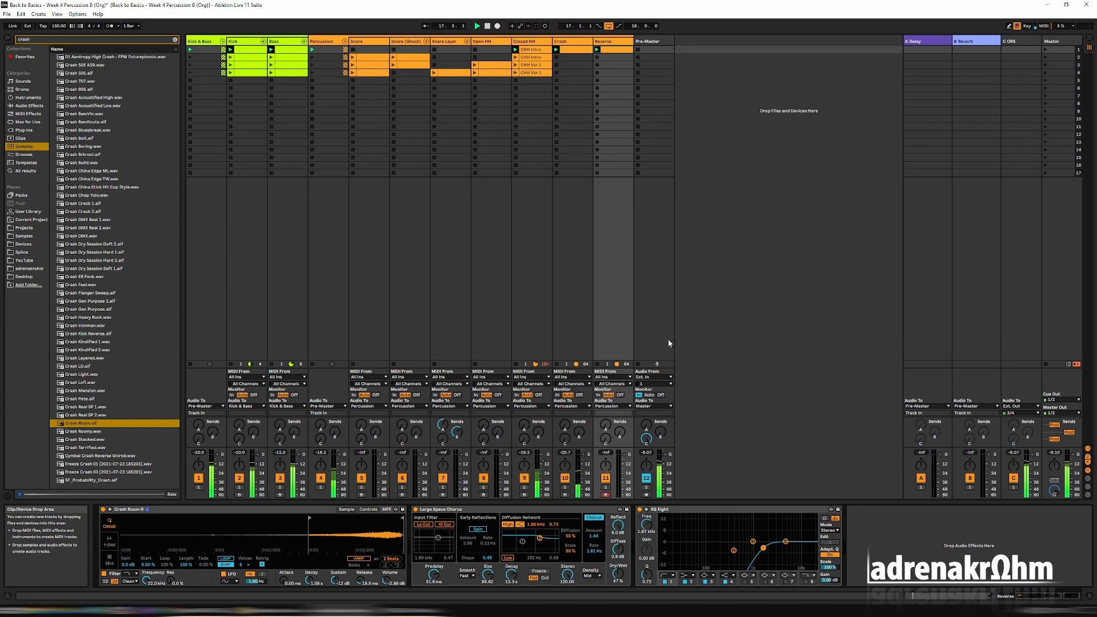
Step: Extend the C3 note back to fill the final bar and loop only the last two bars from 16.1.1 for playback
double_click(615, 50)
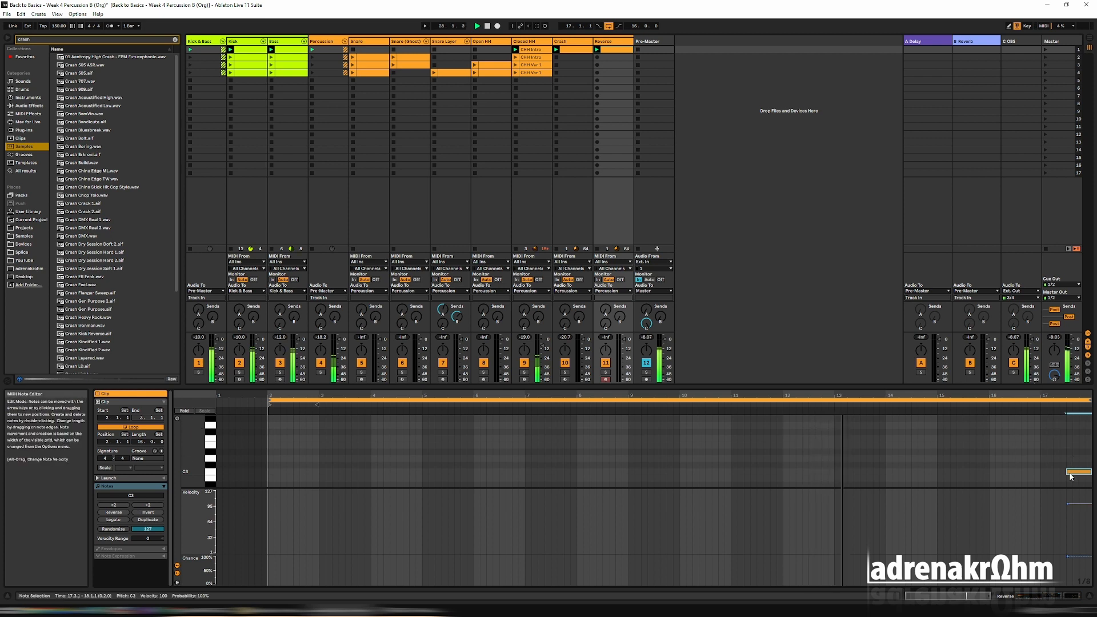
left_click(589, 51)
left_click(612, 50)
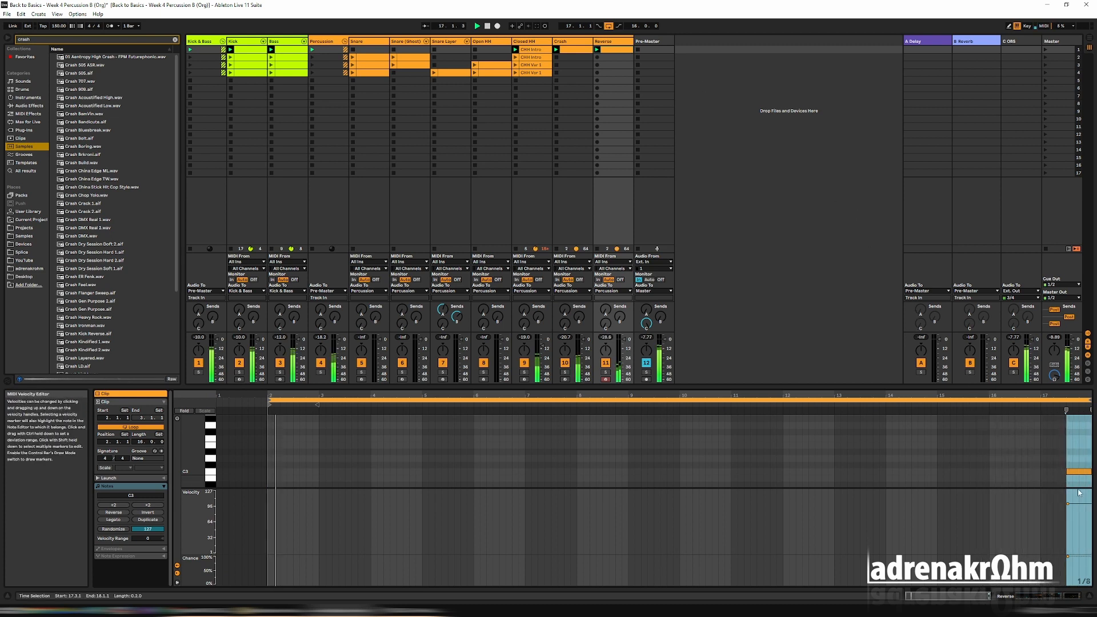
left_click_drag(1068, 472, 1042, 472)
left_click_drag(269, 402, 992, 402)
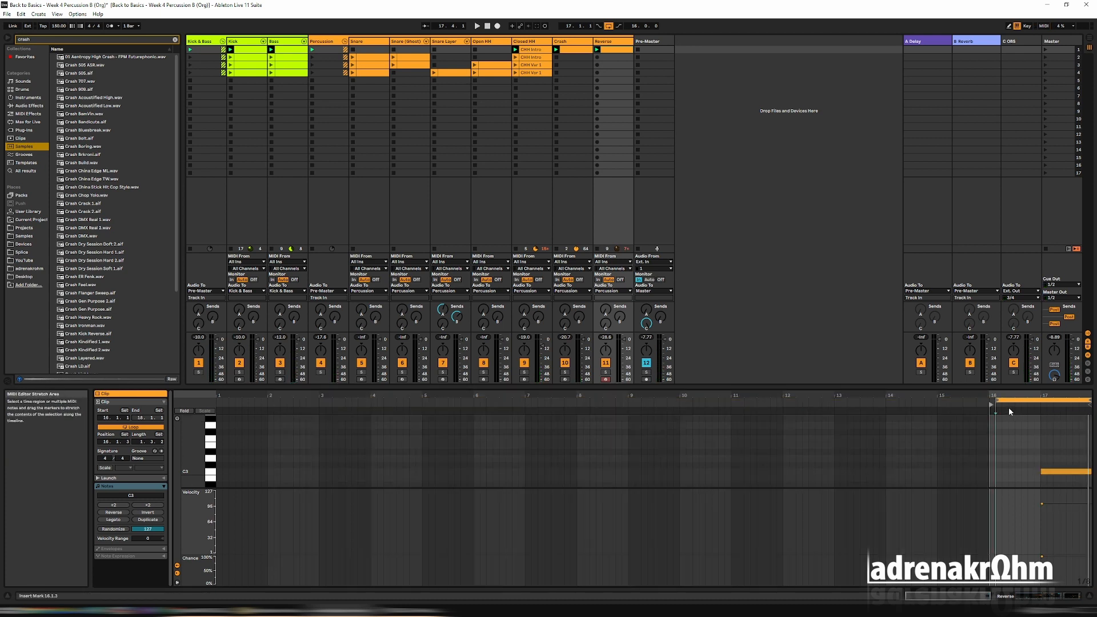
key("space")
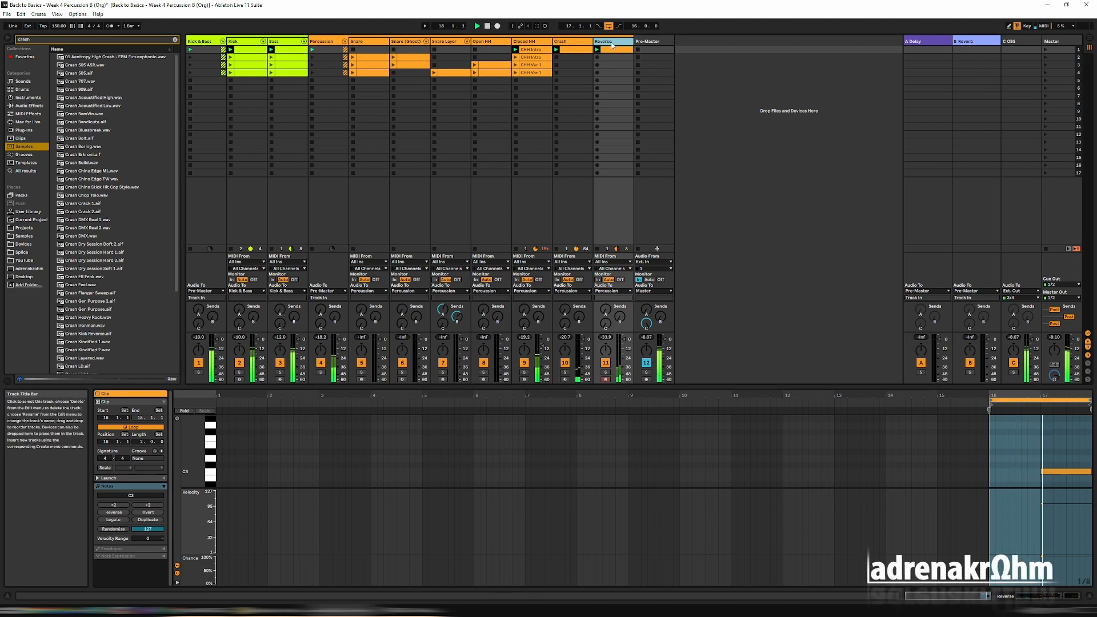
Step: Shift the reversed sample's start point slightly earlier and lower the sampler volume to -6.71 dB
key("shift+Tab")
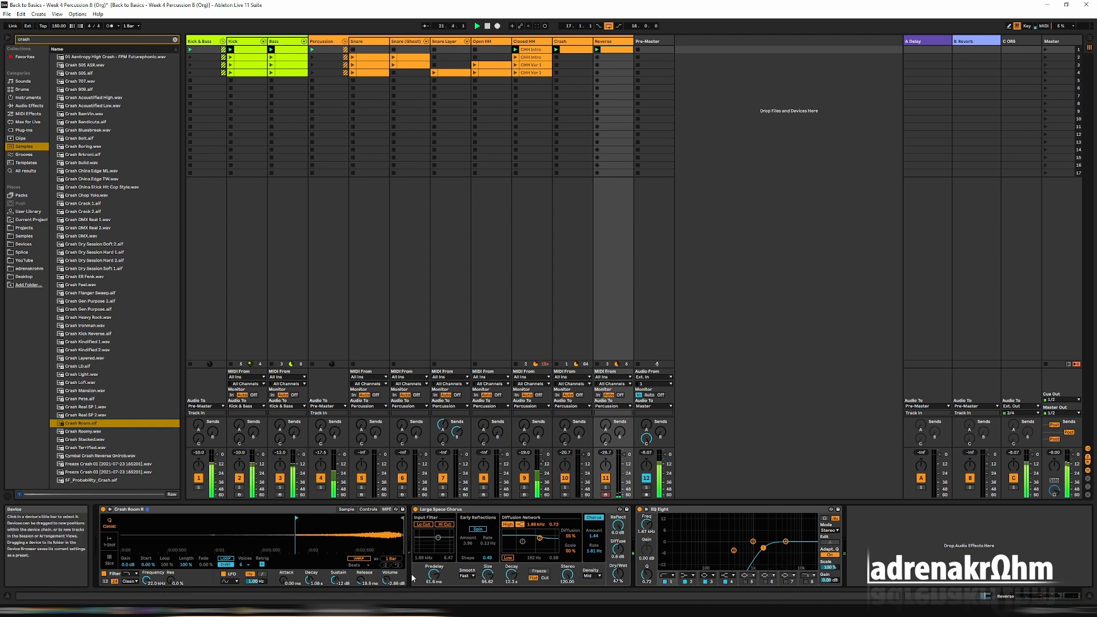
left_click_drag(386, 581, 386, 583)
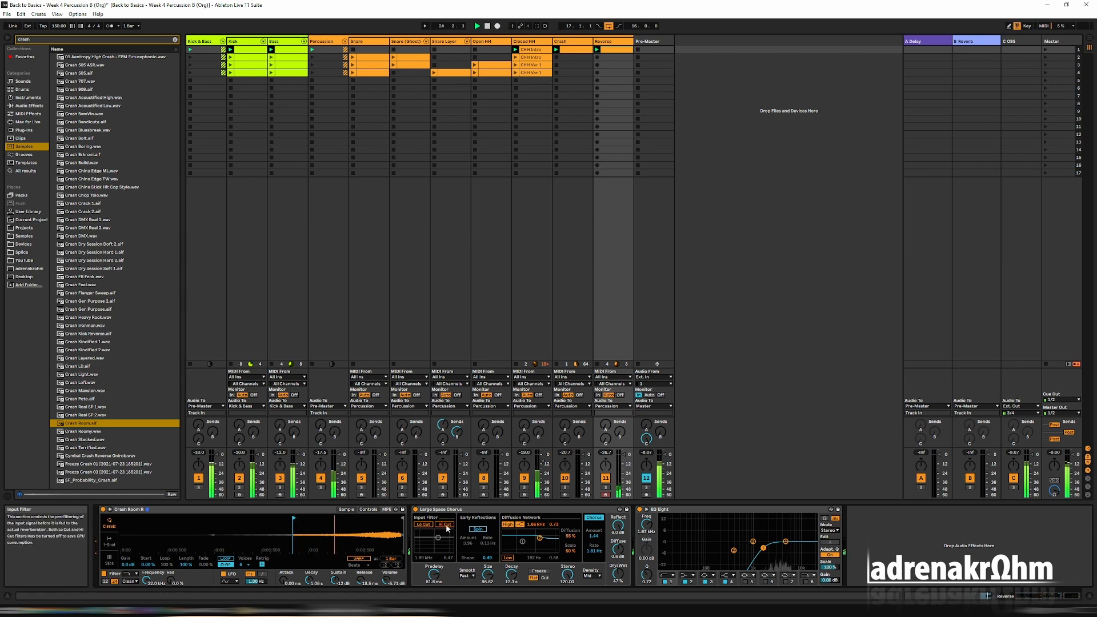
Step: Add the Chorus Classic preset to the Closed HH track, between its sampler and the Delay
left_click(491, 43)
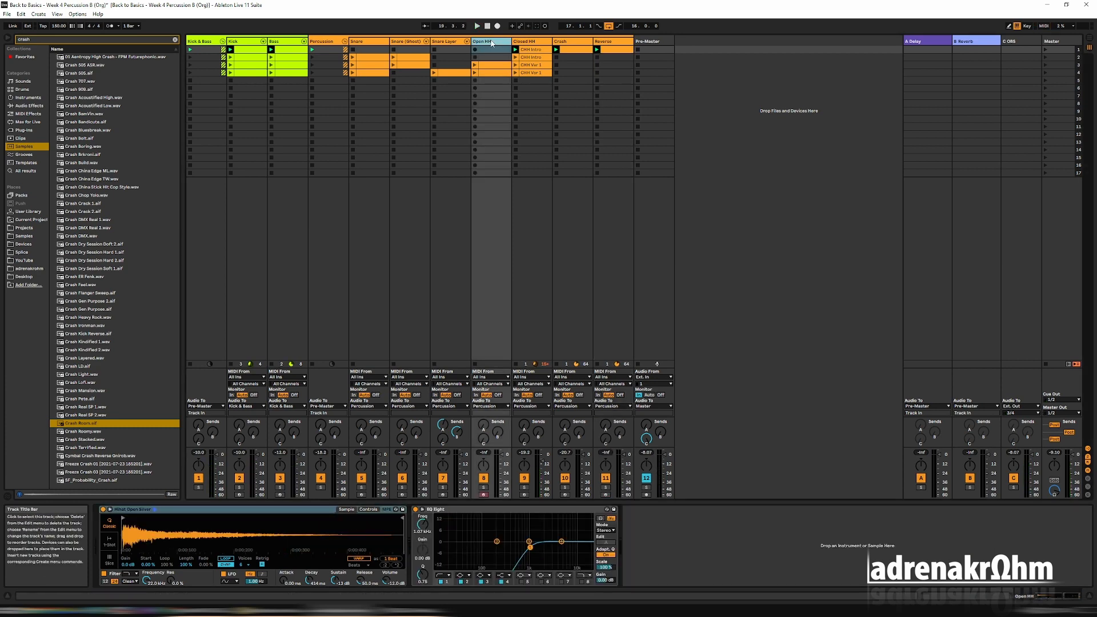
left_click(527, 43)
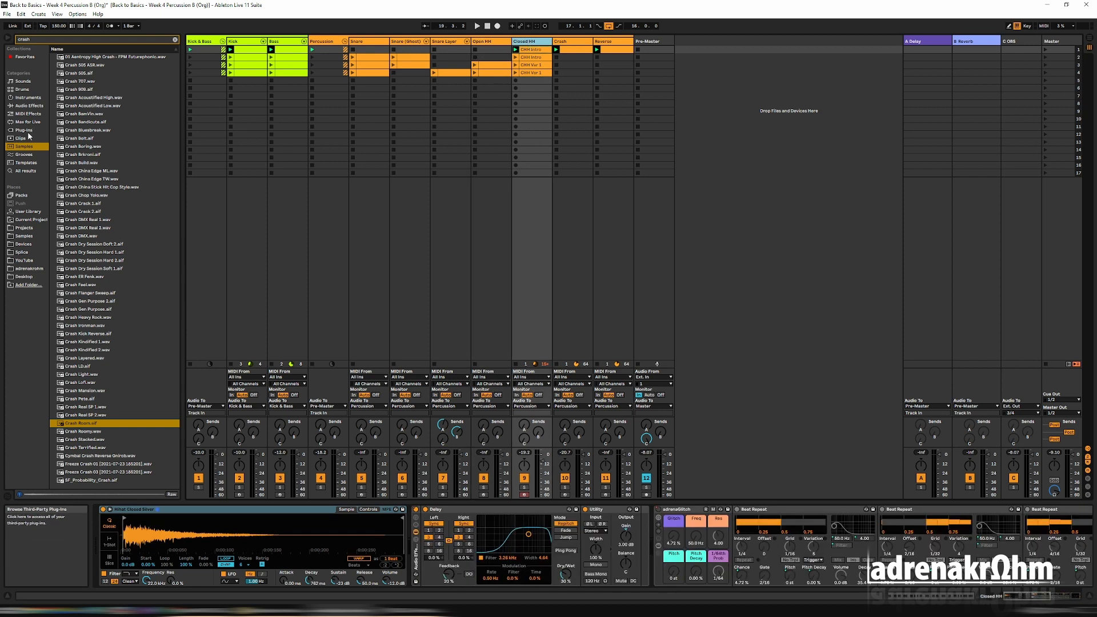
left_click(28, 106)
left_click(175, 40)
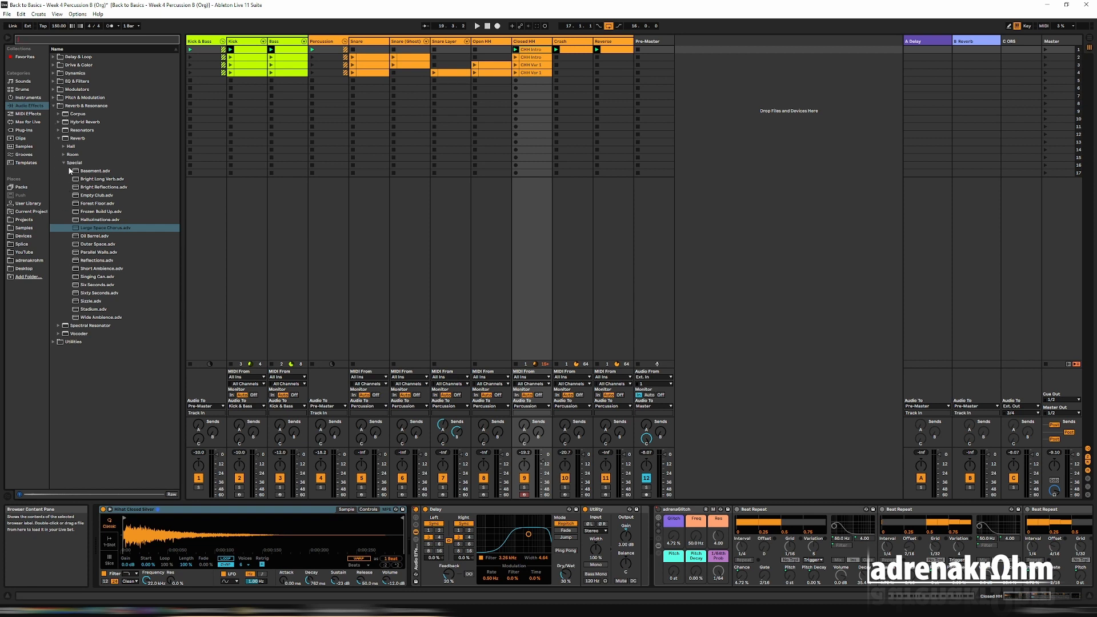
left_click(53, 105)
left_click(53, 98)
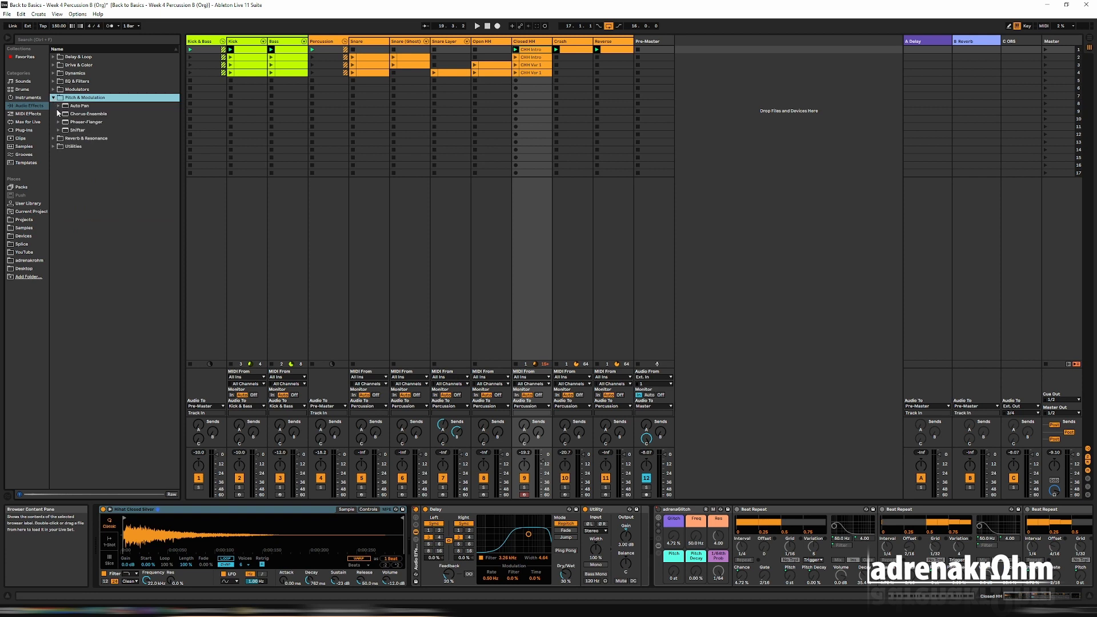
left_click(59, 114)
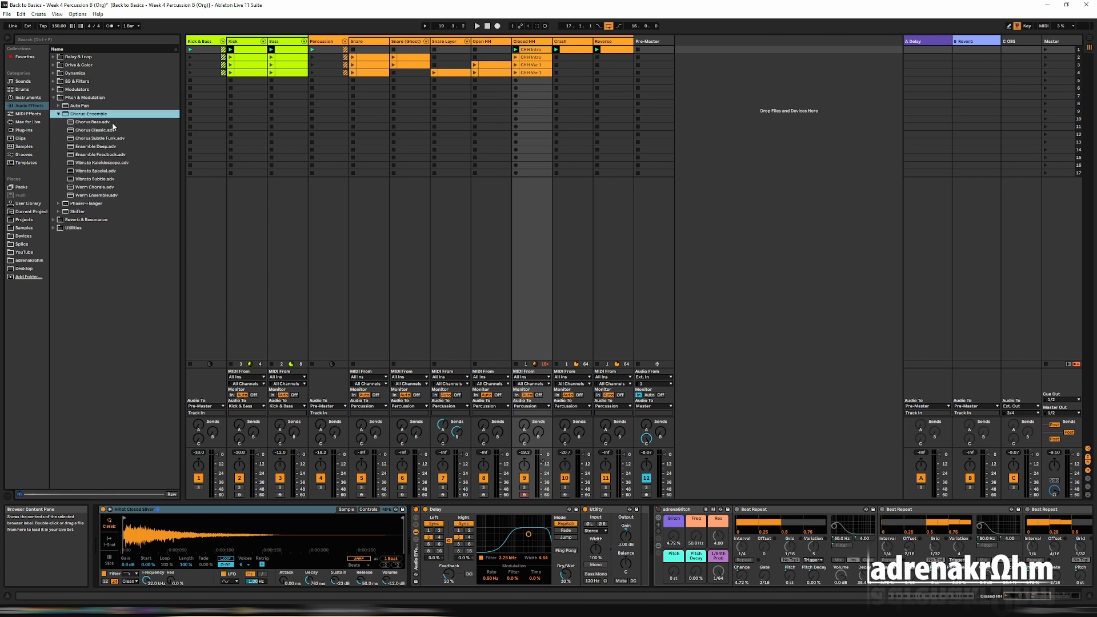
left_click(92, 131)
left_click_drag(87, 132, 392, 286)
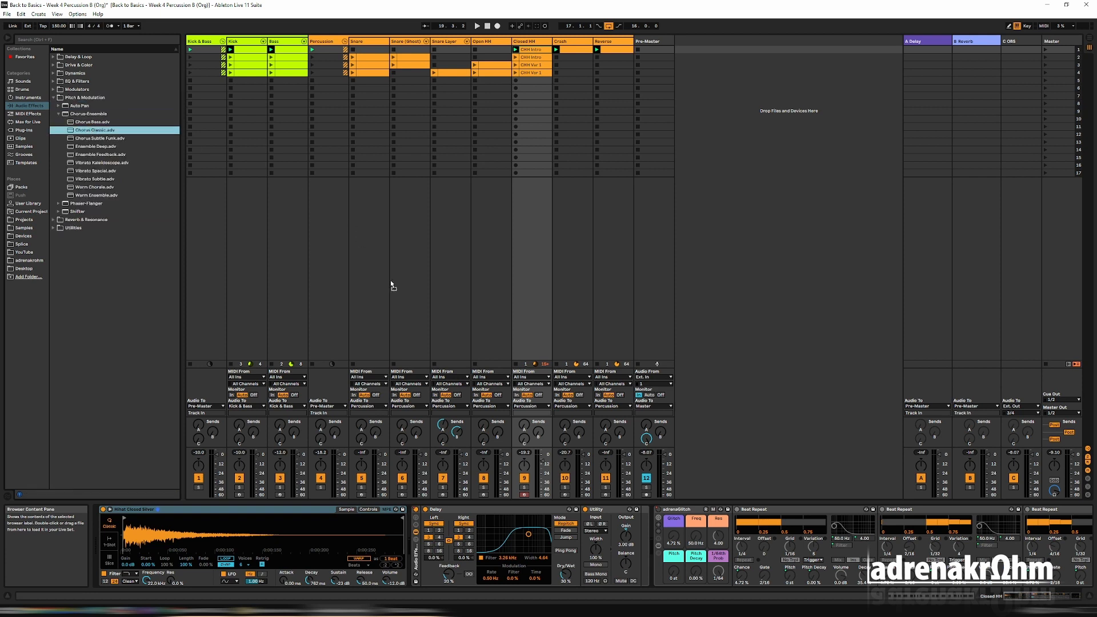
left_click_drag(439, 503, 416, 529)
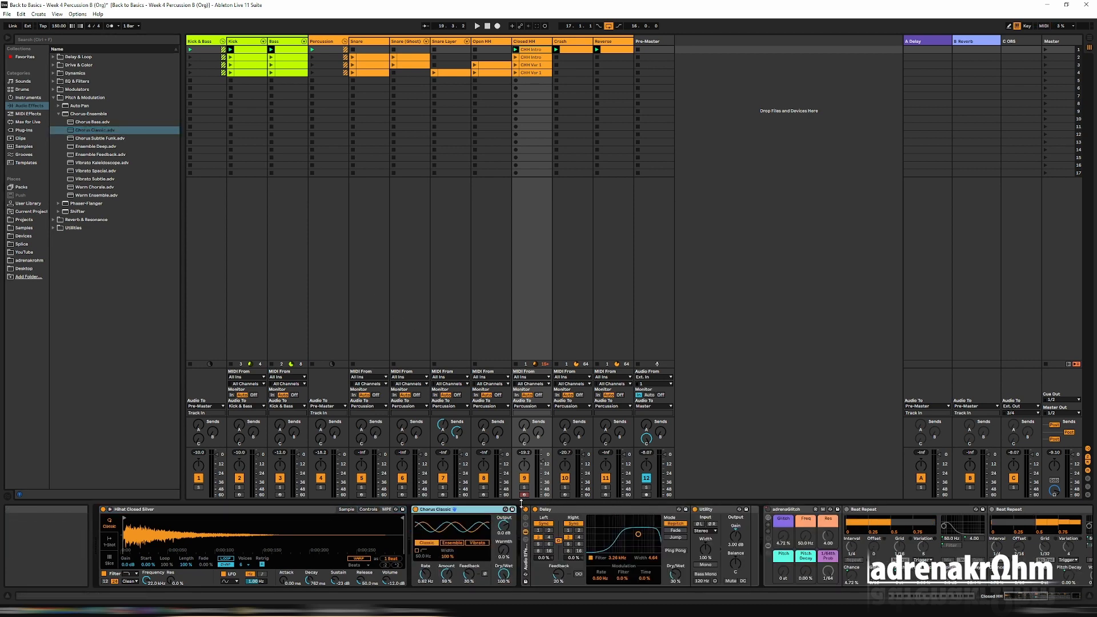
Step: Set the Closed HH chorus Dry/Wet to 21% during soloed playback, and place a duplicate of the chorus on the Open HH track
key("space")
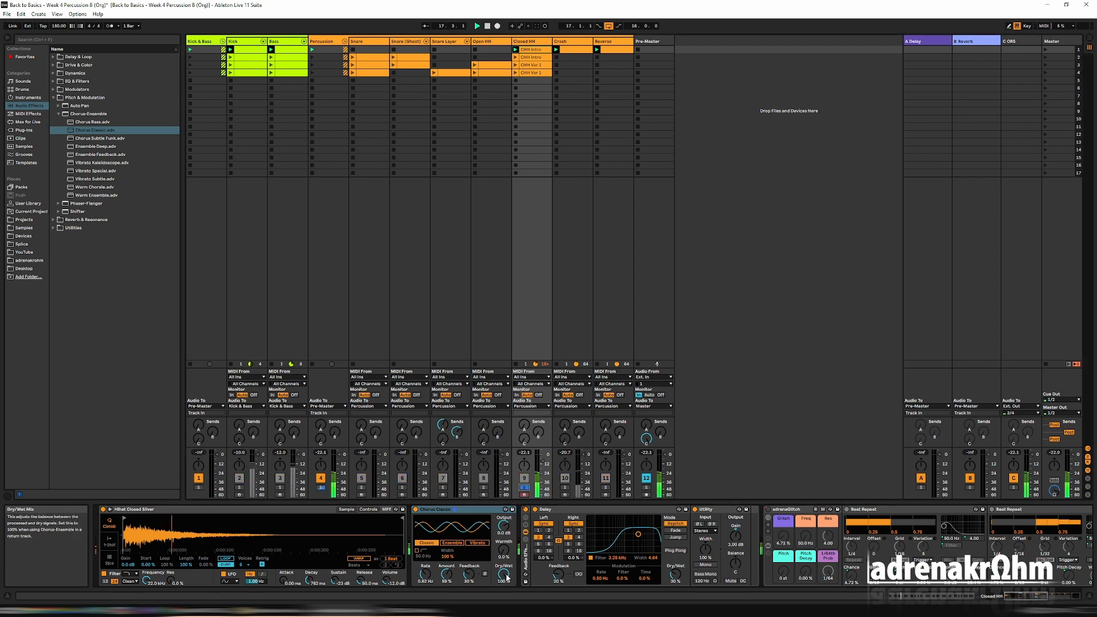
left_click_drag(505, 578, 504, 609)
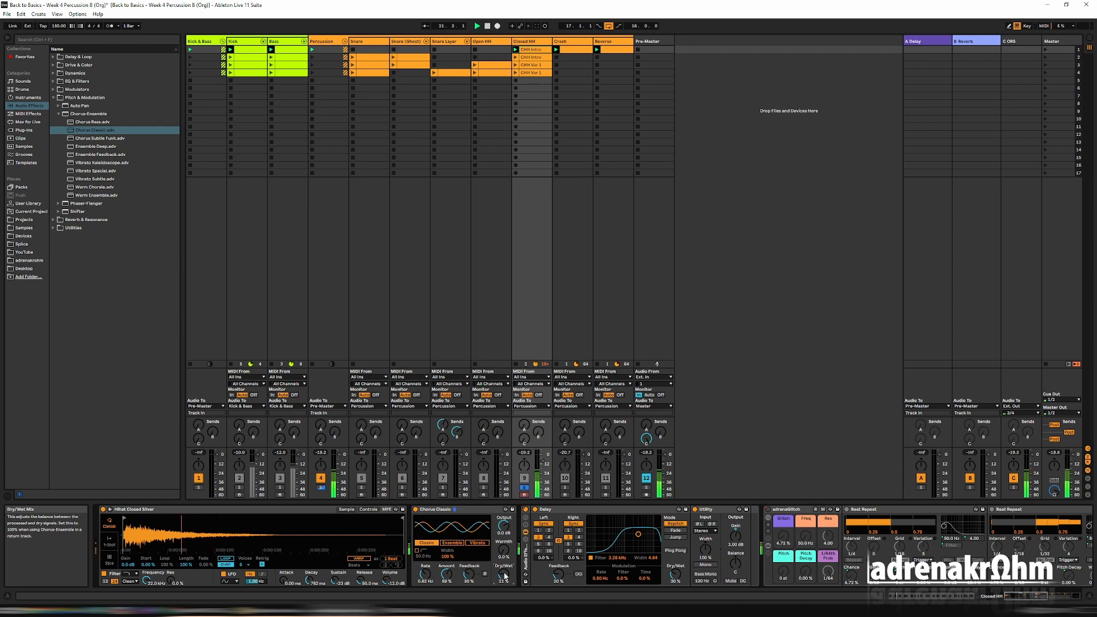
left_click(468, 512)
key("ctrl+d")
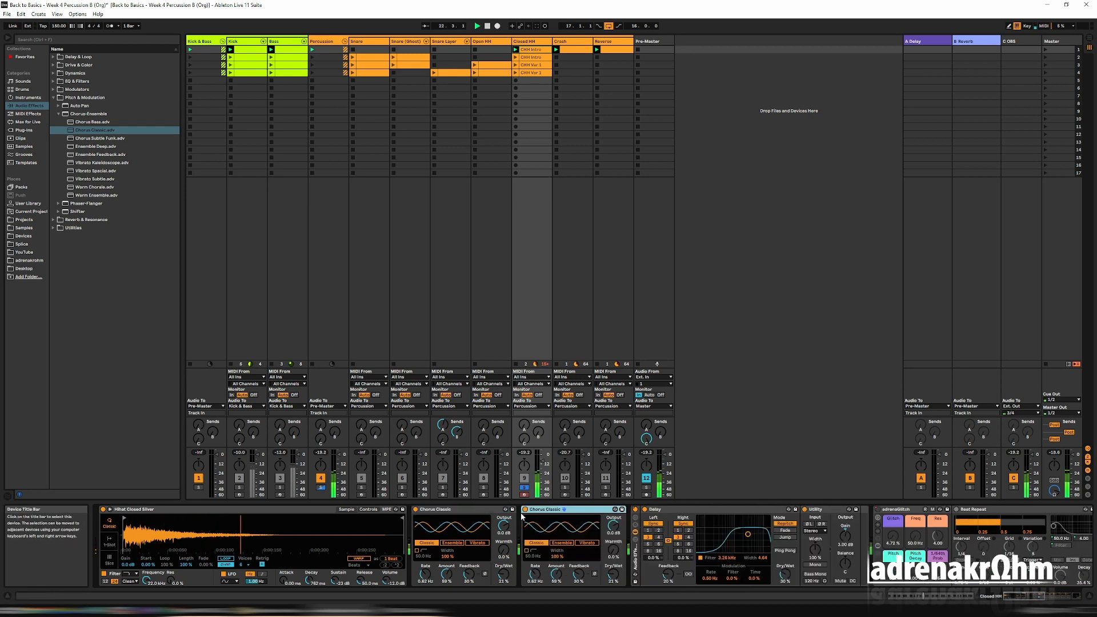
left_click(489, 49)
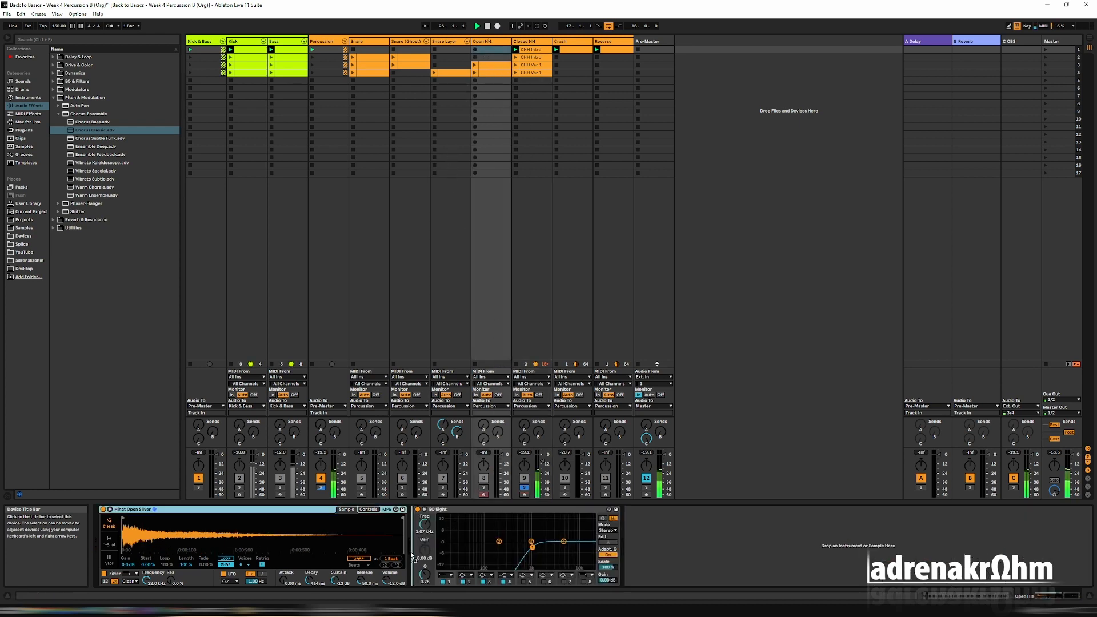
left_click(537, 42)
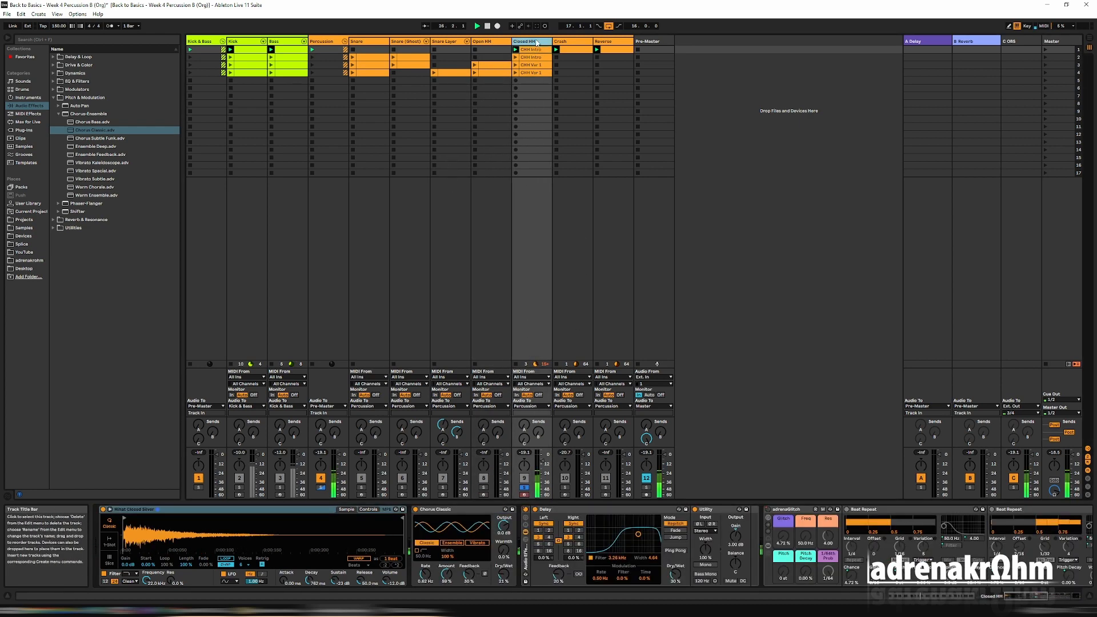
left_click(525, 489)
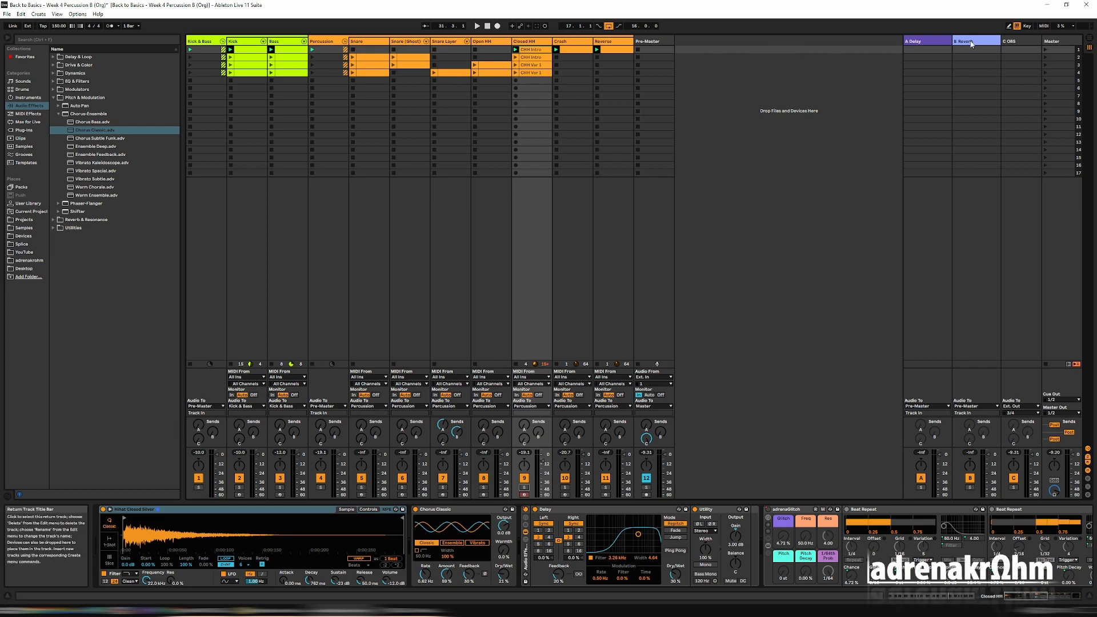
Step: Insert a return track named Perc Room and load the Drums Room reverb preset onto it
right_click(971, 42)
left_click(1009, 86)
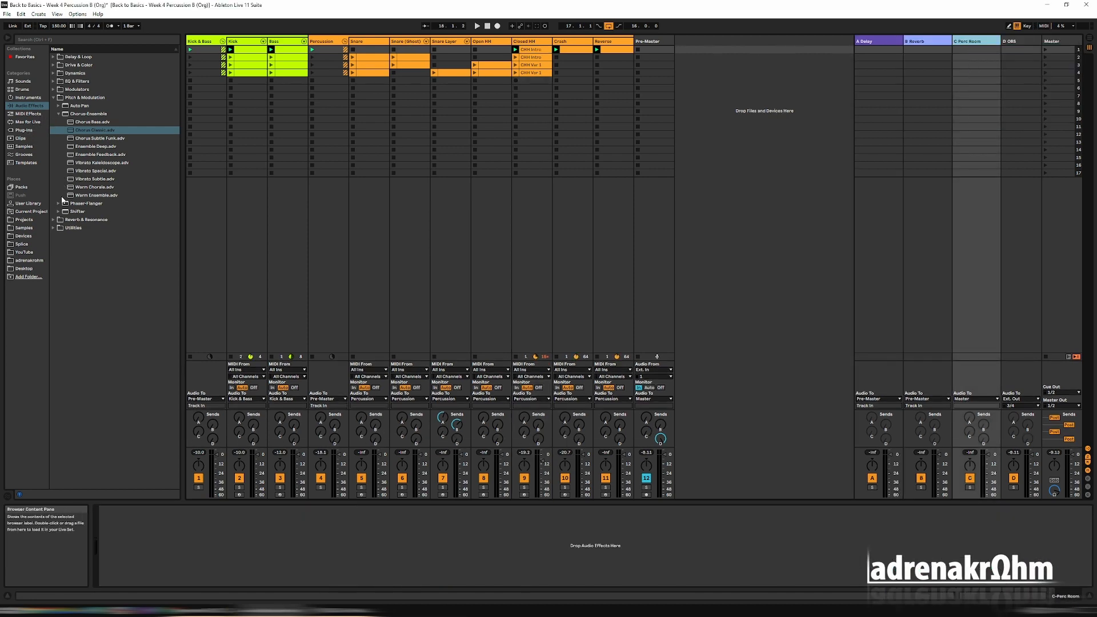
left_click(53, 220)
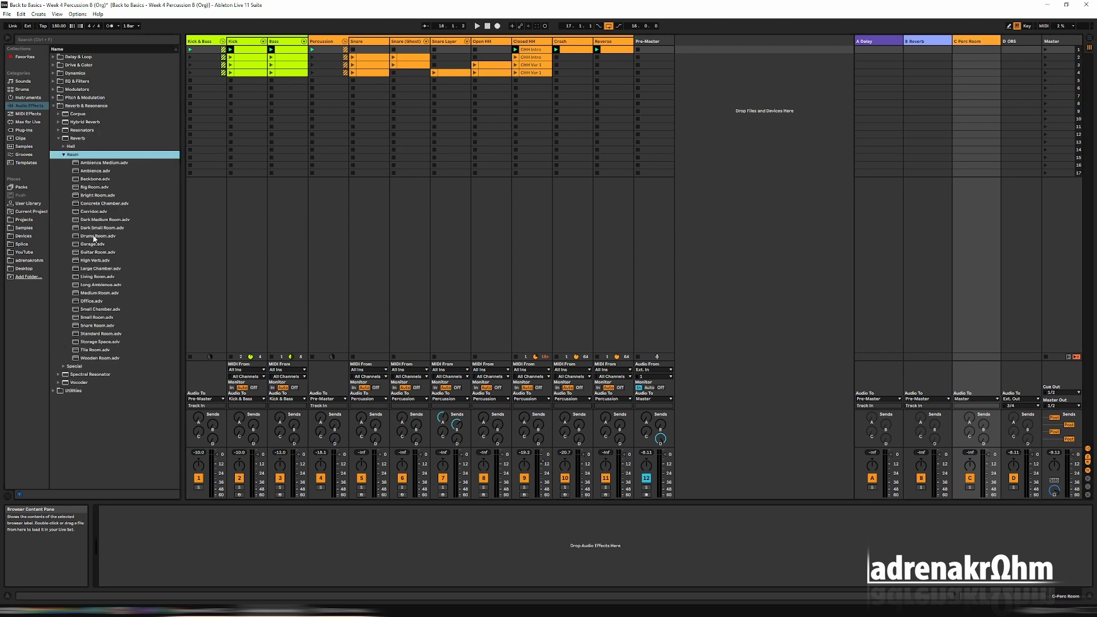
left_click(94, 237)
left_click_drag(355, 477, 365, 525)
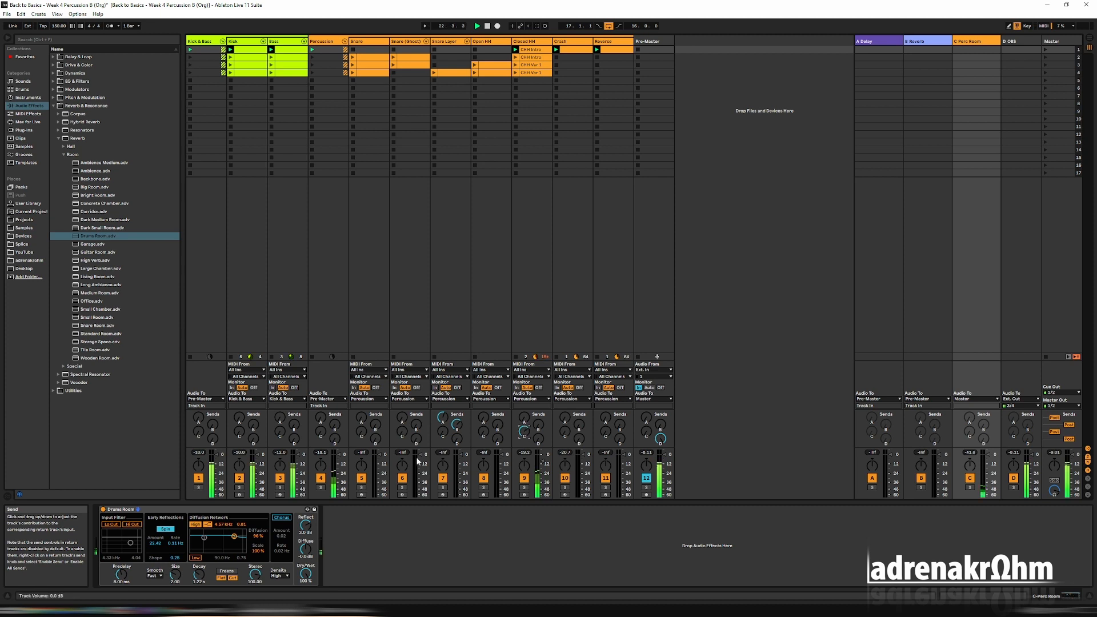
Step: Solo the Percussion group and route the Perc Room return's output to Pre-Master
left_click(321, 487)
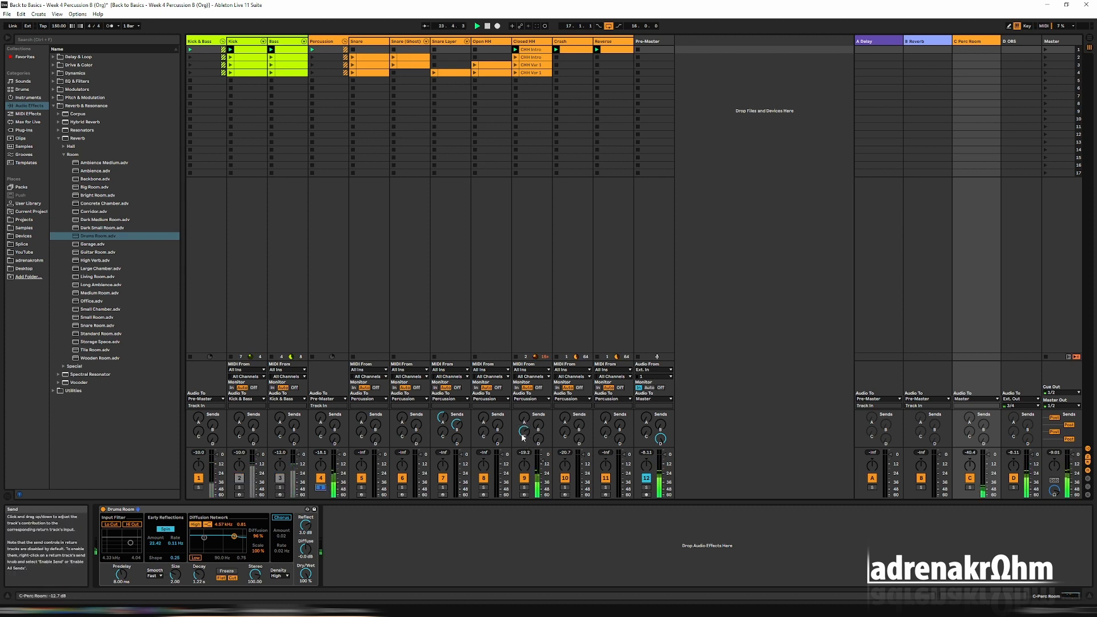
left_click(976, 400)
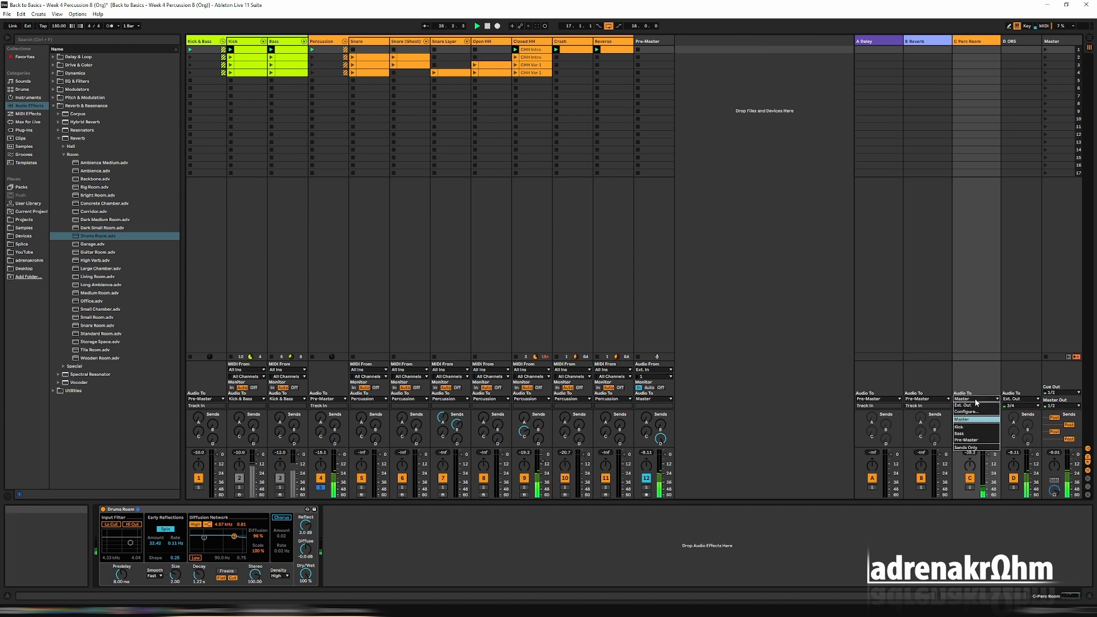
left_click(966, 440)
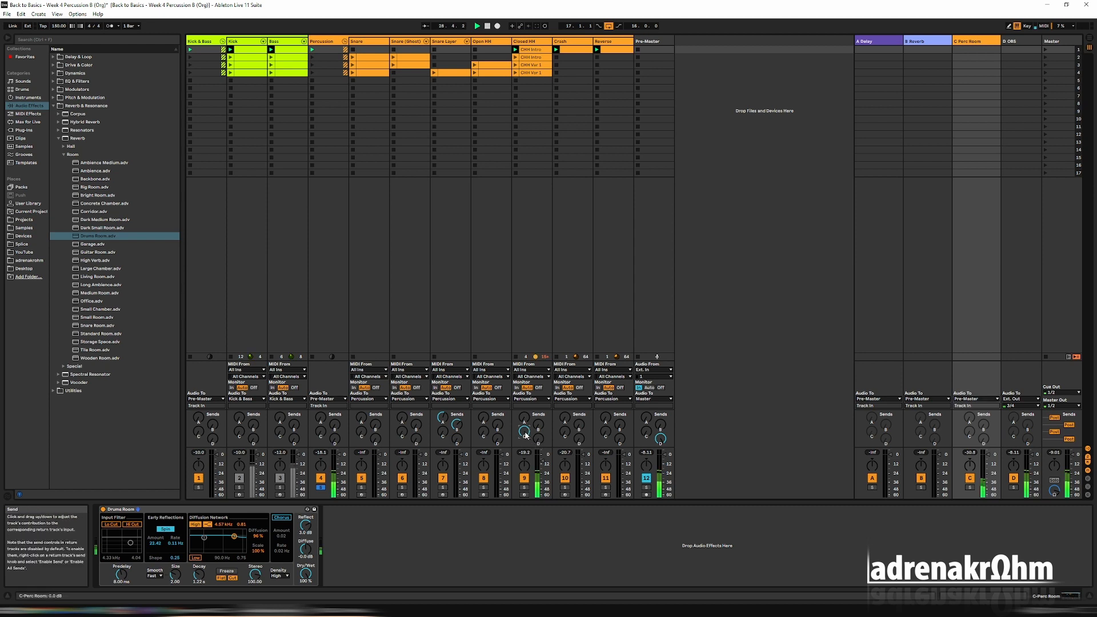
Step: Balance the Perc Room send levels on the Closed HH, Open HH, Snare (Ghost) and Snare tracks
left_click_drag(524, 433, 524, 437)
left_click_drag(488, 438, 489, 433)
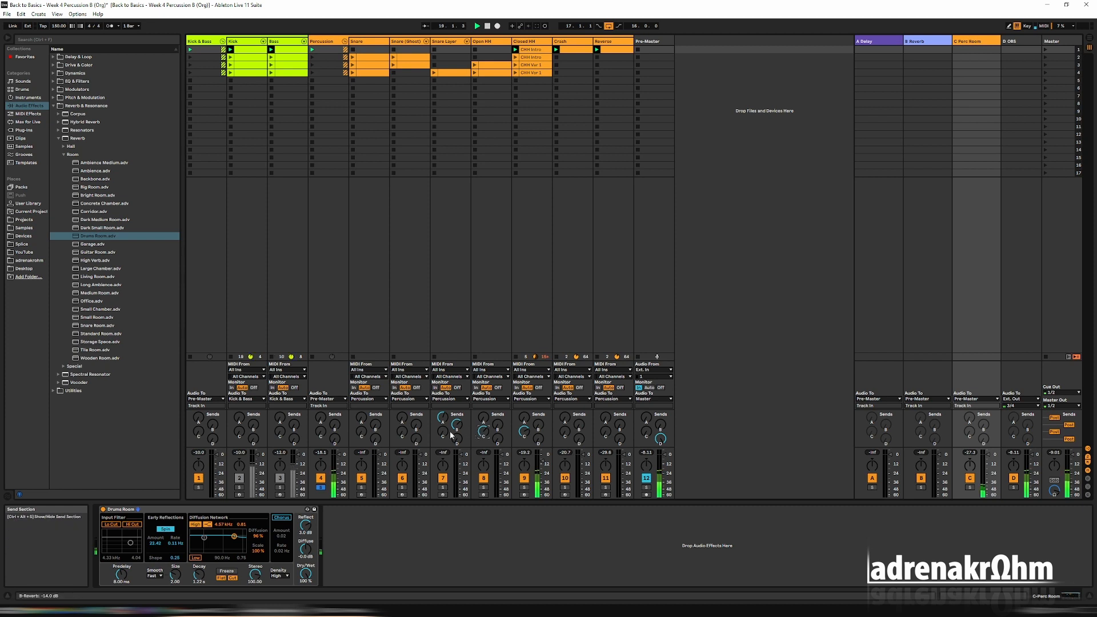
left_click_drag(402, 435, 402, 434)
left_click(368, 47)
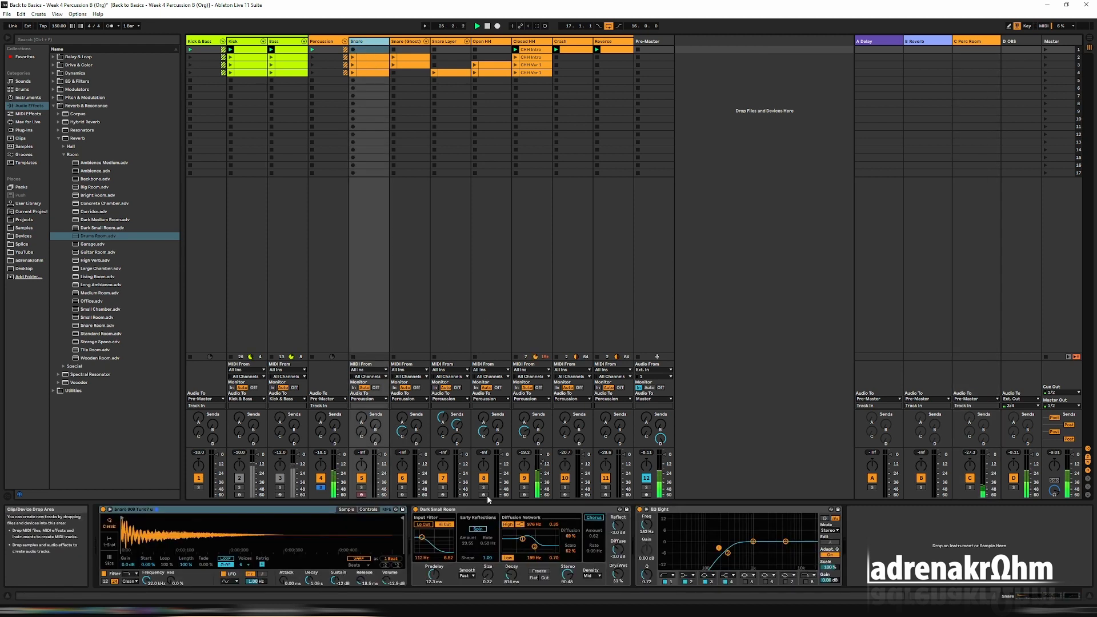
left_click(406, 44)
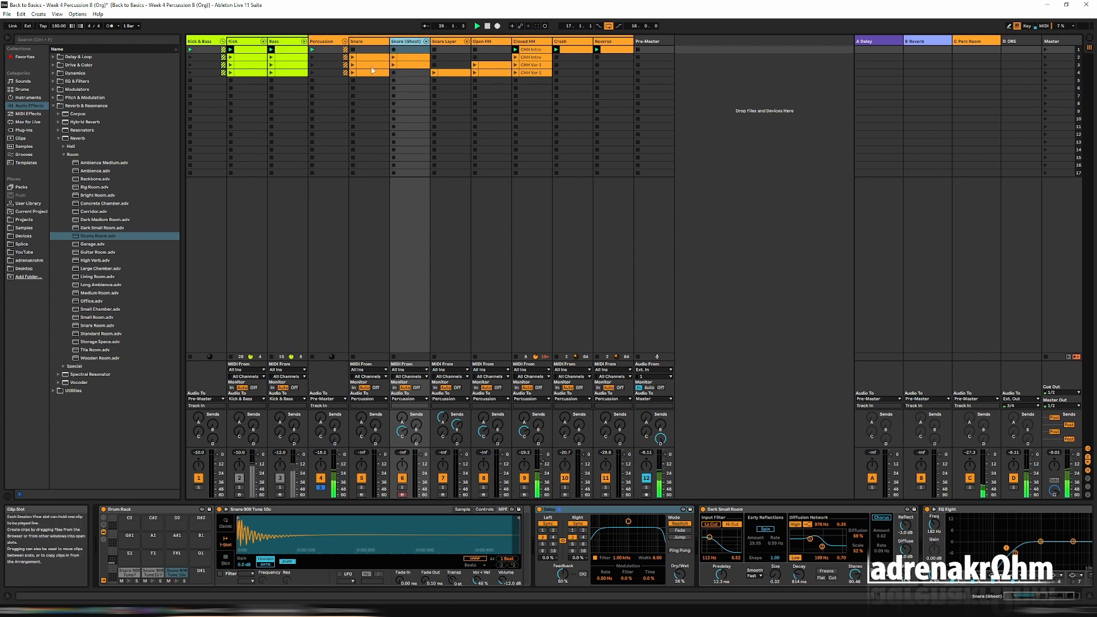
left_click(383, 288)
left_click_drag(362, 432, 362, 426)
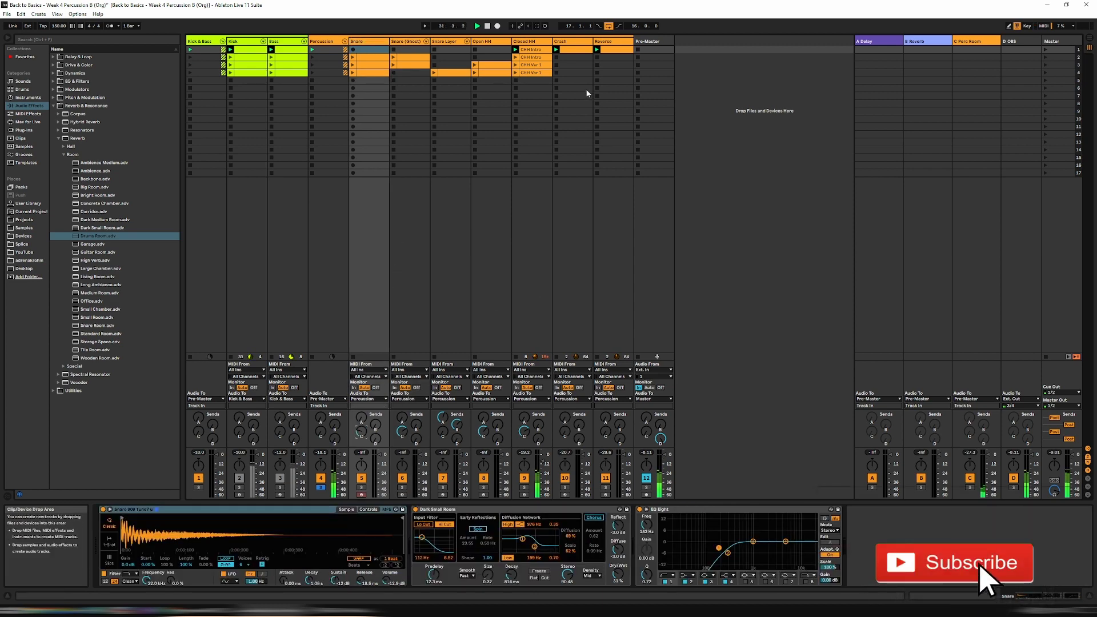
Step: Raise the Perc Room sends on the Crash and Reverse tracks
left_click(578, 45)
left_click_drag(565, 434, 565, 427)
left_click(615, 41)
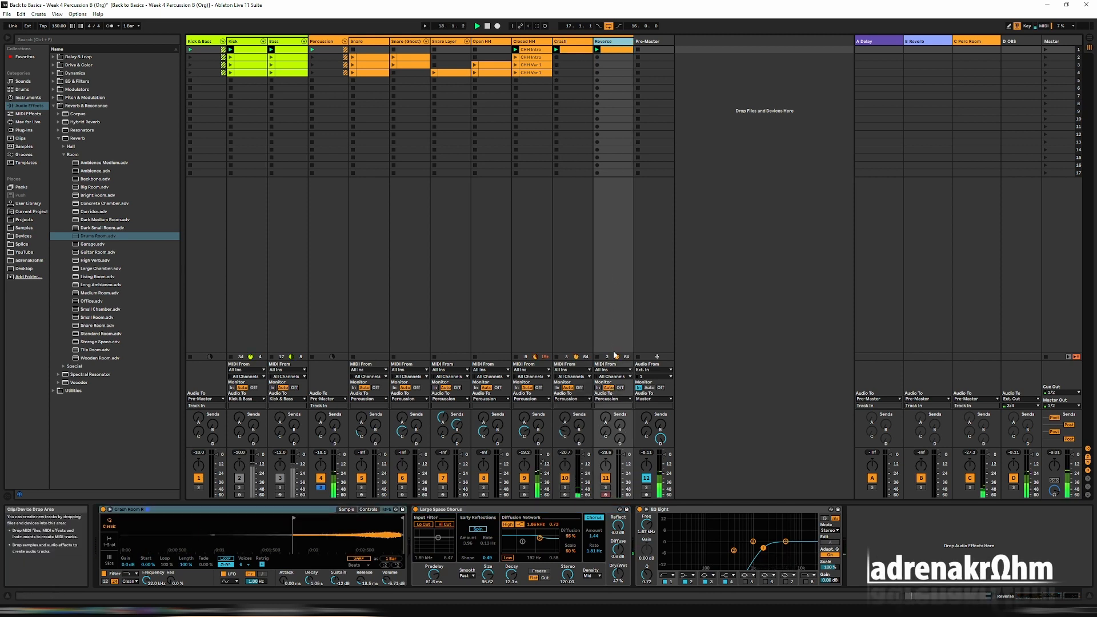
left_click_drag(606, 434, 606, 432)
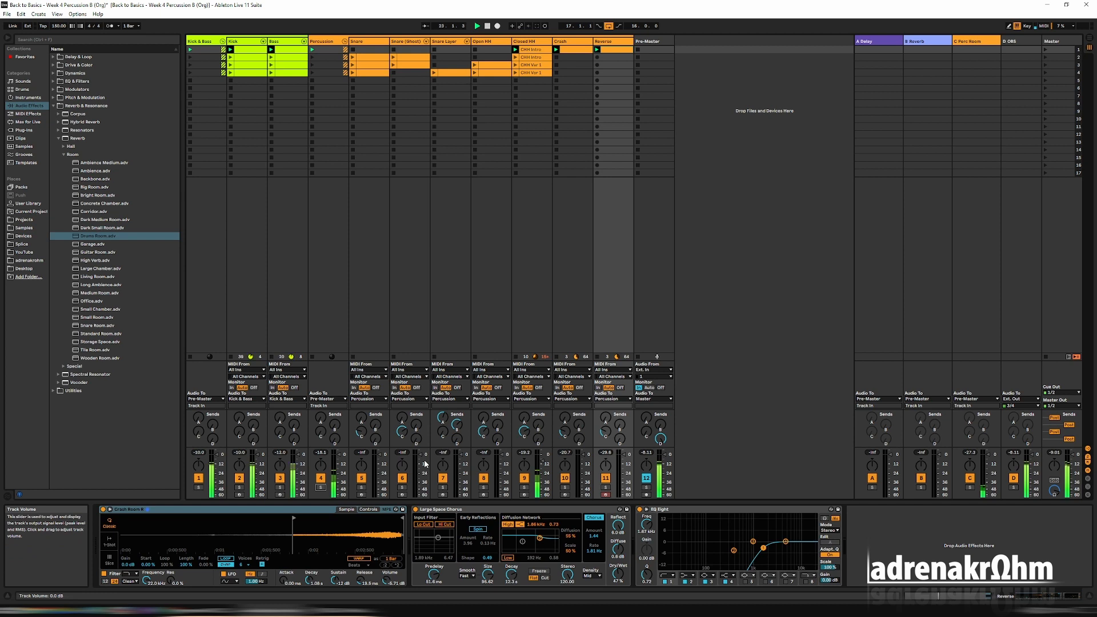
Step: Copy the Crash and Reverse clips from scene 1 into scenes 2, 3 and 4
left_click(576, 50)
left_click(607, 51)
left_click(589, 58)
key("ctrl+v")
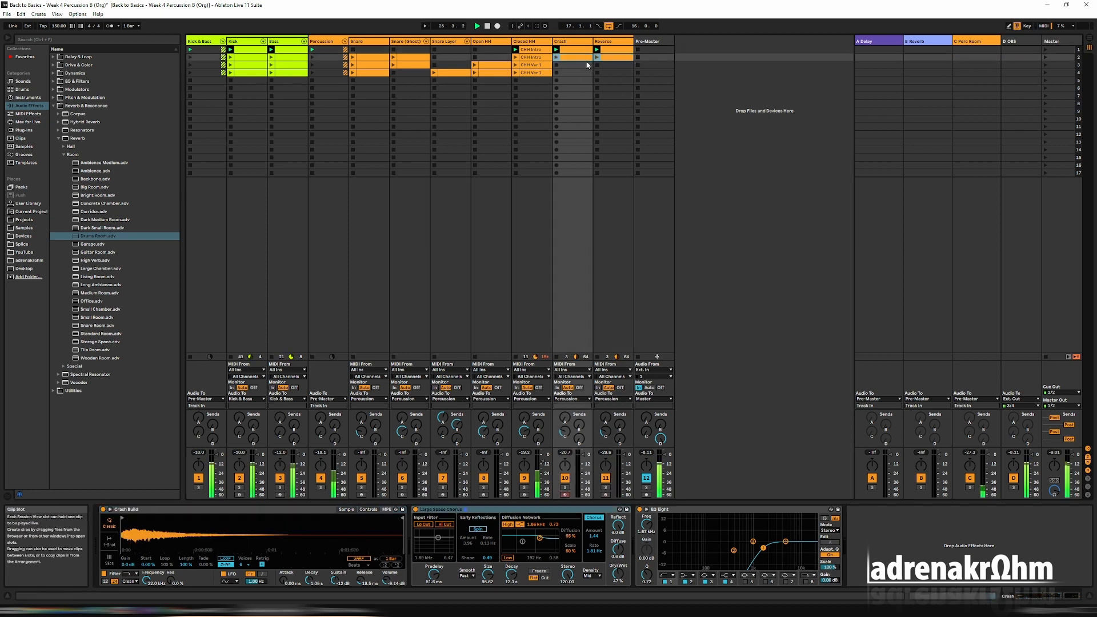
left_click(580, 65)
key("ctrl+v")
left_click(576, 74)
key("ctrl+v")
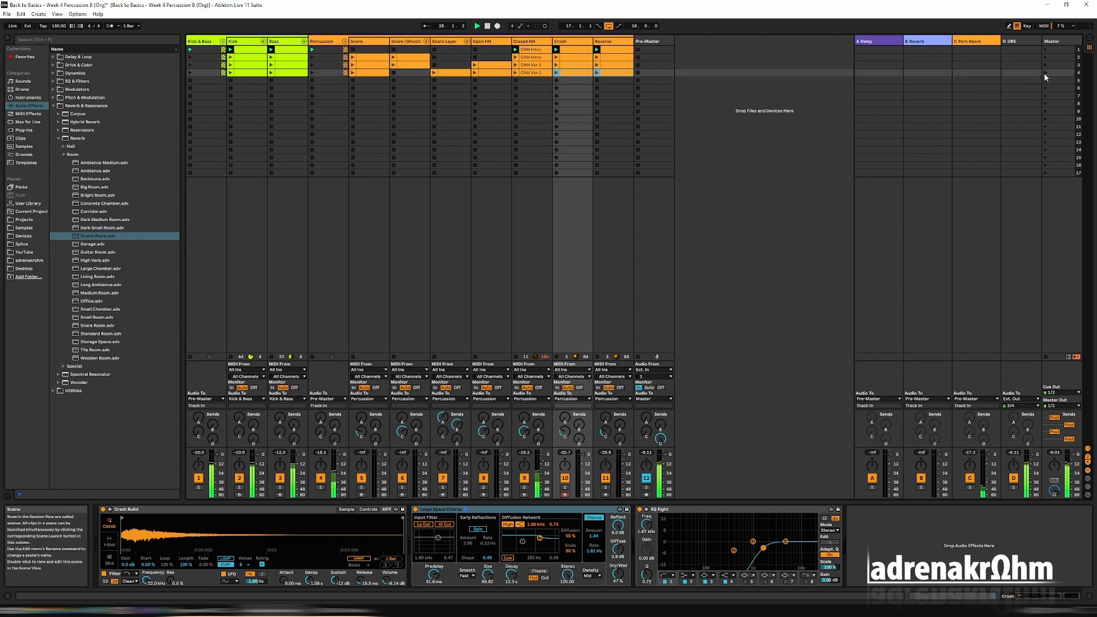
Step: While scene 2 plays, trim the Snare (Ghost) volume slightly and set its EQ Eight low-cut frequency to 337 Hz
left_click(1046, 58)
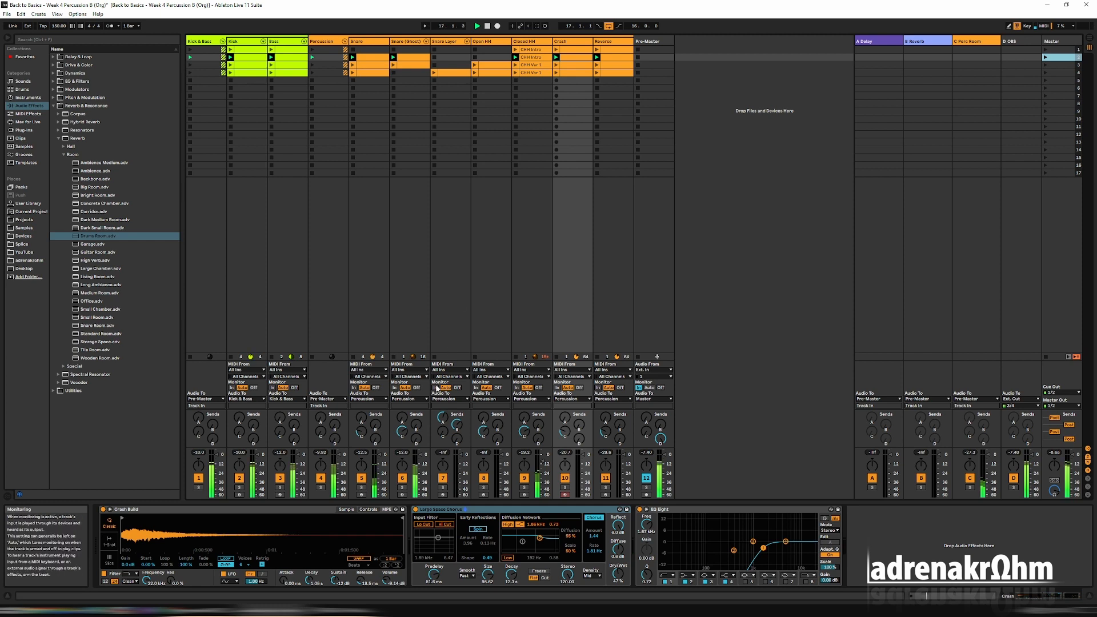
left_click_drag(420, 456, 420, 459)
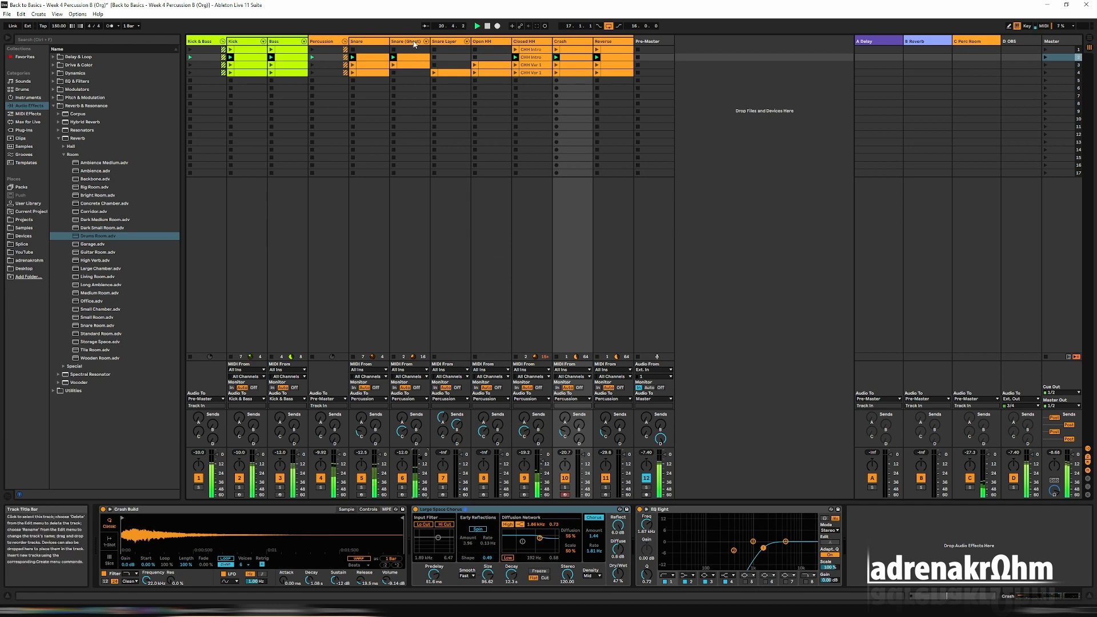
left_click(426, 98)
left_click_drag(1016, 553, 1026, 548)
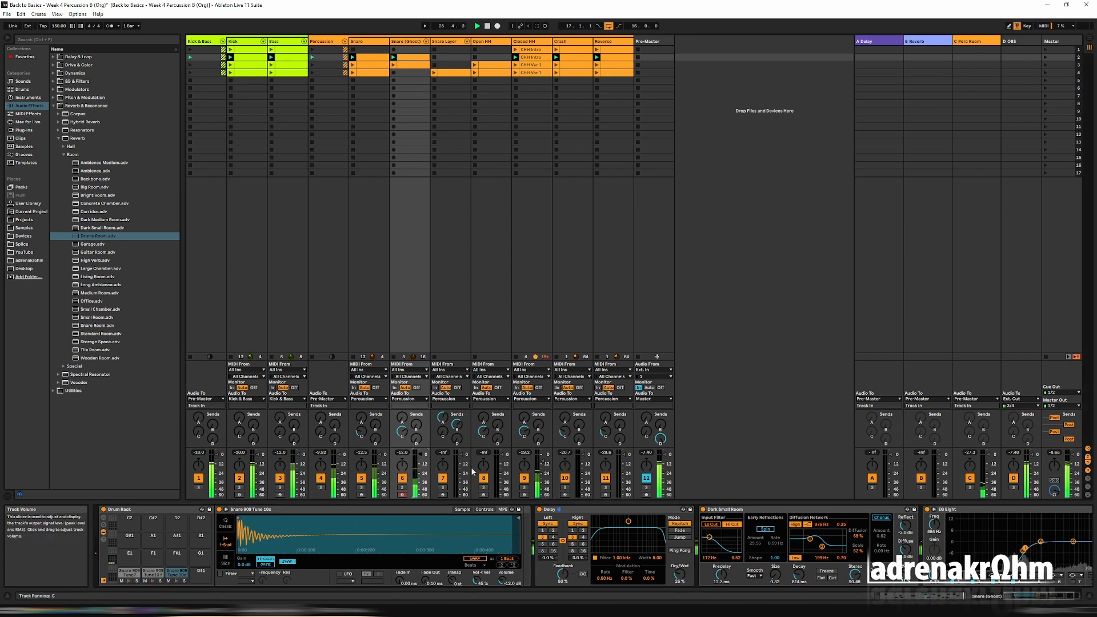
left_click_drag(1025, 549, 1019, 548)
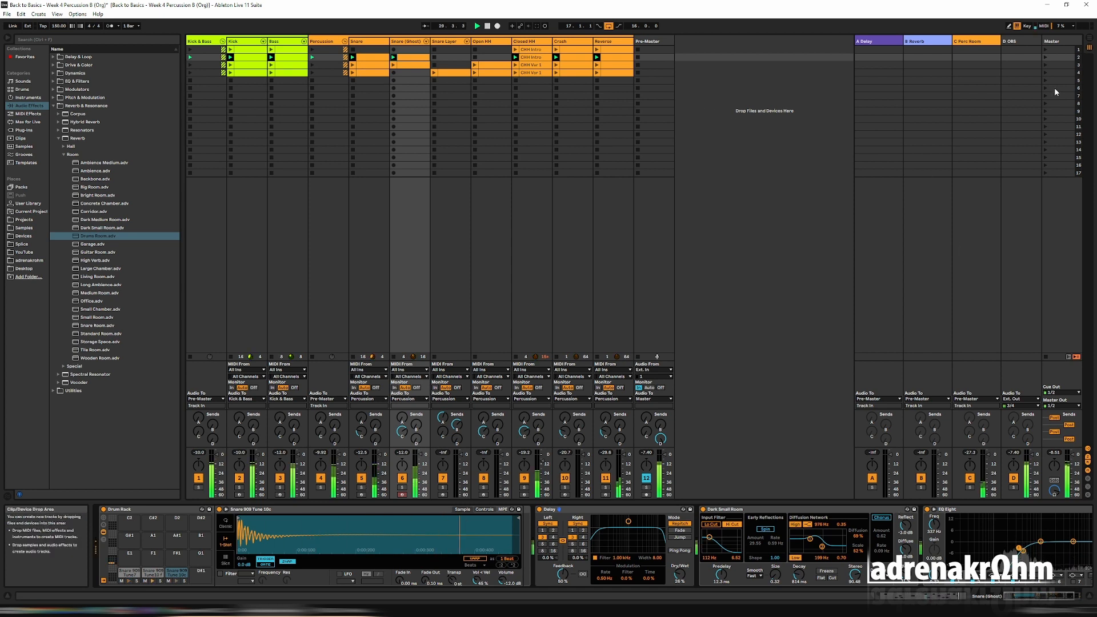
Step: Audition scene 3, scene 4, scene 3 again and scene 2 in turn
left_click(1044, 66)
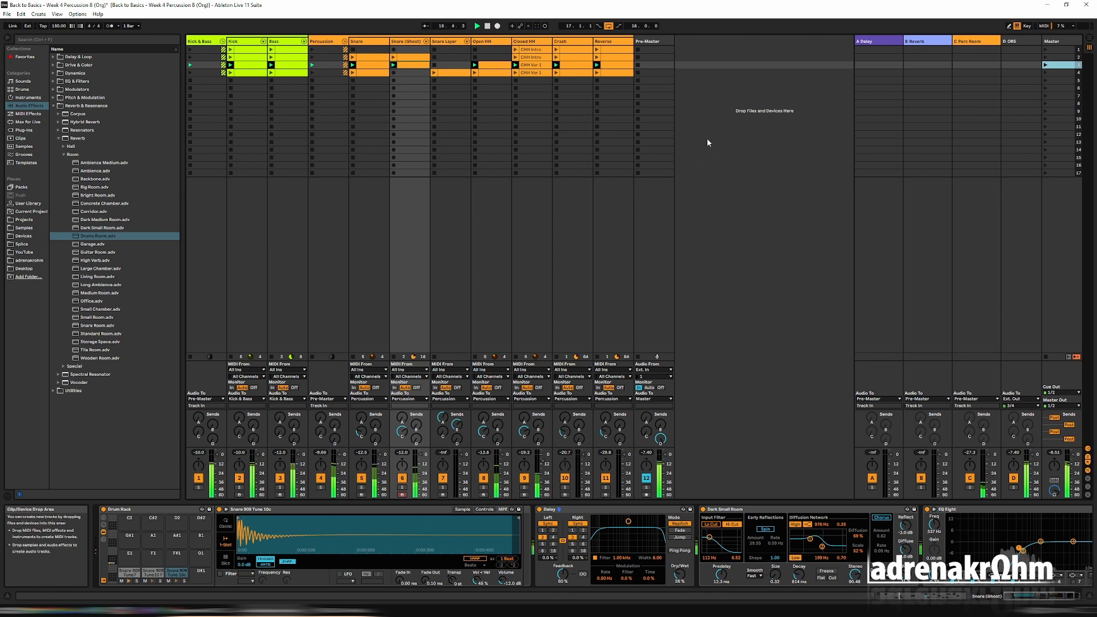
left_click(1045, 73)
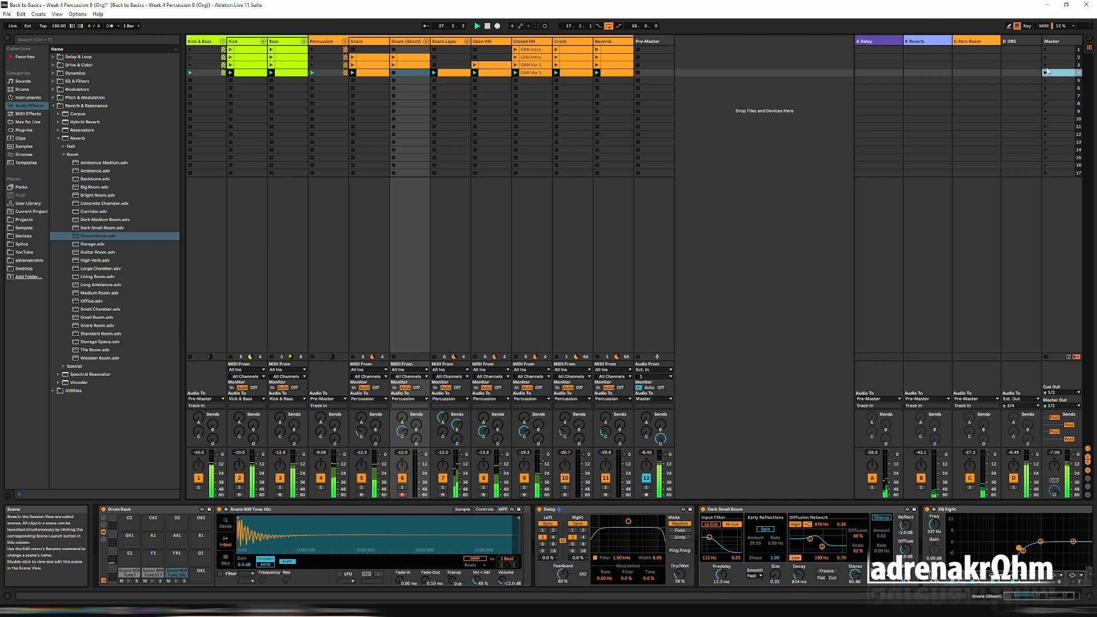
left_click(1046, 67)
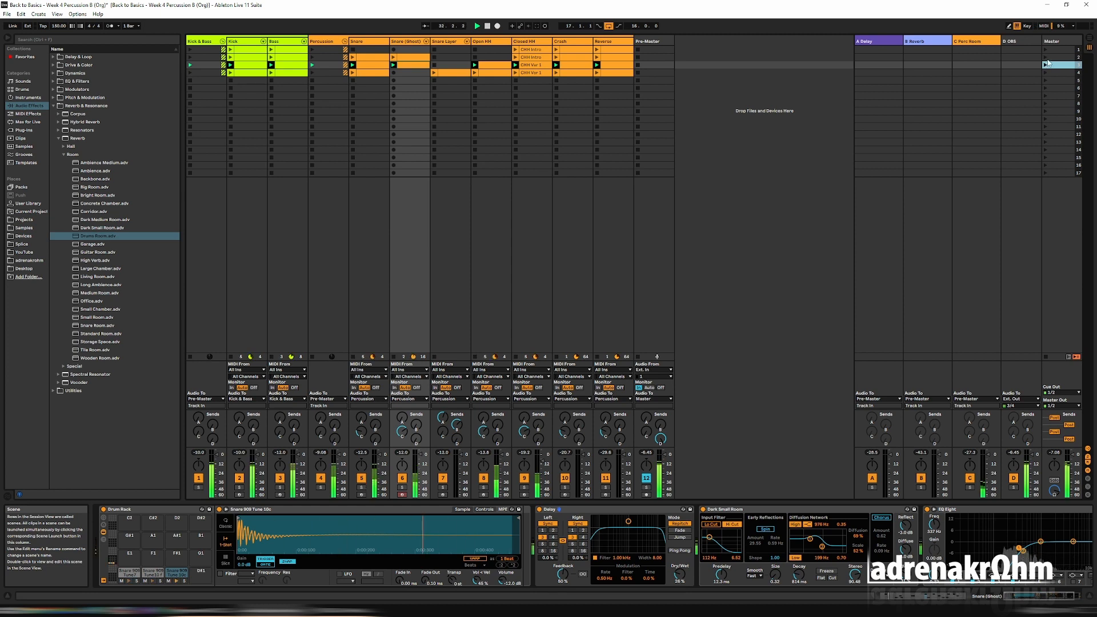
left_click(1046, 57)
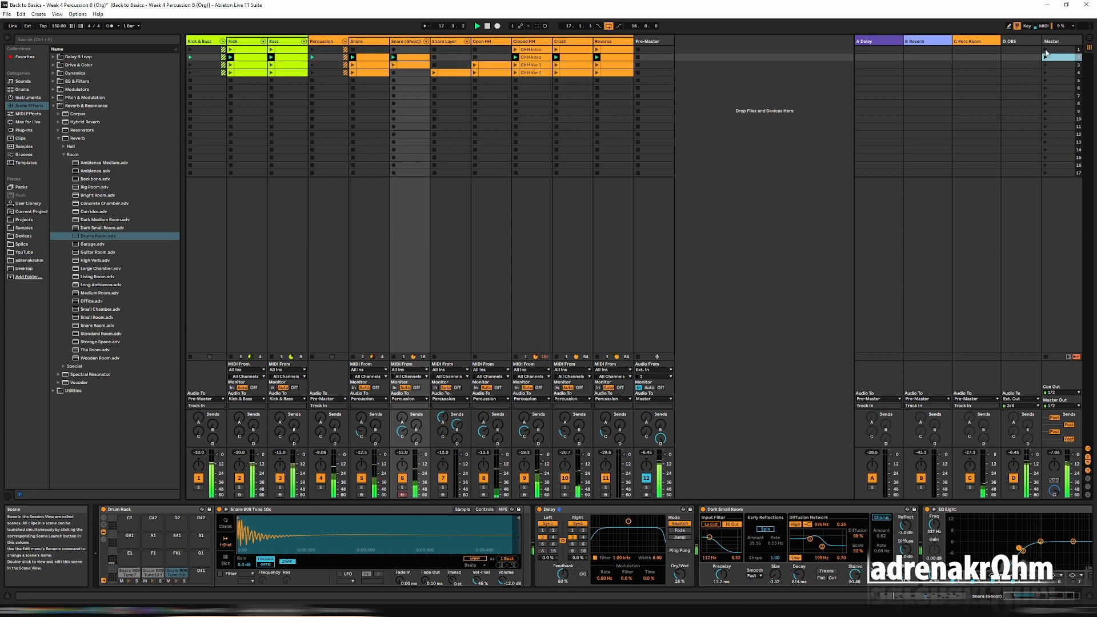